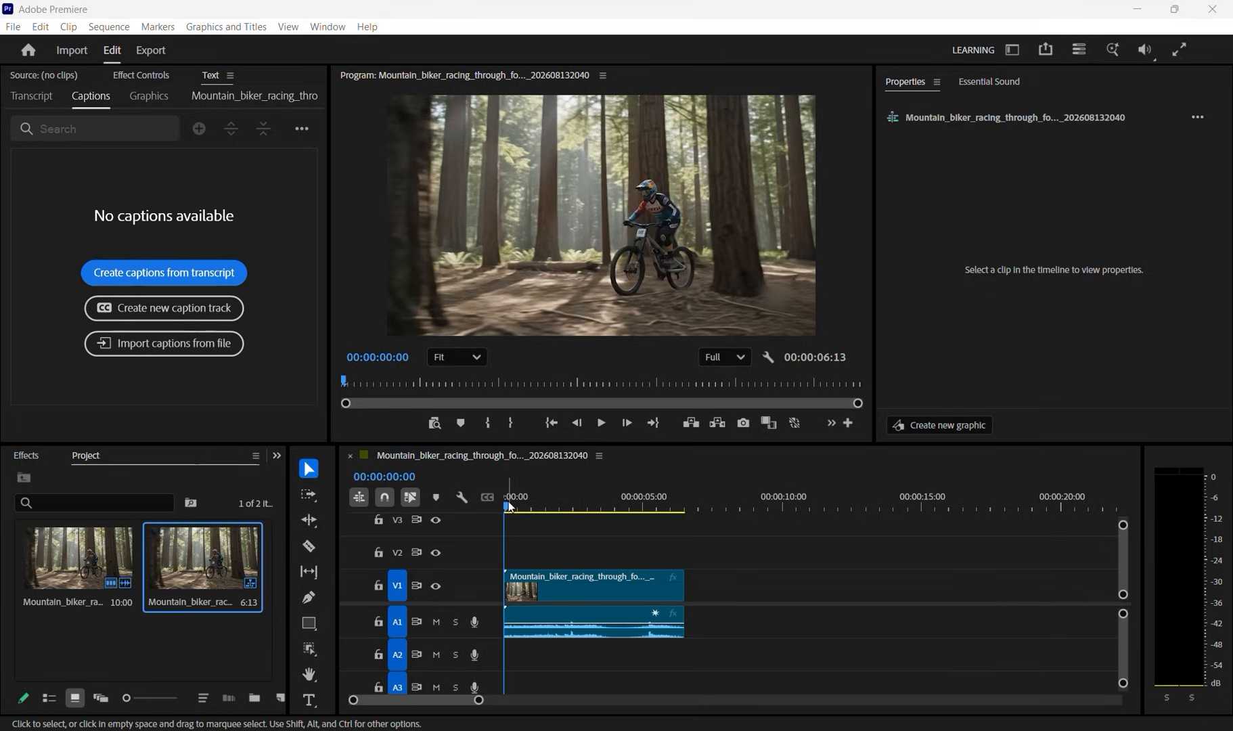
Step: Preview the mountain biker clip and split its video and audio at 00:00:03:10, as the rider reaches the rock
left_click(578, 516)
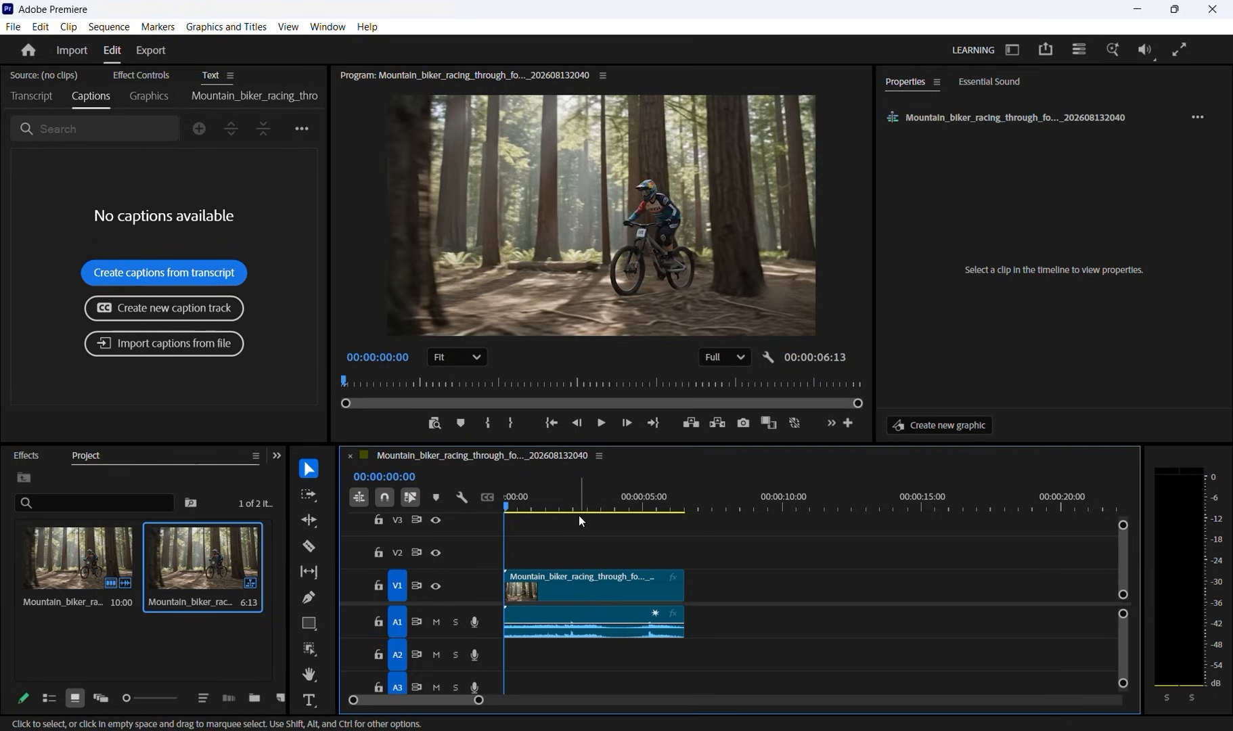
key("space")
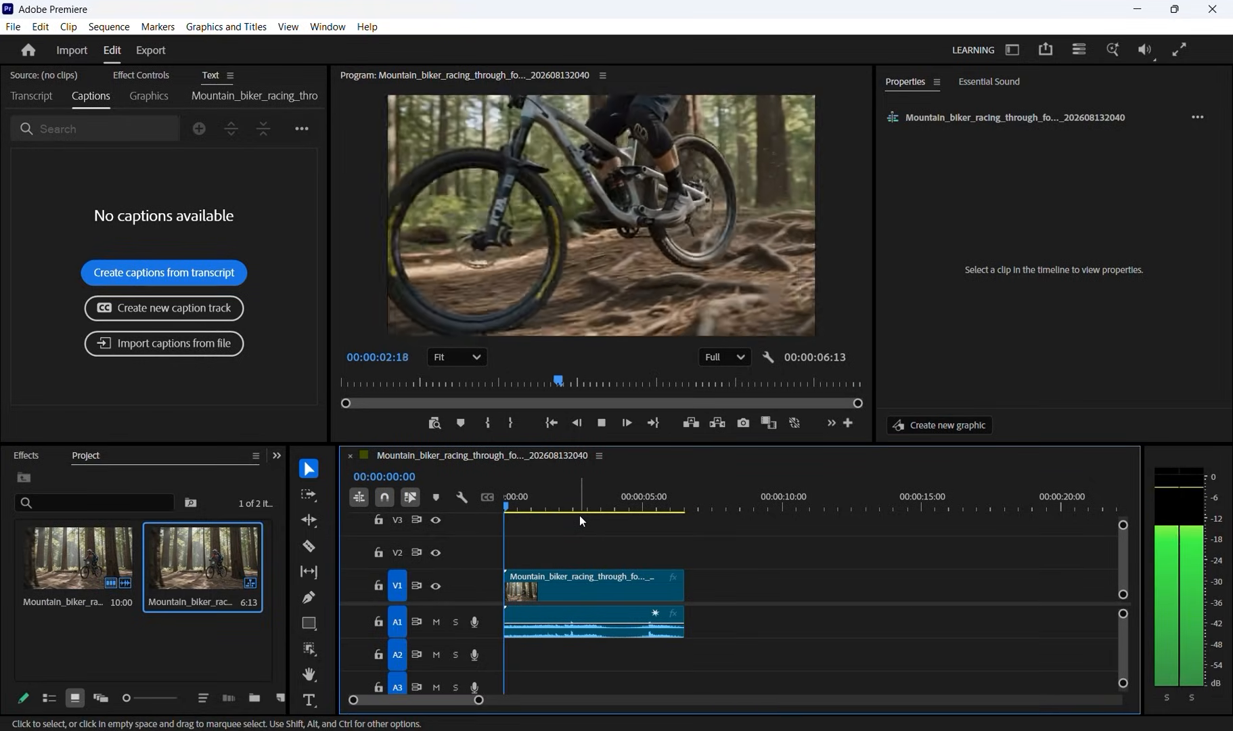
key("space")
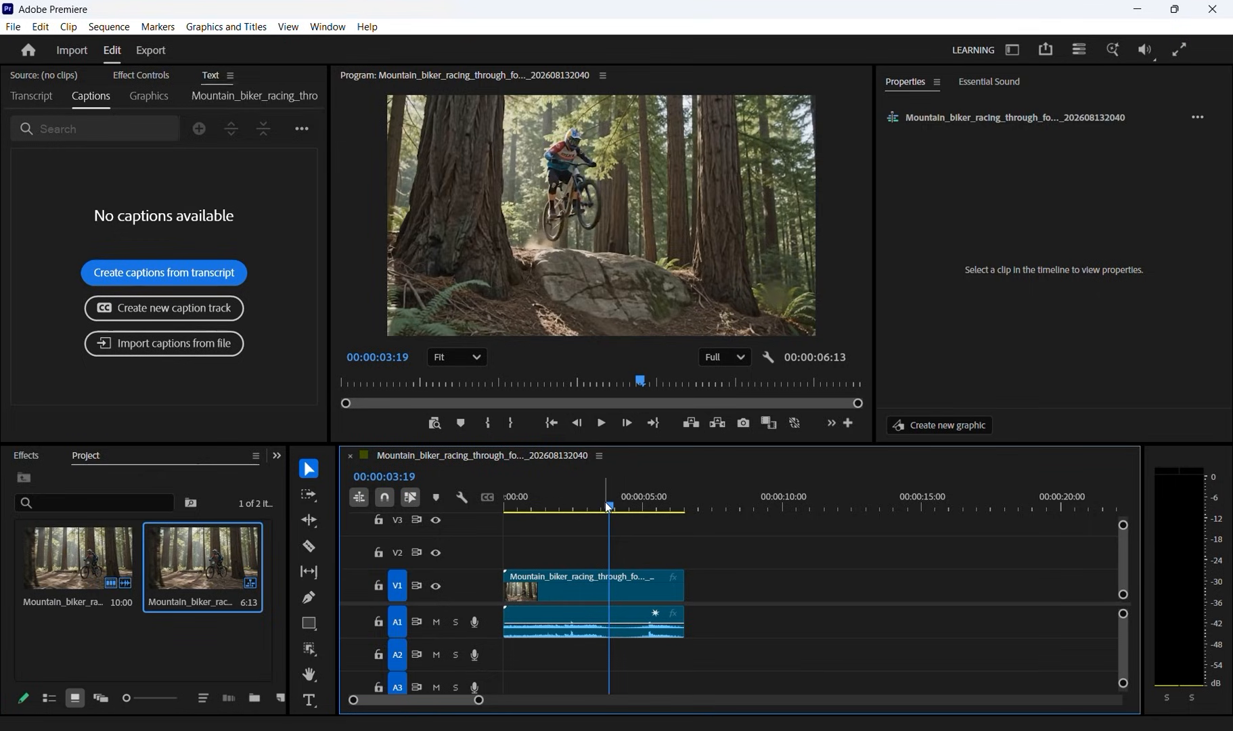
mouse_move(606, 506)
left_mouse_down()
mouse_move(588, 504)
mouse_move(641, 506)
mouse_move(598, 509)
left_mouse_up()
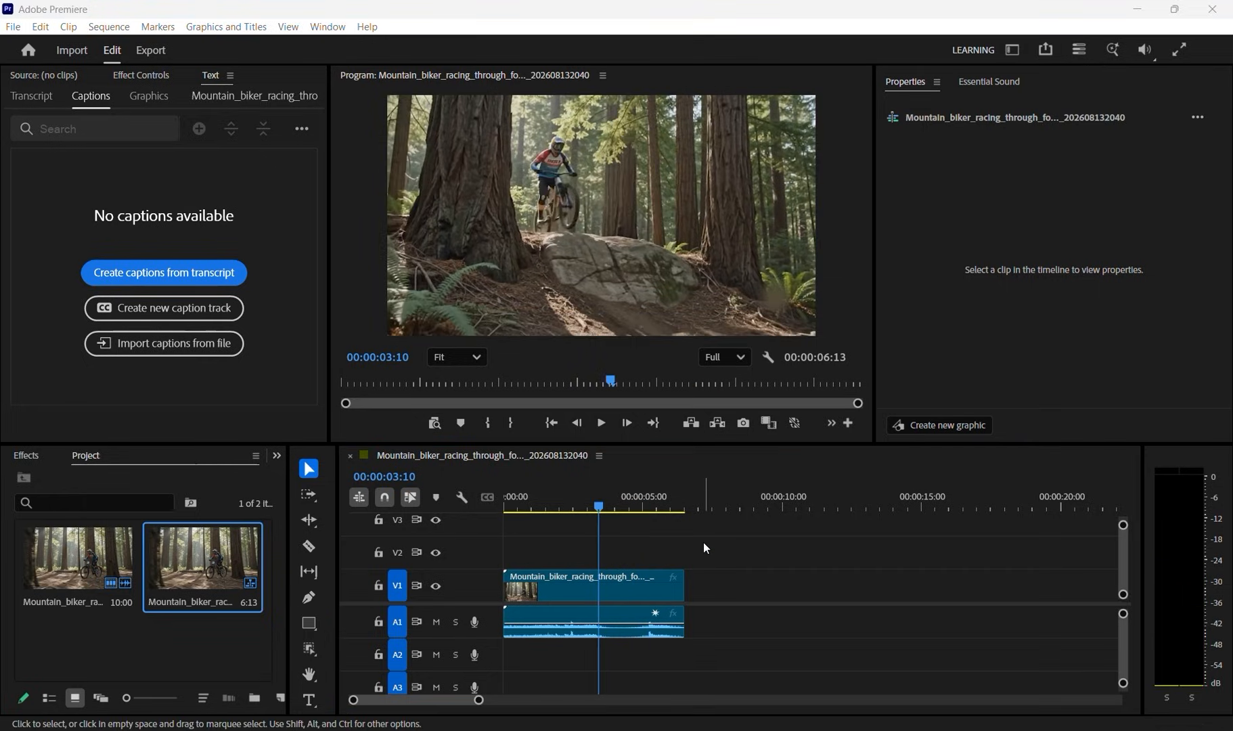
left_click(622, 626)
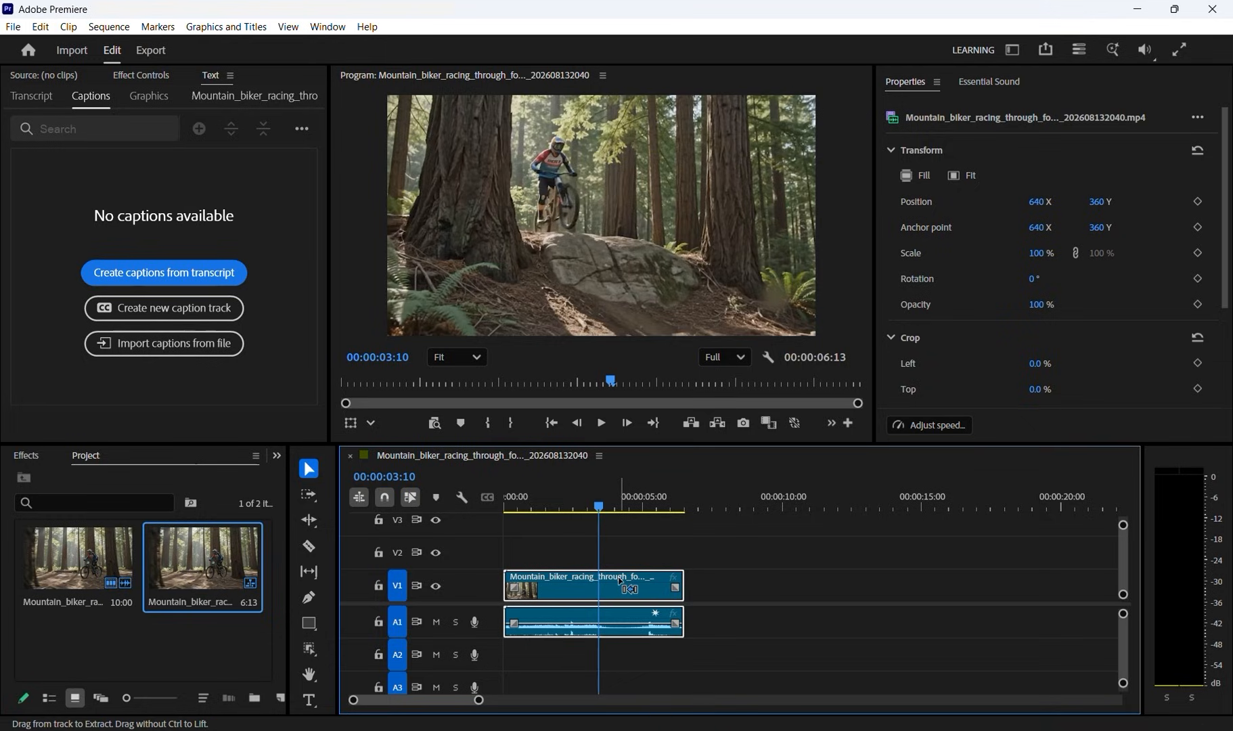
key("ctrl+k")
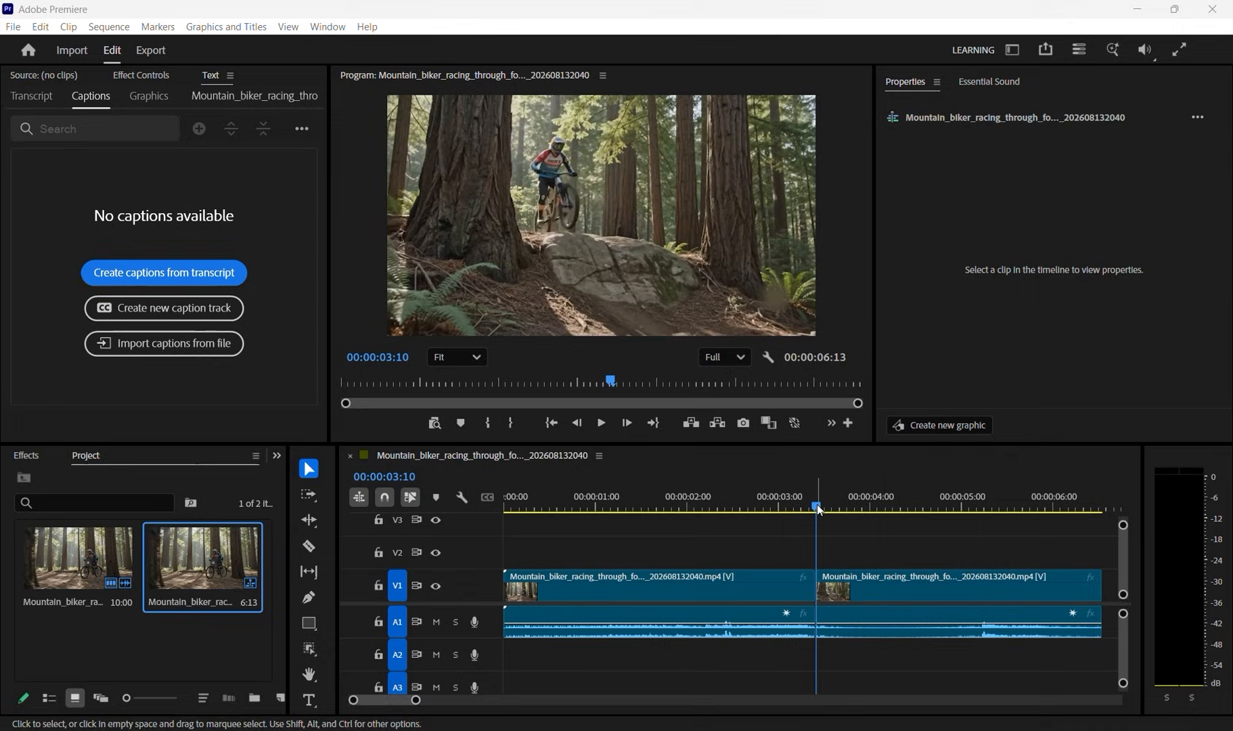
Step: Split the clip's video and audio at 00:00:03:17 and again at 00:00:04:00
left_click_drag(816, 503, 845, 503)
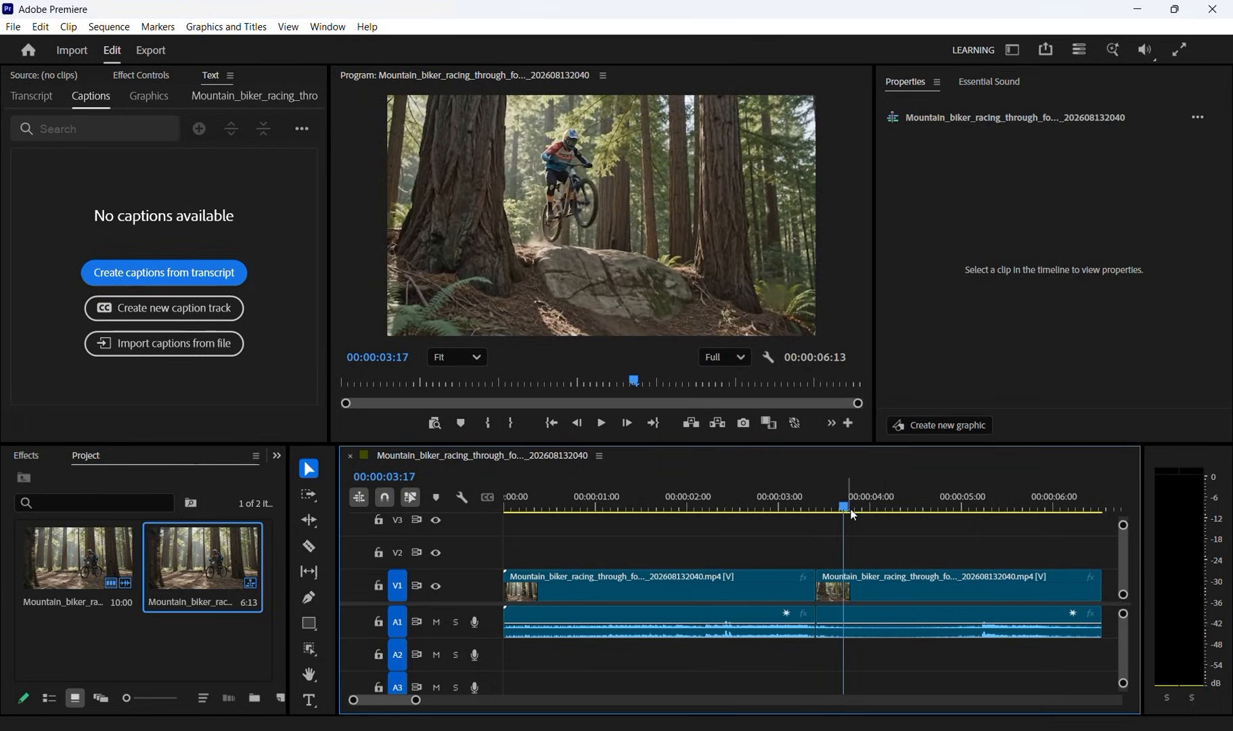
key("ctrl+k")
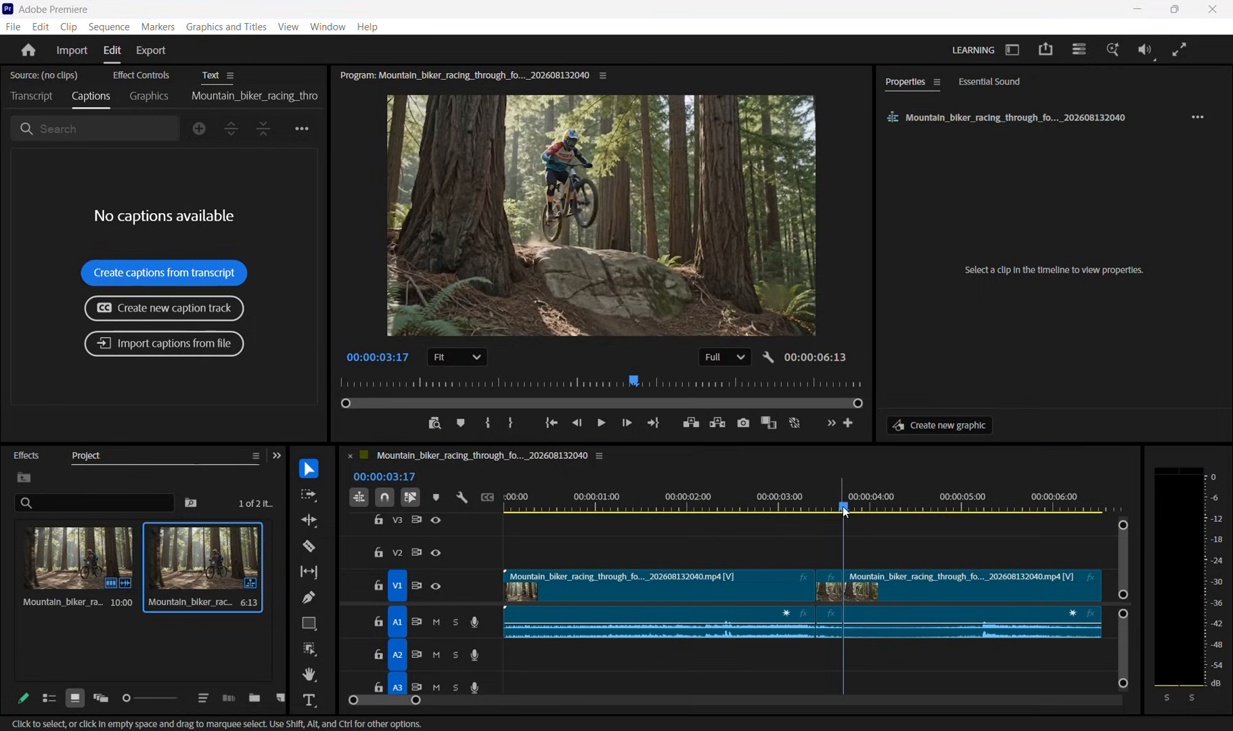
left_click_drag(843, 505, 868, 505)
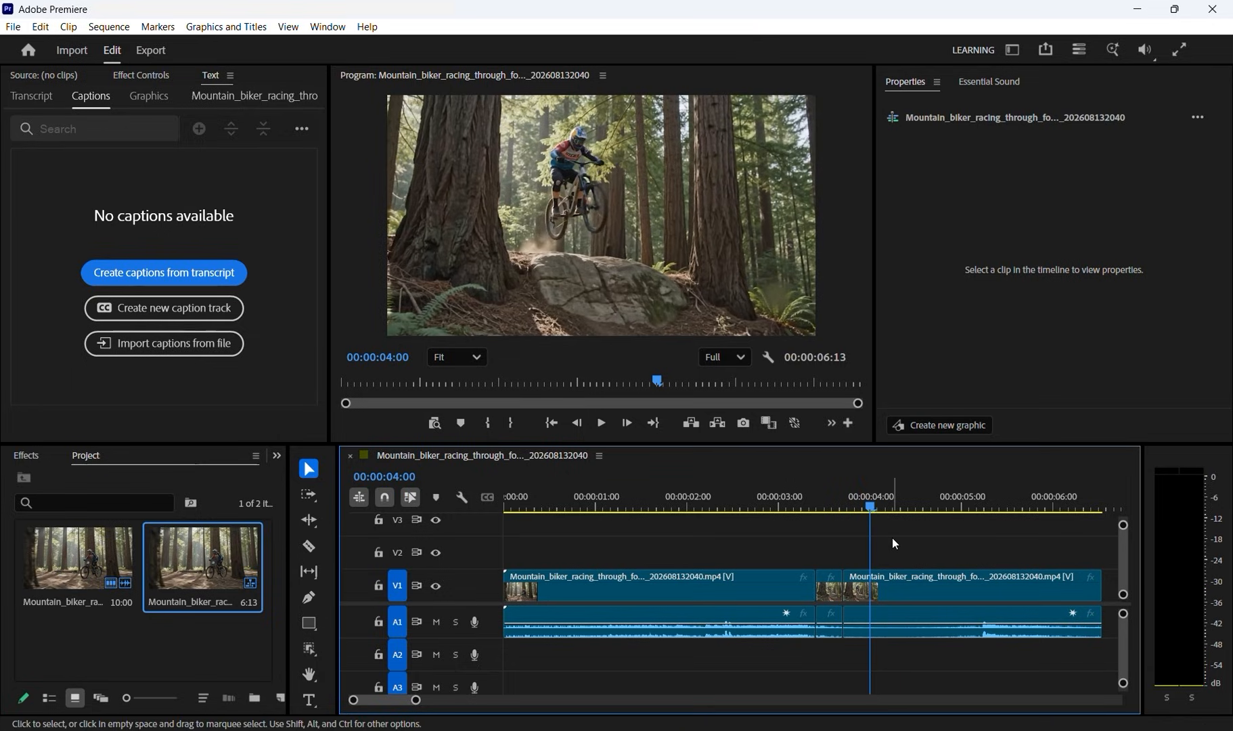
key("ctrl+k")
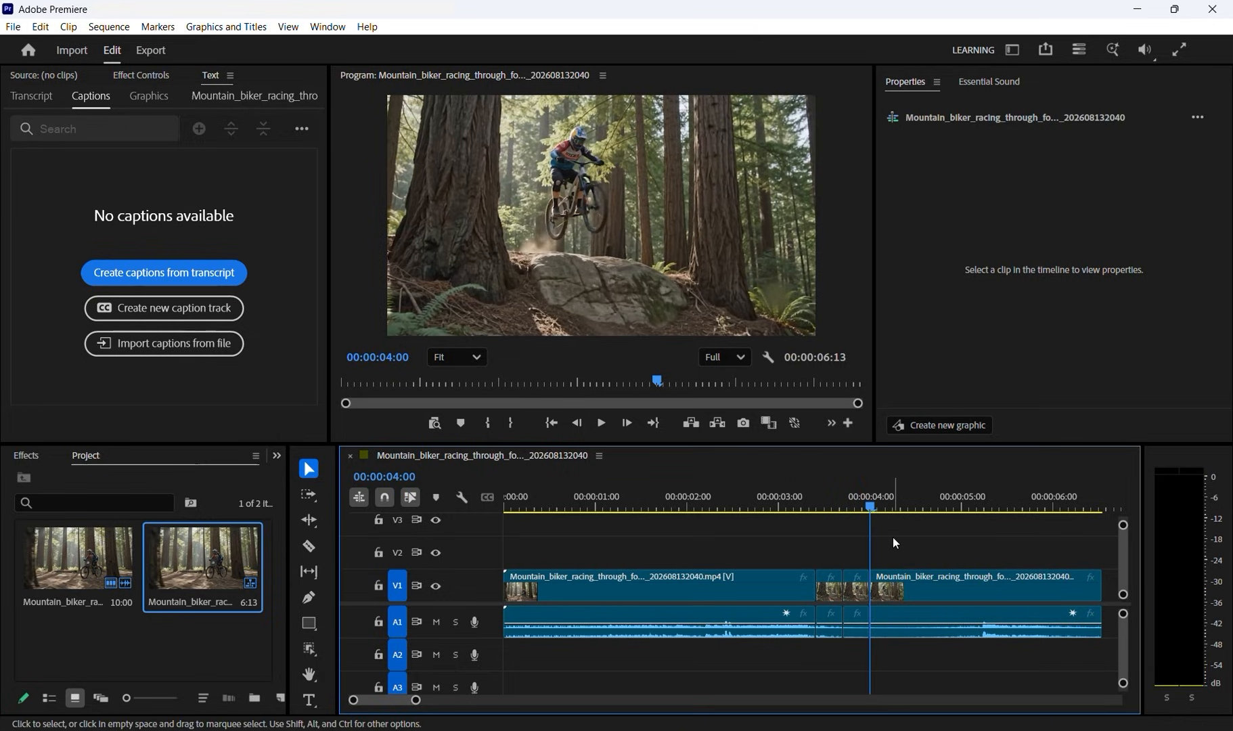
Step: Add a frame hold at 00:00:03:11 in the first short segment of the jump
mouse_move(819, 505)
left_mouse_down()
mouse_move(806, 495)
mouse_move(820, 496)
left_mouse_up()
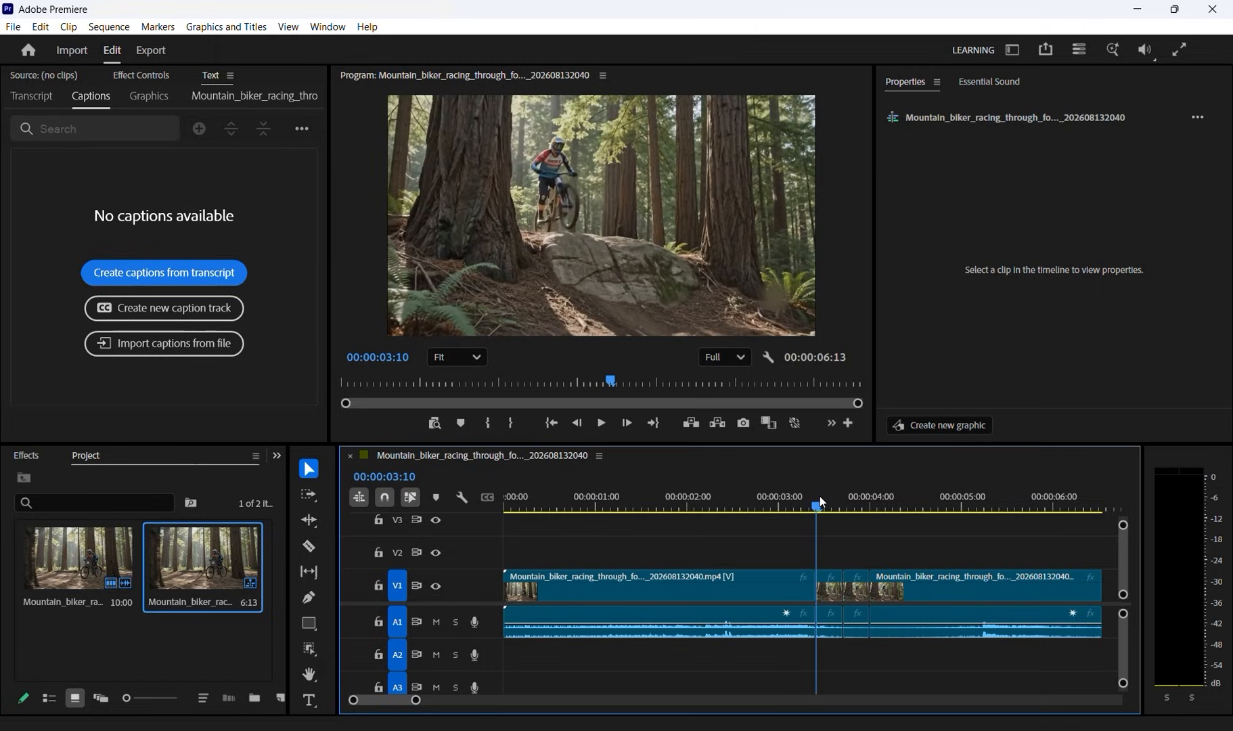
left_click(831, 590)
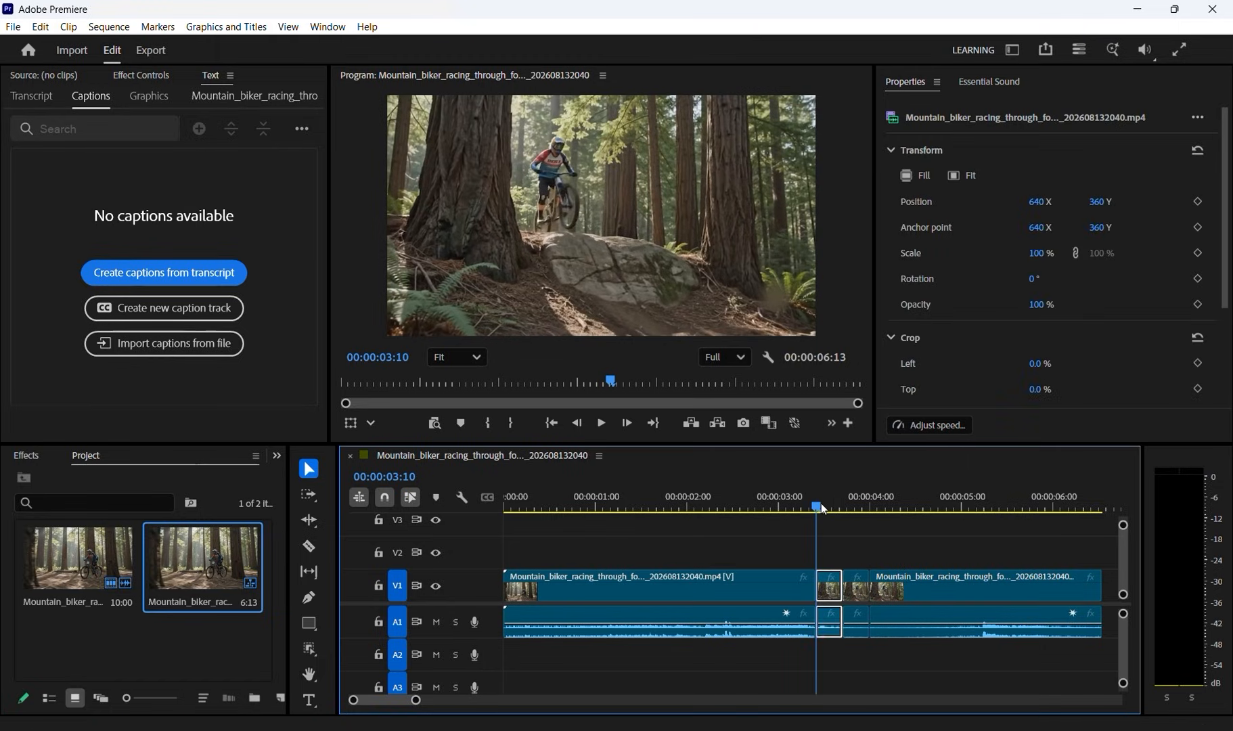
left_click_drag(819, 505, 822, 502)
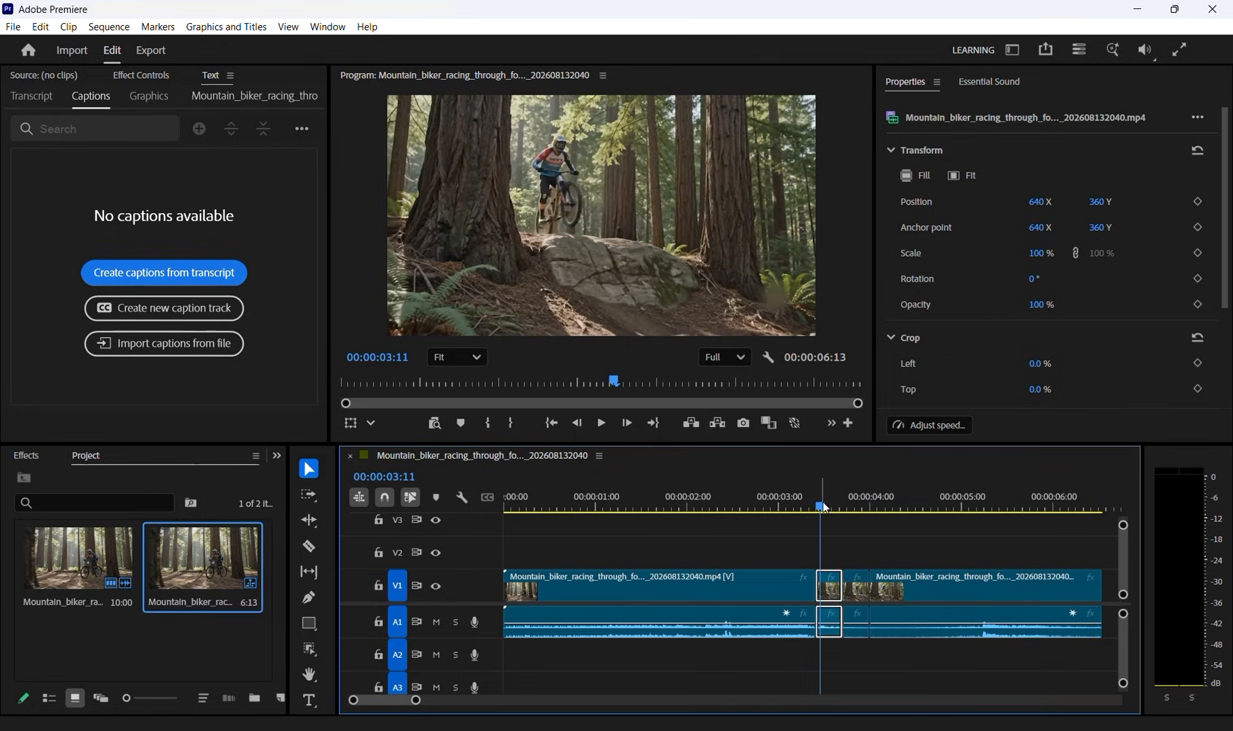
right_click(830, 585)
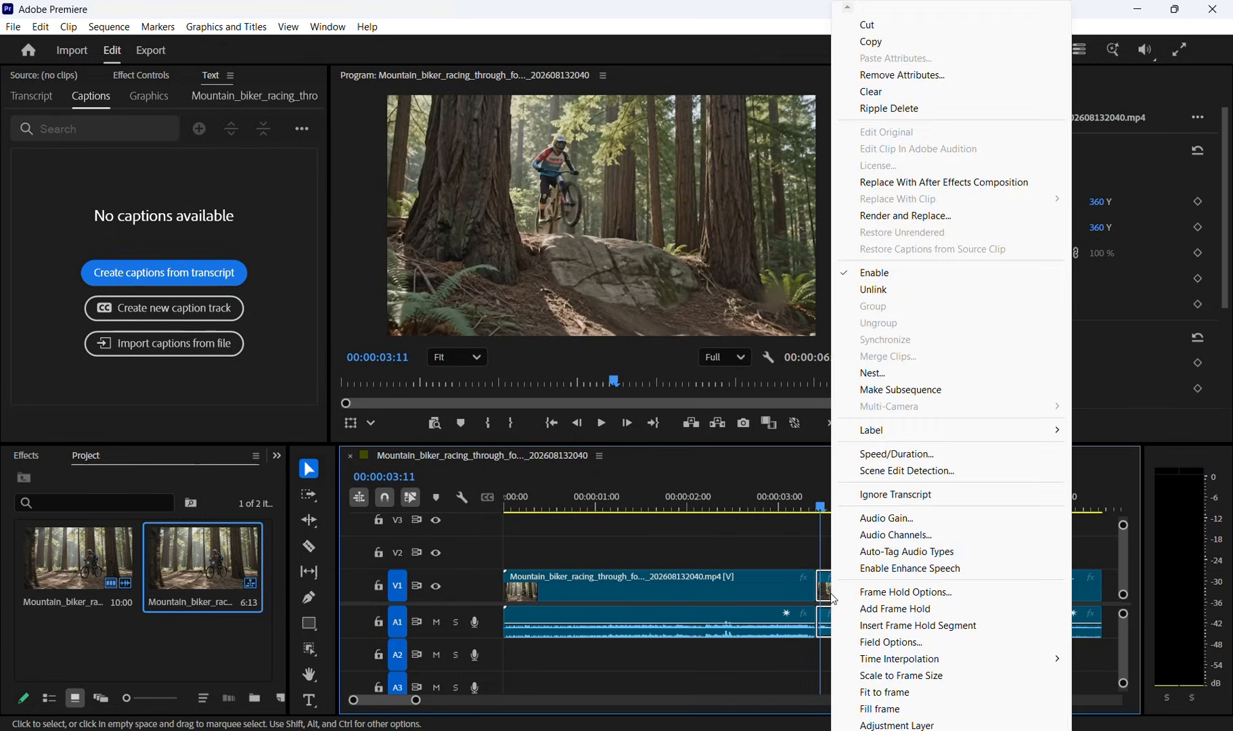
left_click(905, 609)
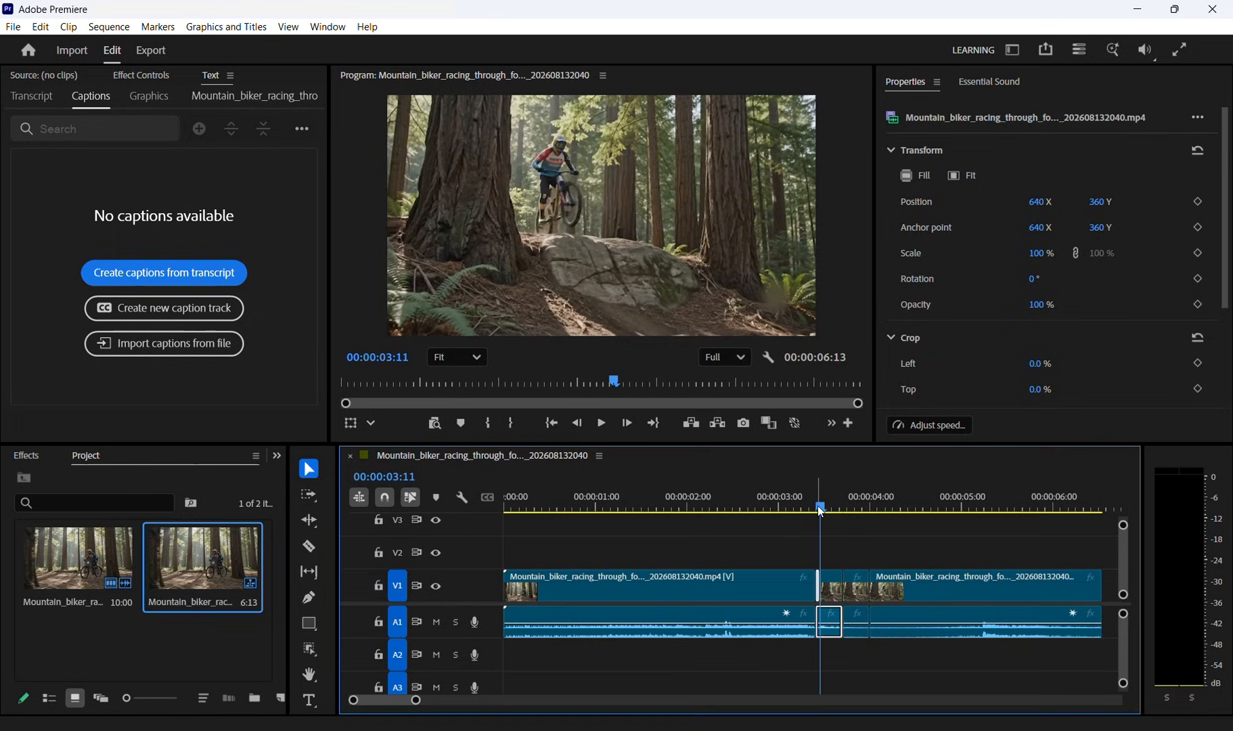
Step: Add a frame hold at 00:00:03:18 in the second short segment of the jump
left_click_drag(817, 506, 847, 505)
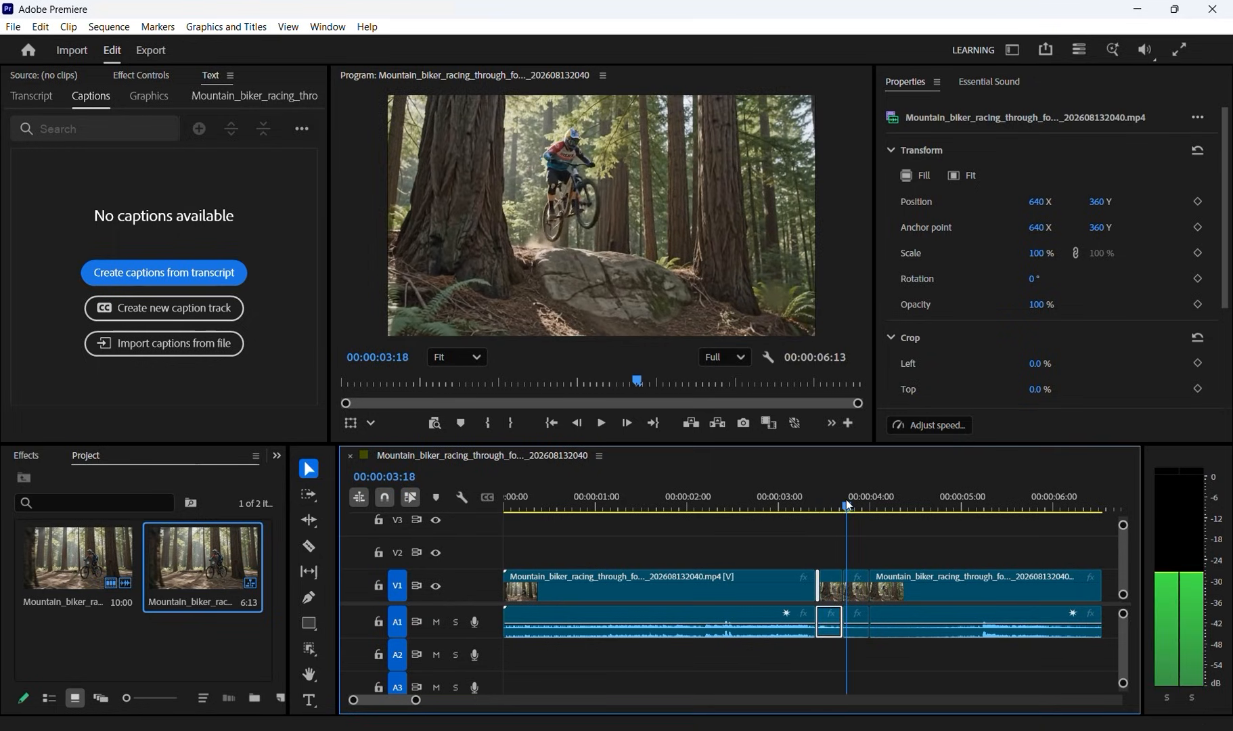
right_click(856, 595)
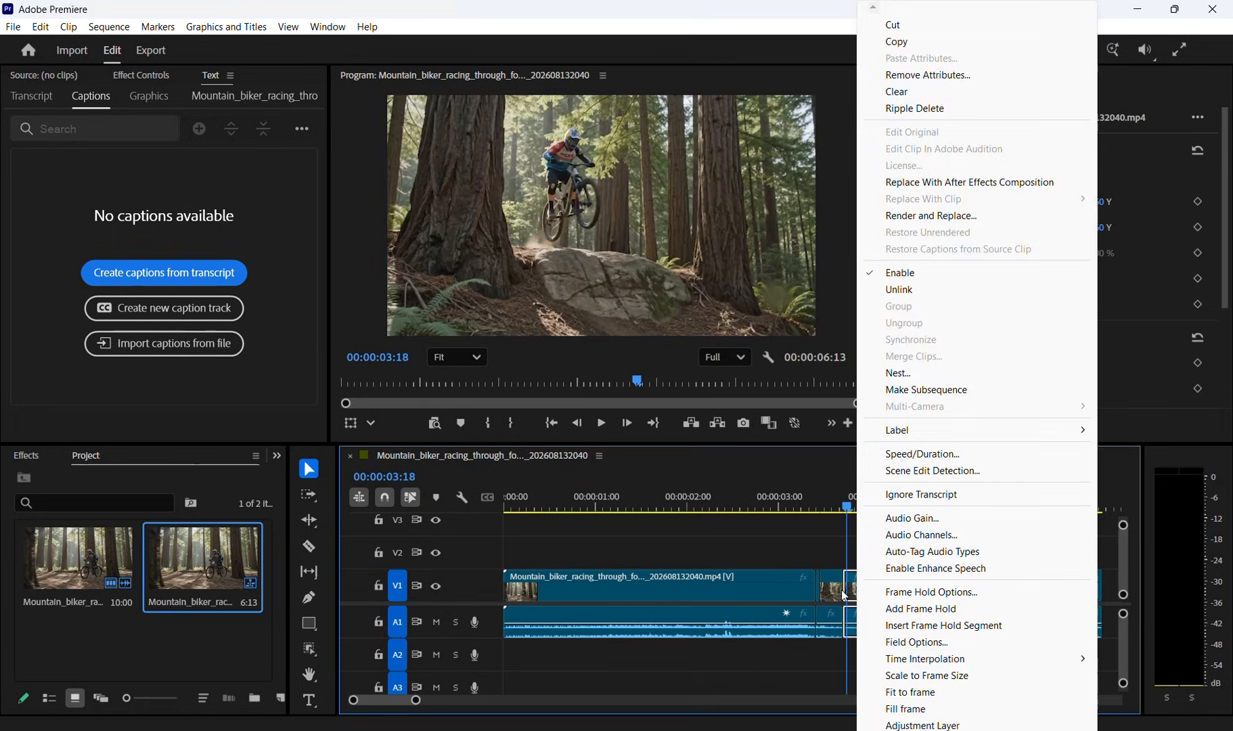
left_click(844, 596)
left_click(855, 594)
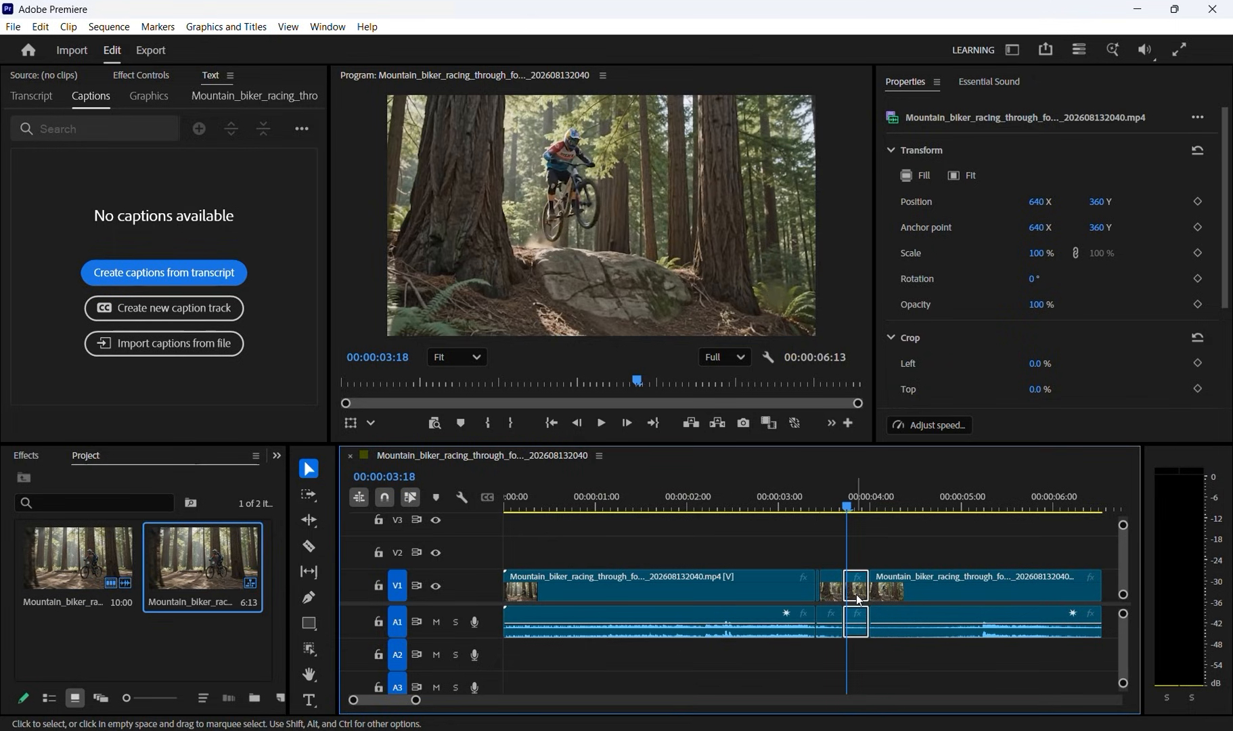
right_click(858, 599)
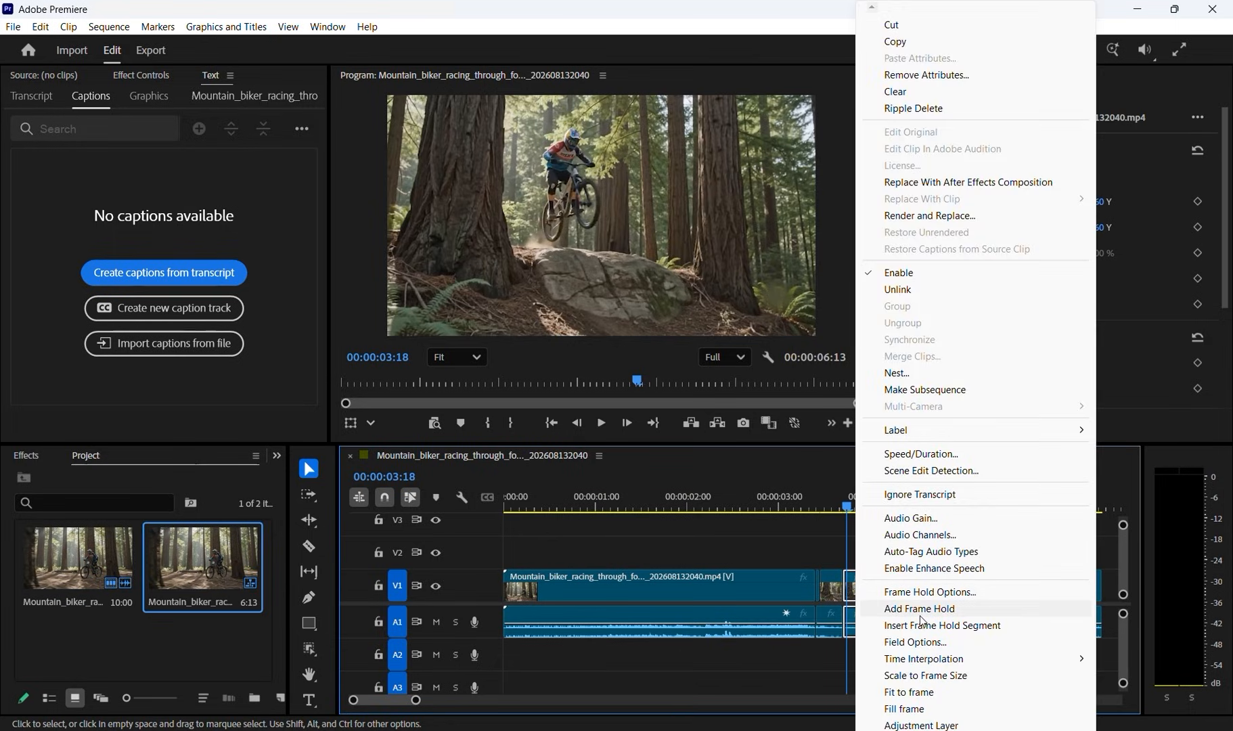
left_click(926, 611)
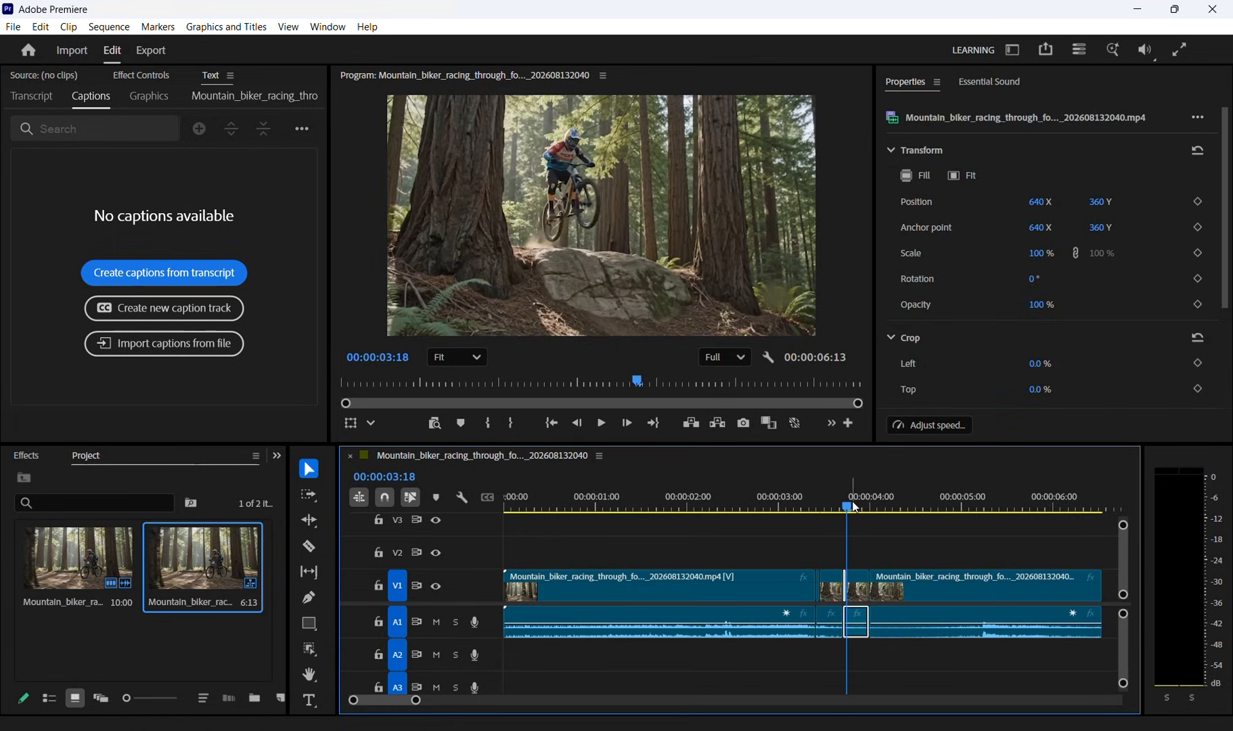
Step: Split the remaining clip at 00:00:04:05 and add a frame hold at 00:00:04:02 in the resulting third short segment
left_click_drag(847, 505, 893, 505)
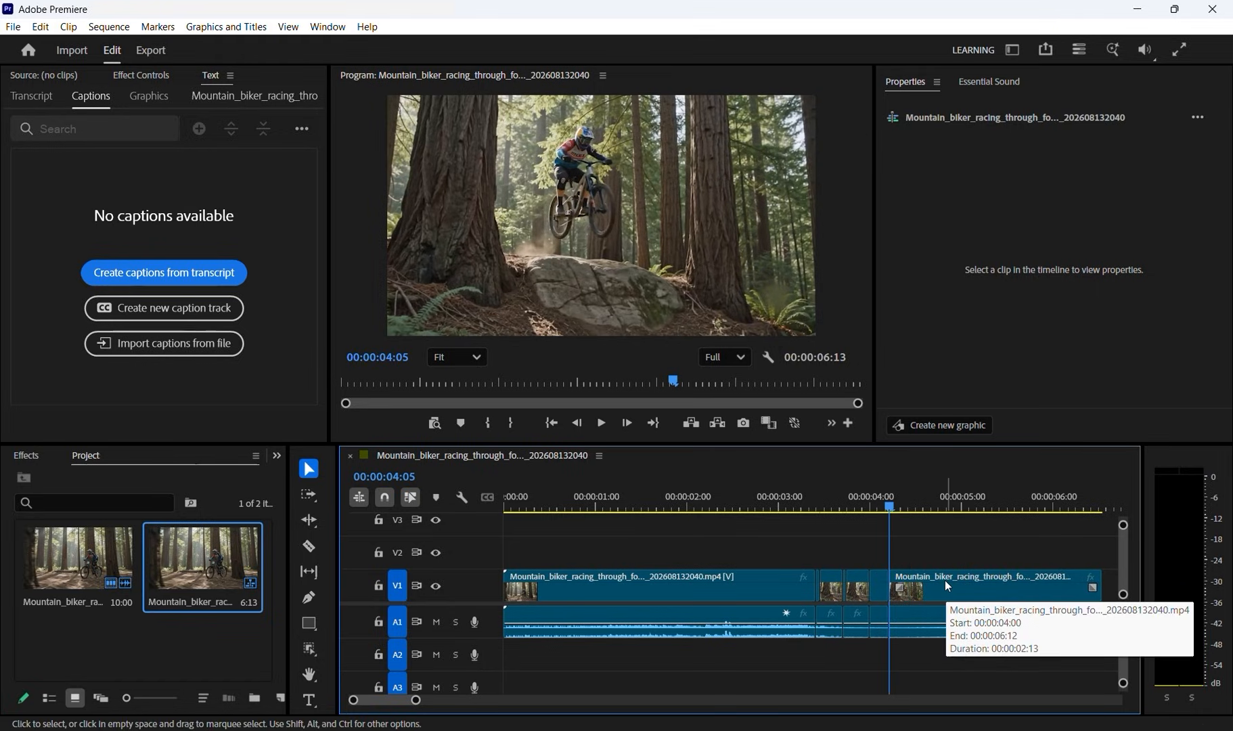
left_click(870, 585)
left_click(874, 506)
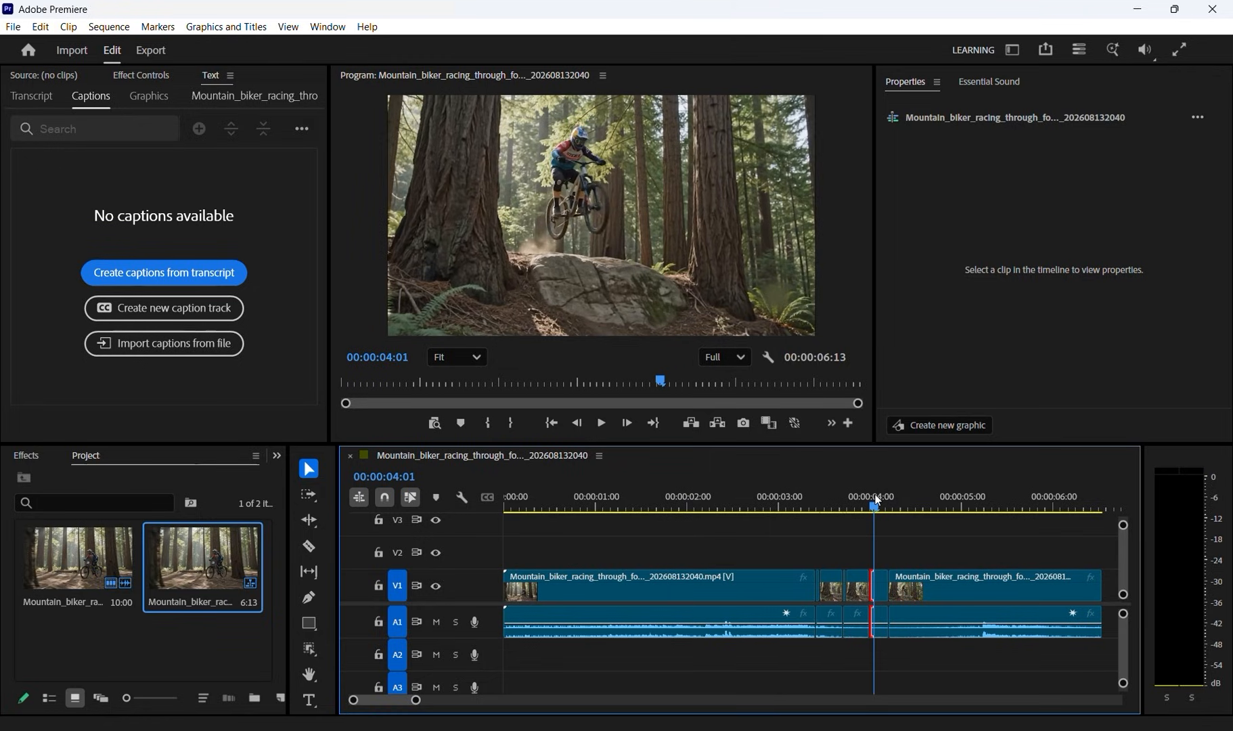
left_click(879, 496)
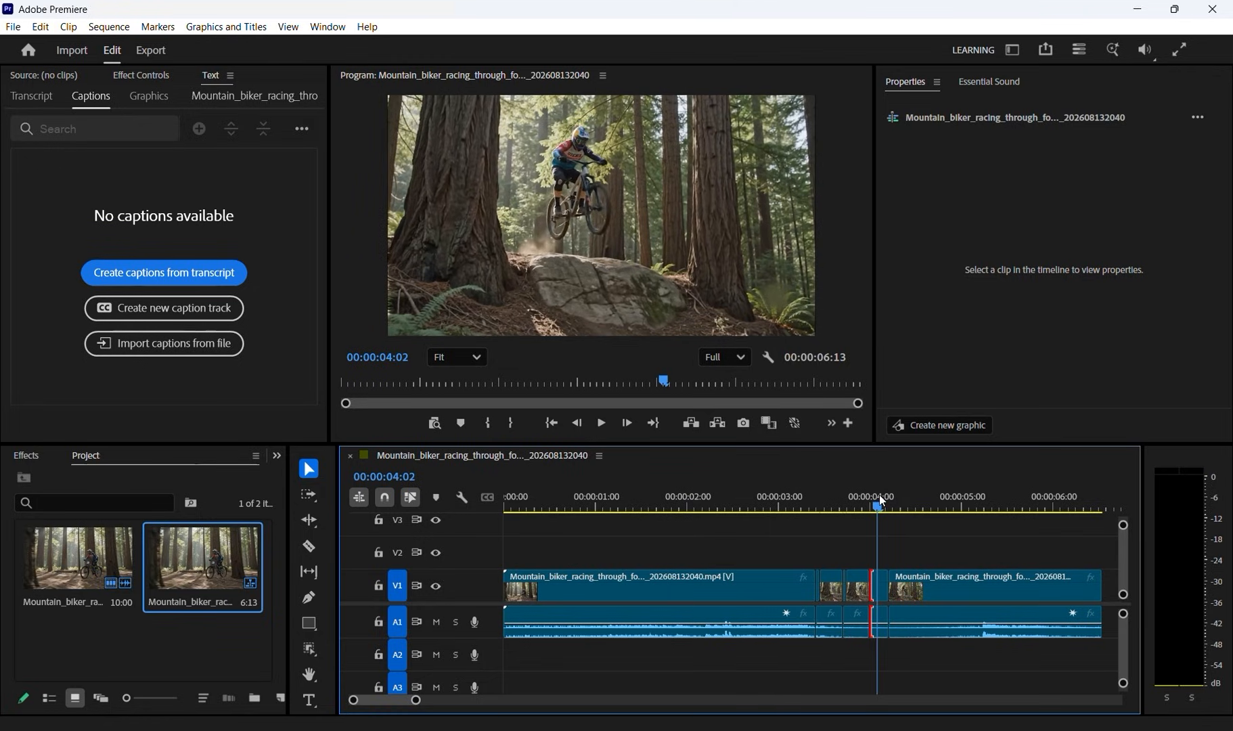
left_click(881, 588)
right_click(883, 589)
left_click(949, 608)
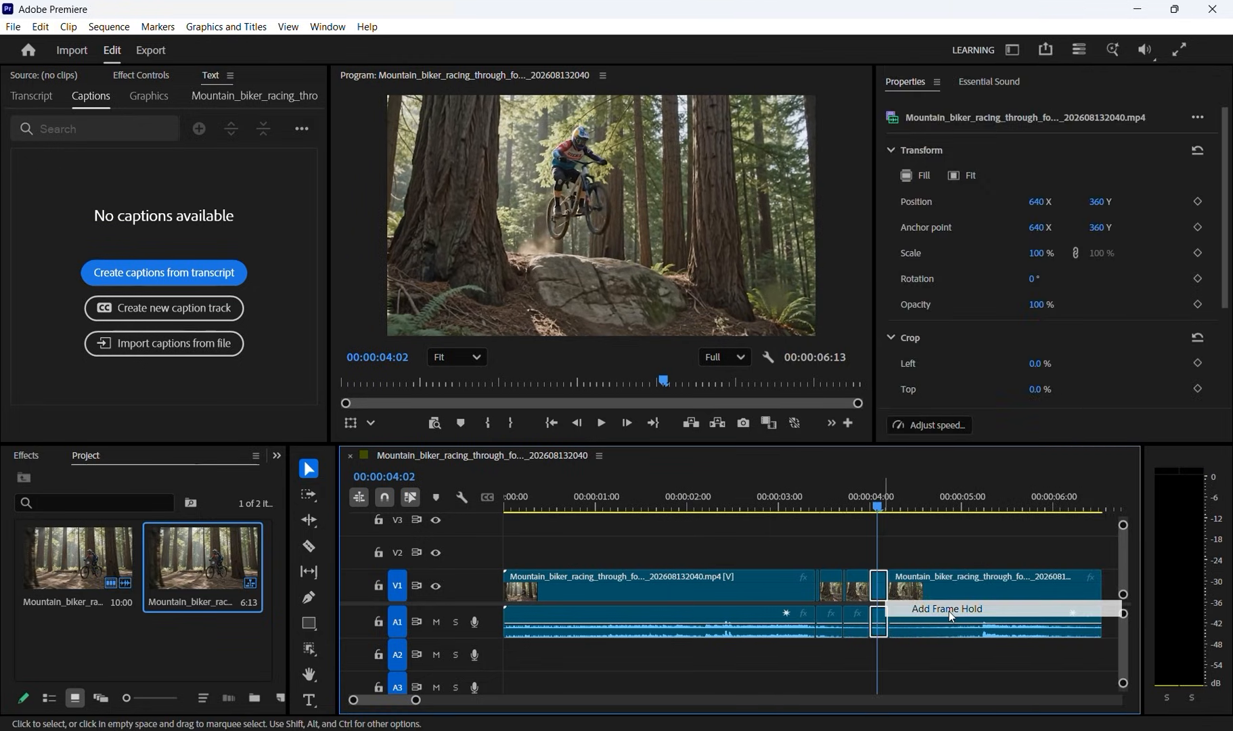
left_click(949, 609)
Step: Play the jump section from just before the first frame hold twice to check the freeze-frame timing
left_click_drag(876, 507, 847, 506)
left_click(800, 486)
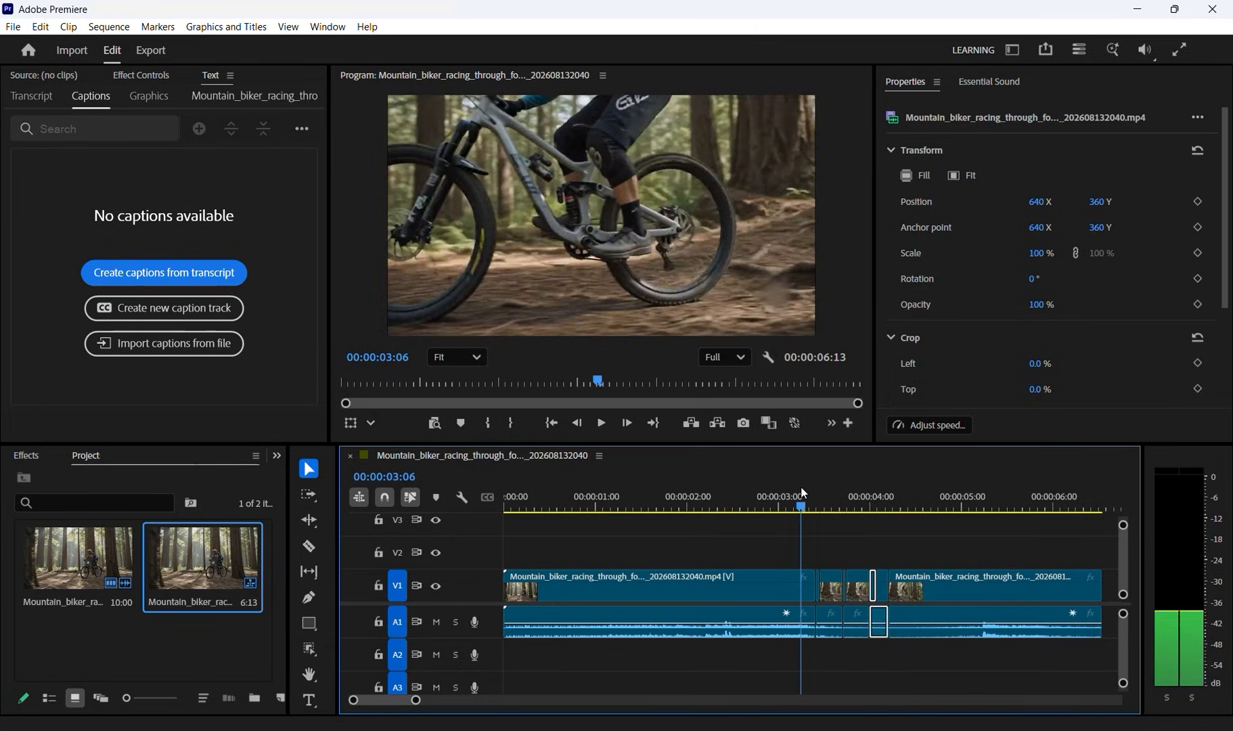
key("space")
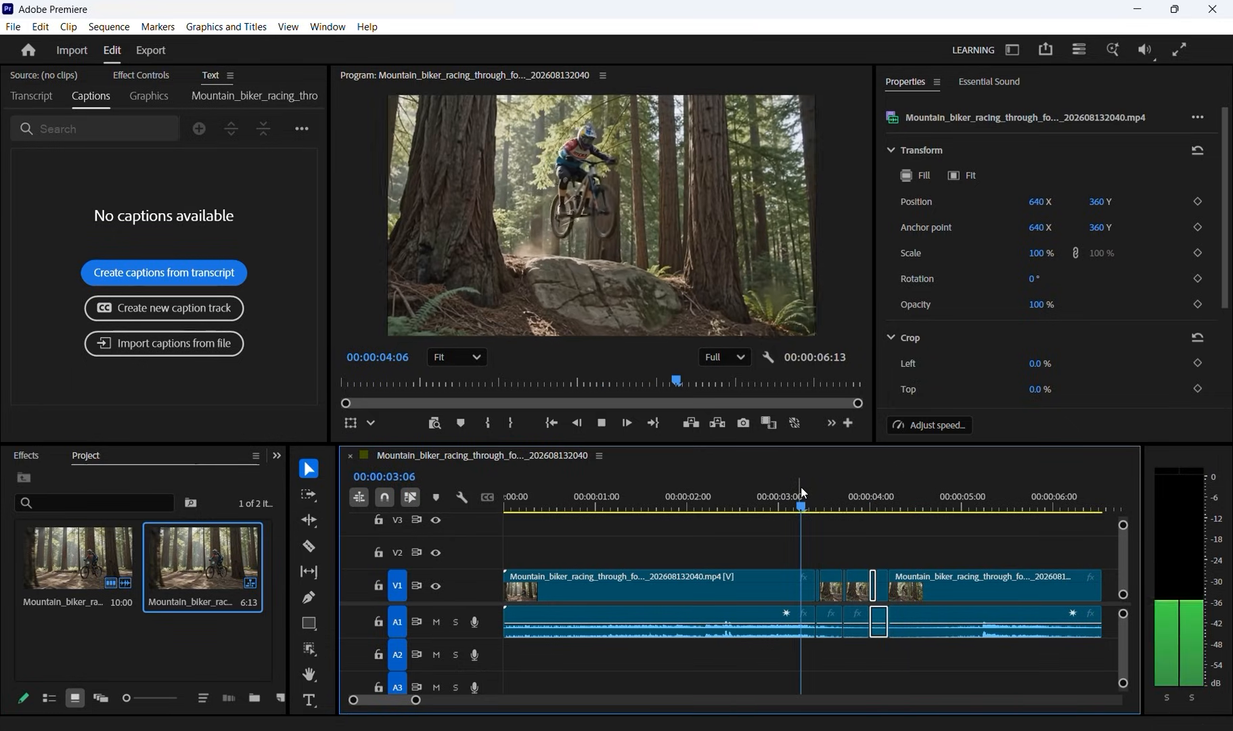
key("space")
left_click(829, 498)
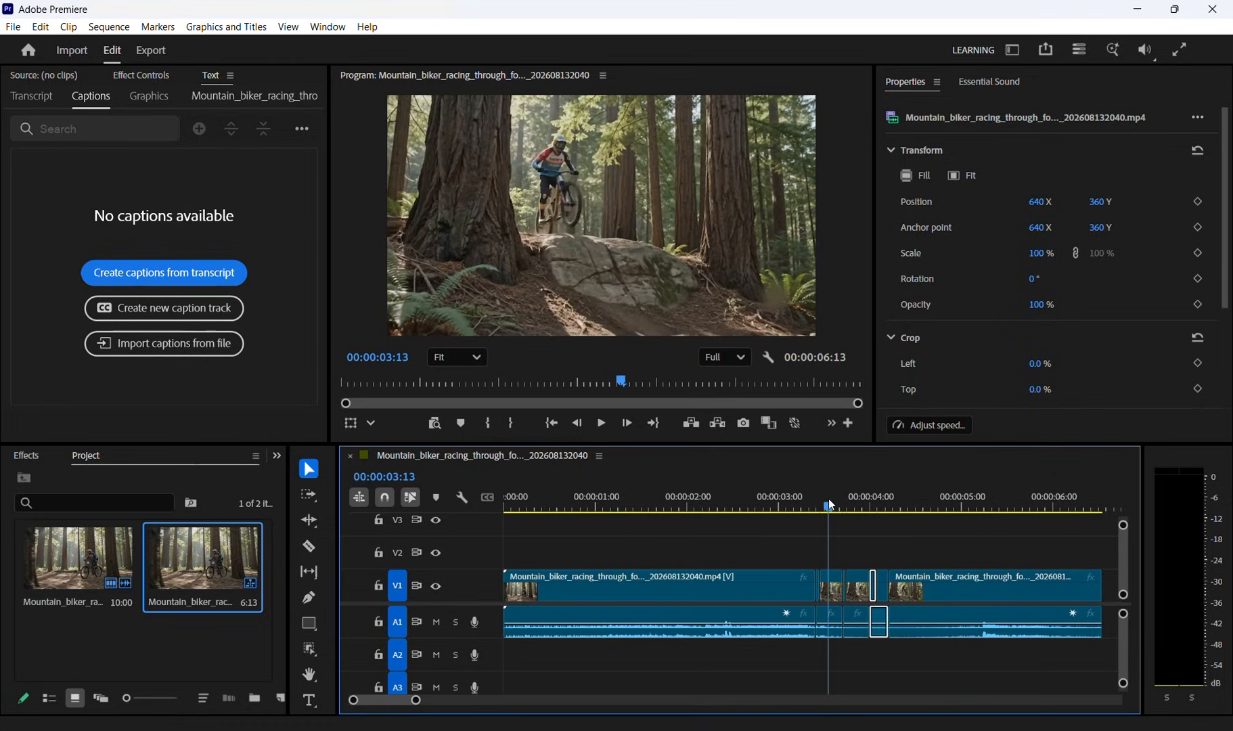
left_click(794, 494)
key("space")
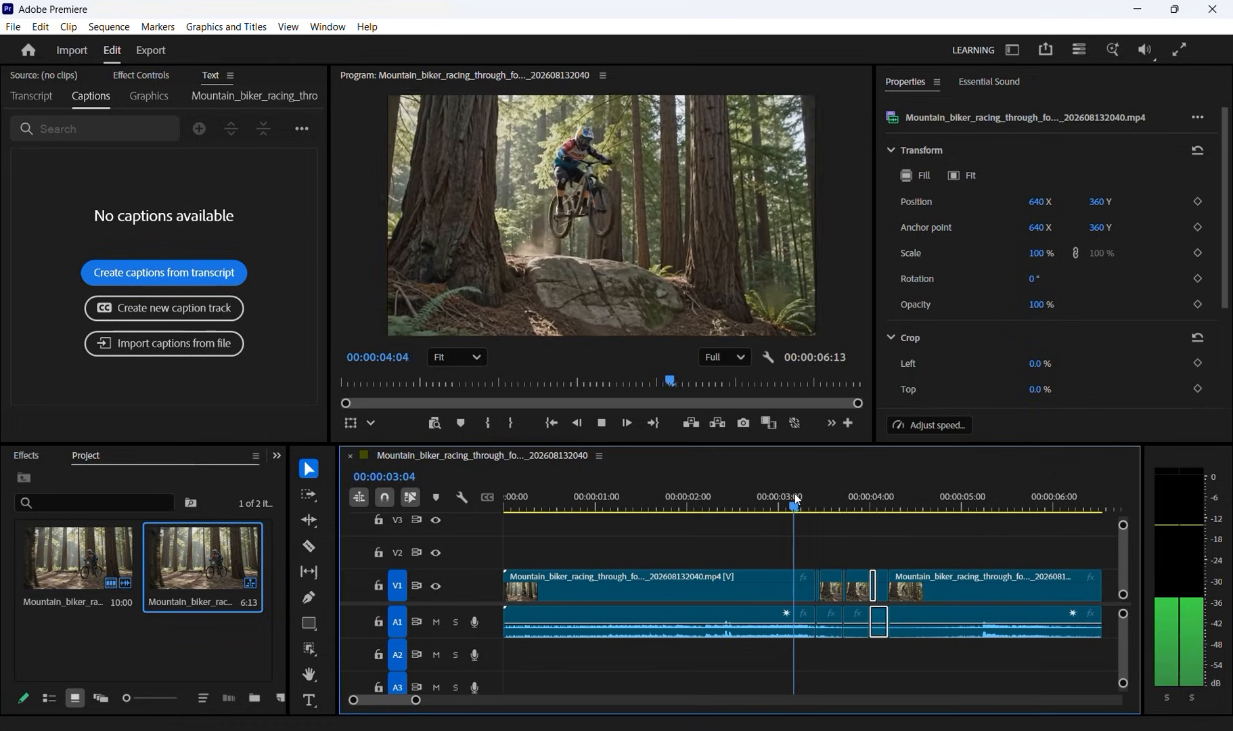
key("space")
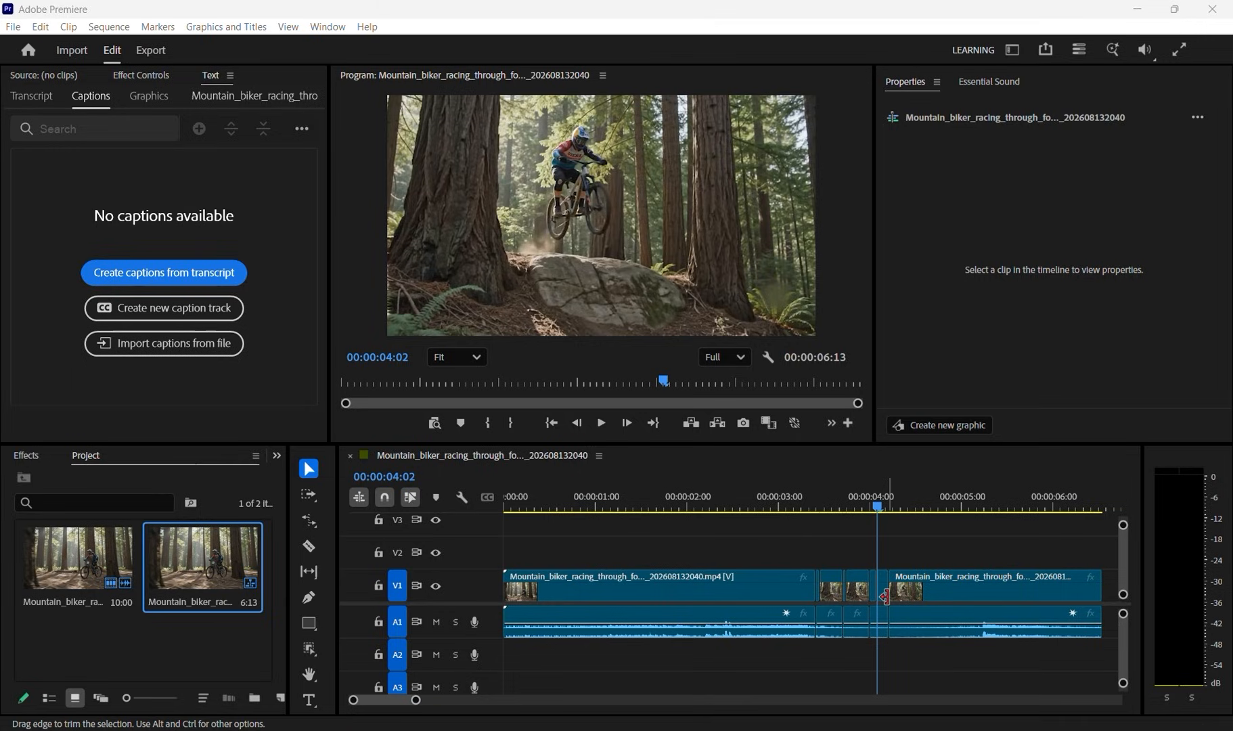
Step: Shift the last clip 4 frames later and extend the third freeze segment's video and audio to meet it
mouse_move(876, 504)
left_mouse_down()
mouse_move(888, 503)
mouse_move(874, 506)
left_mouse_up()
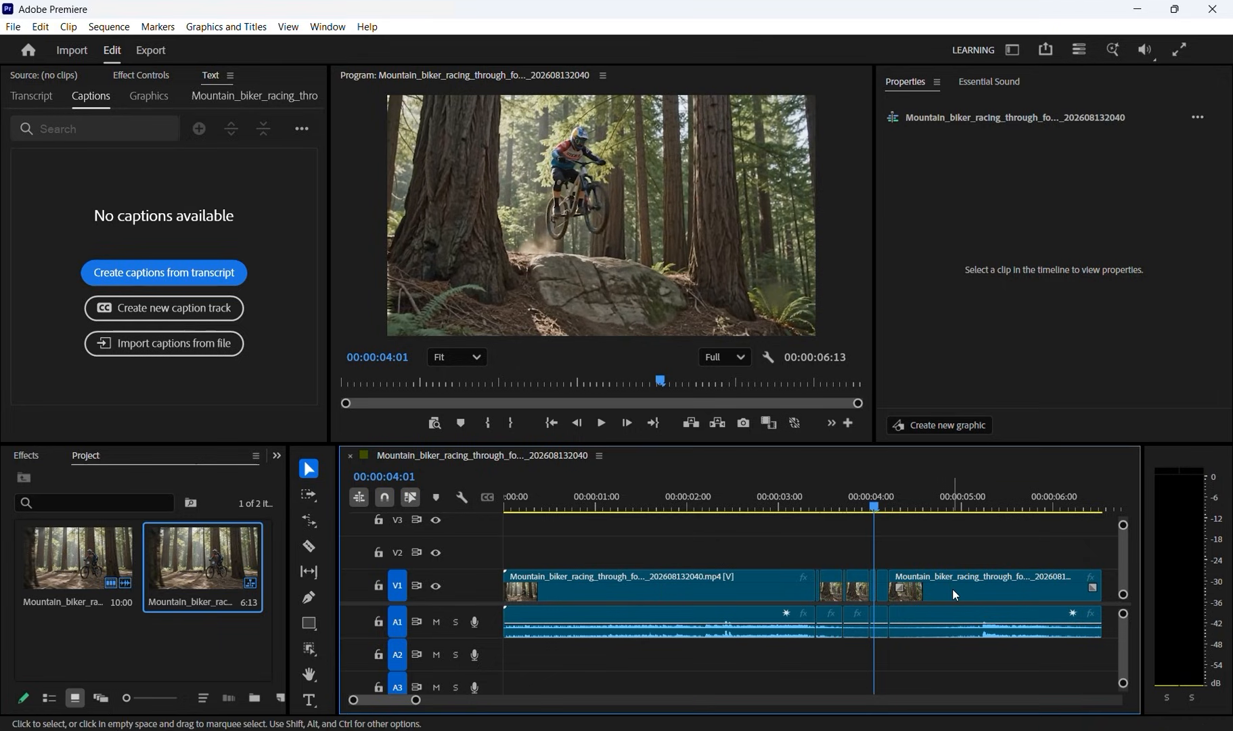
left_click(950, 618)
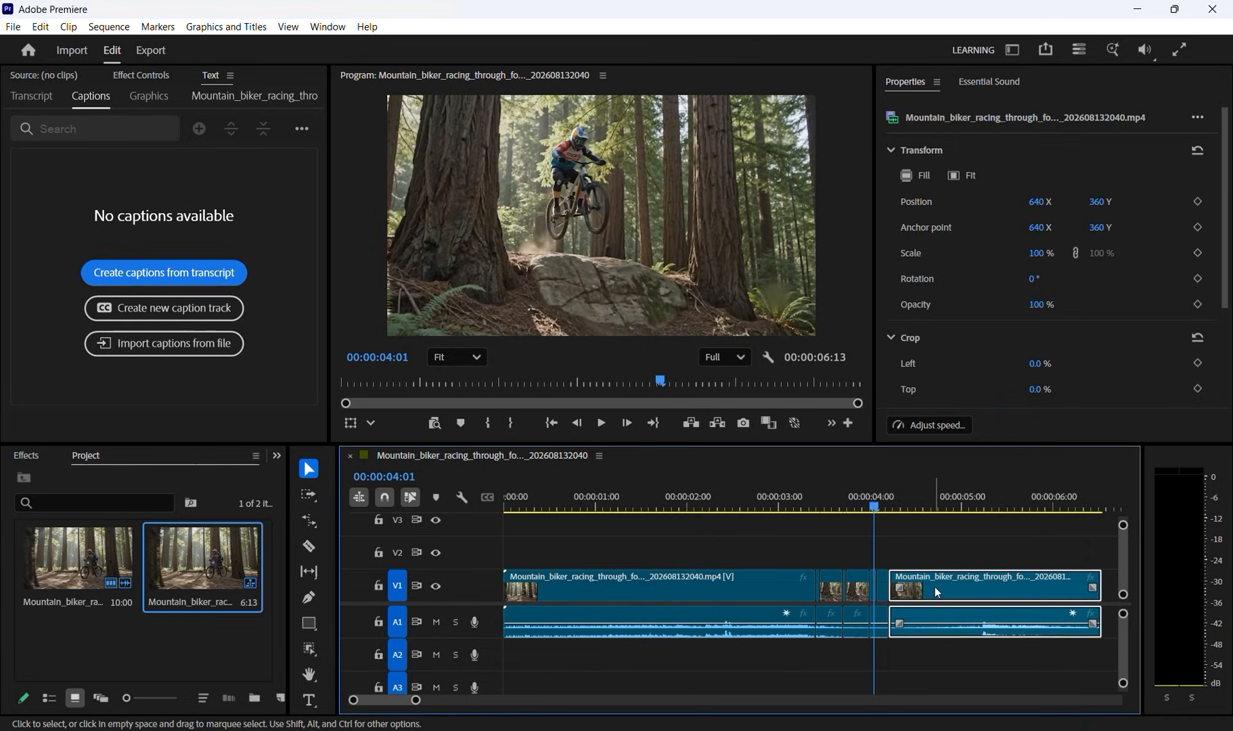
left_click_drag(937, 592, 901, 588)
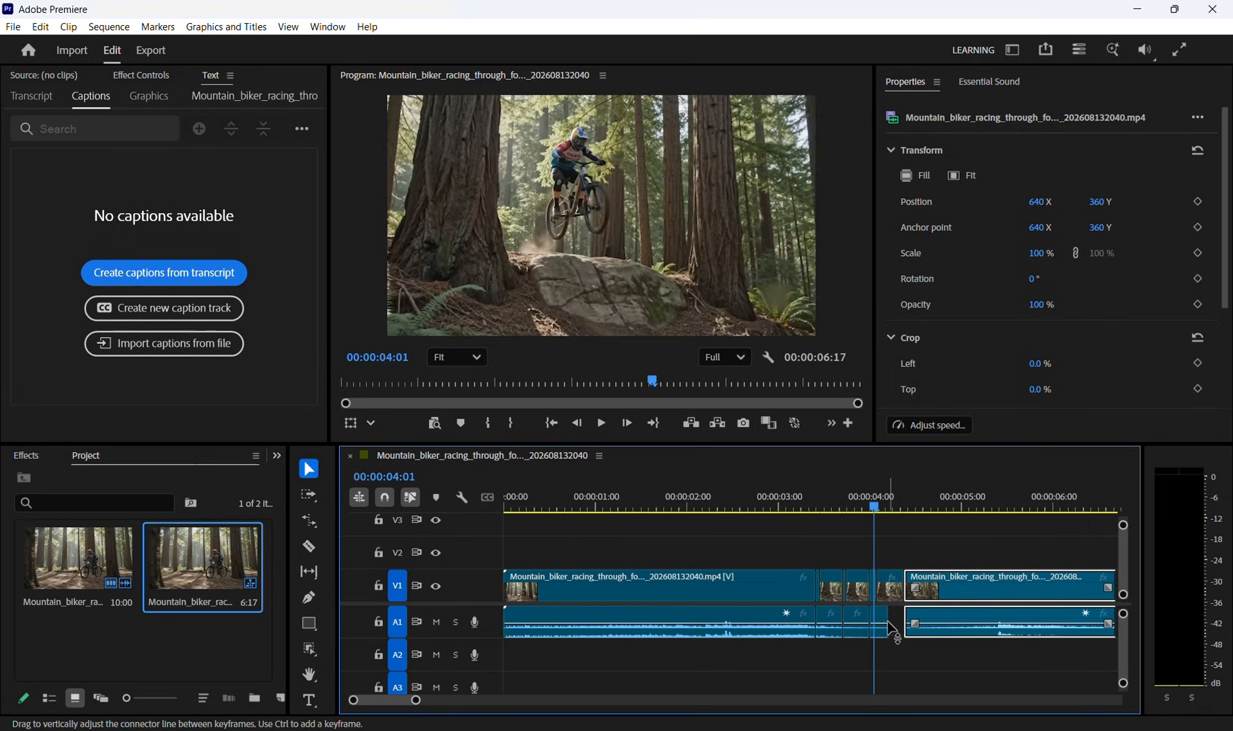
left_click_drag(890, 634, 904, 634)
Step: Review the first two freeze-frame segments and set the second one's scale to 115%
left_click_drag(872, 502, 807, 488)
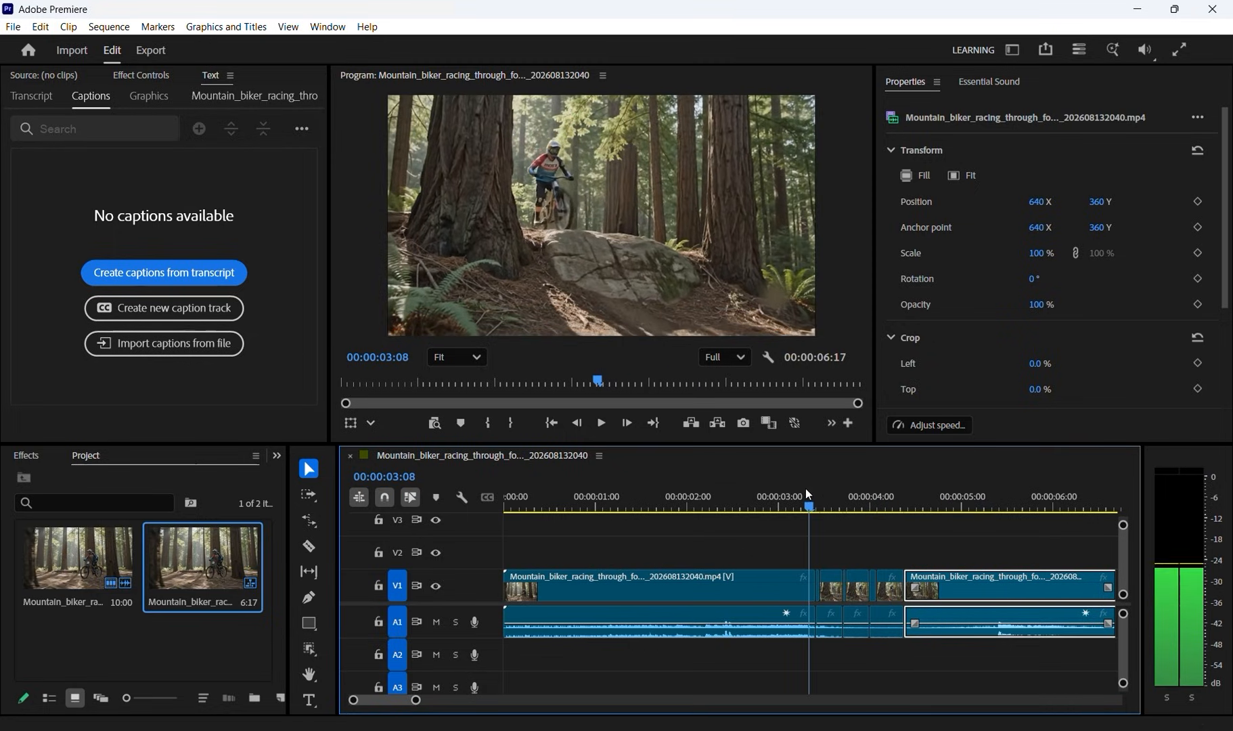
left_click(833, 591)
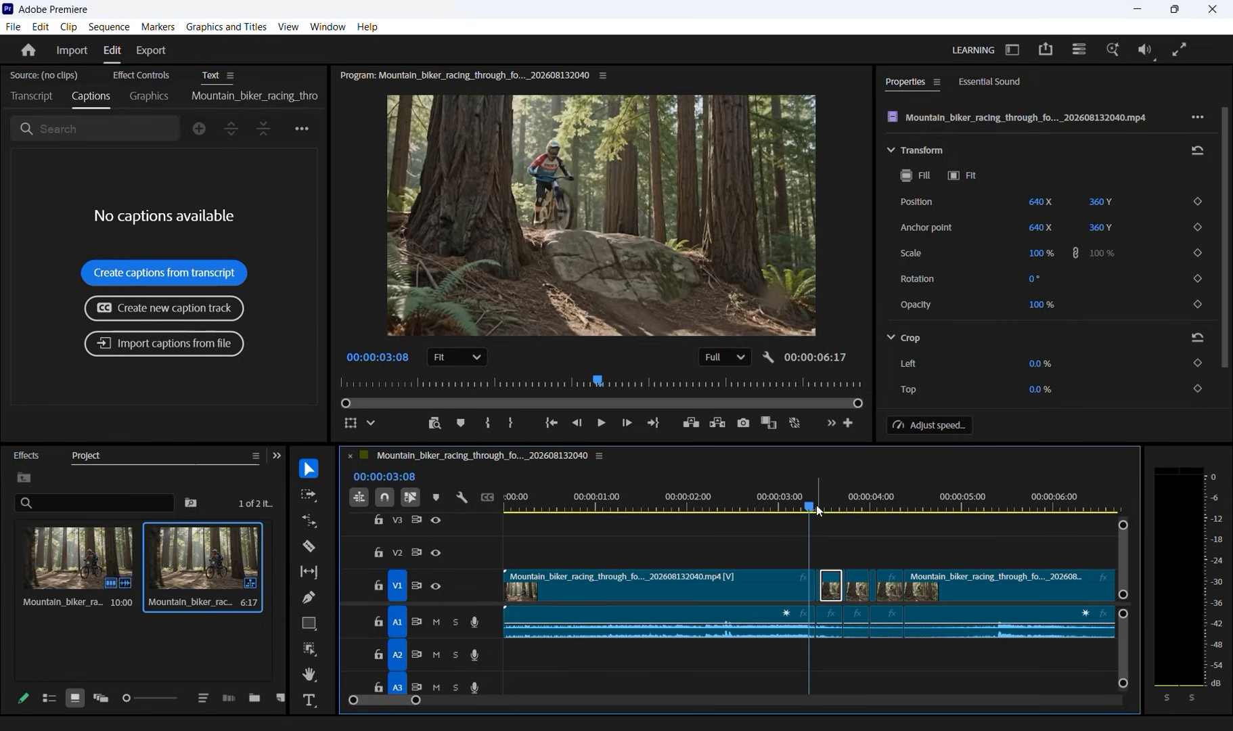
left_click_drag(805, 503, 827, 506)
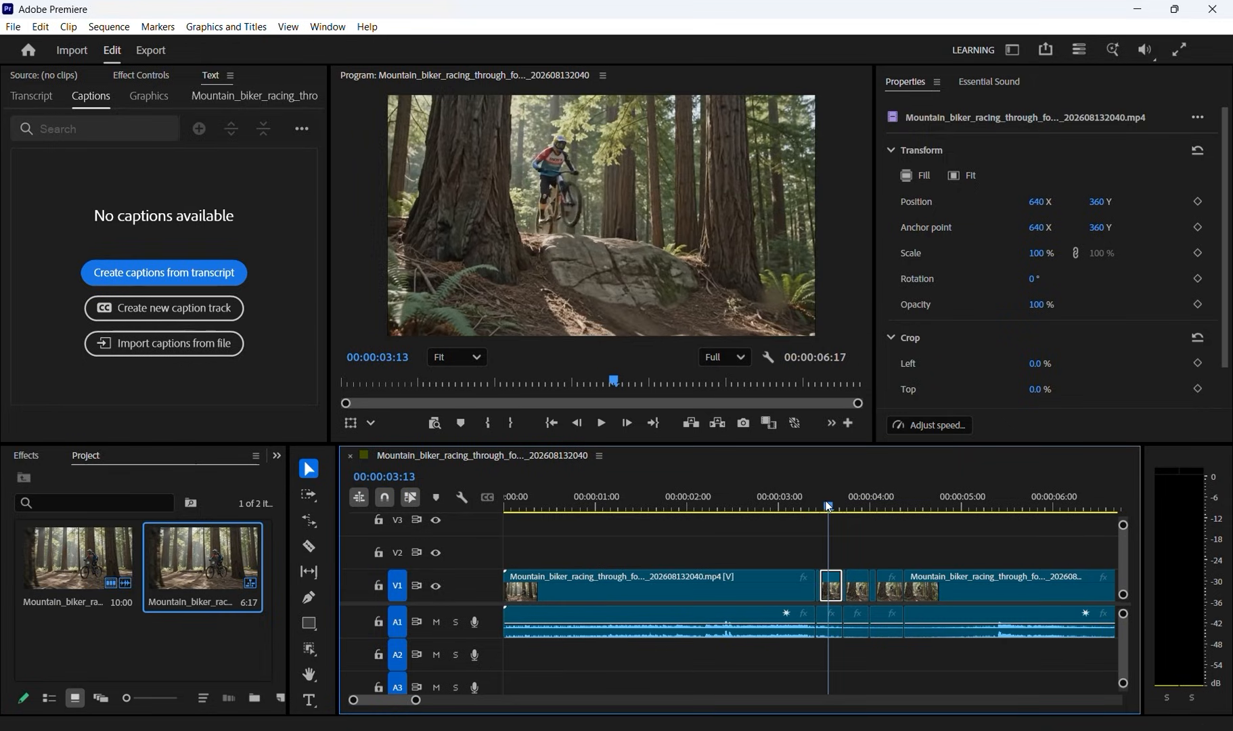
left_click_drag(828, 506, 848, 497)
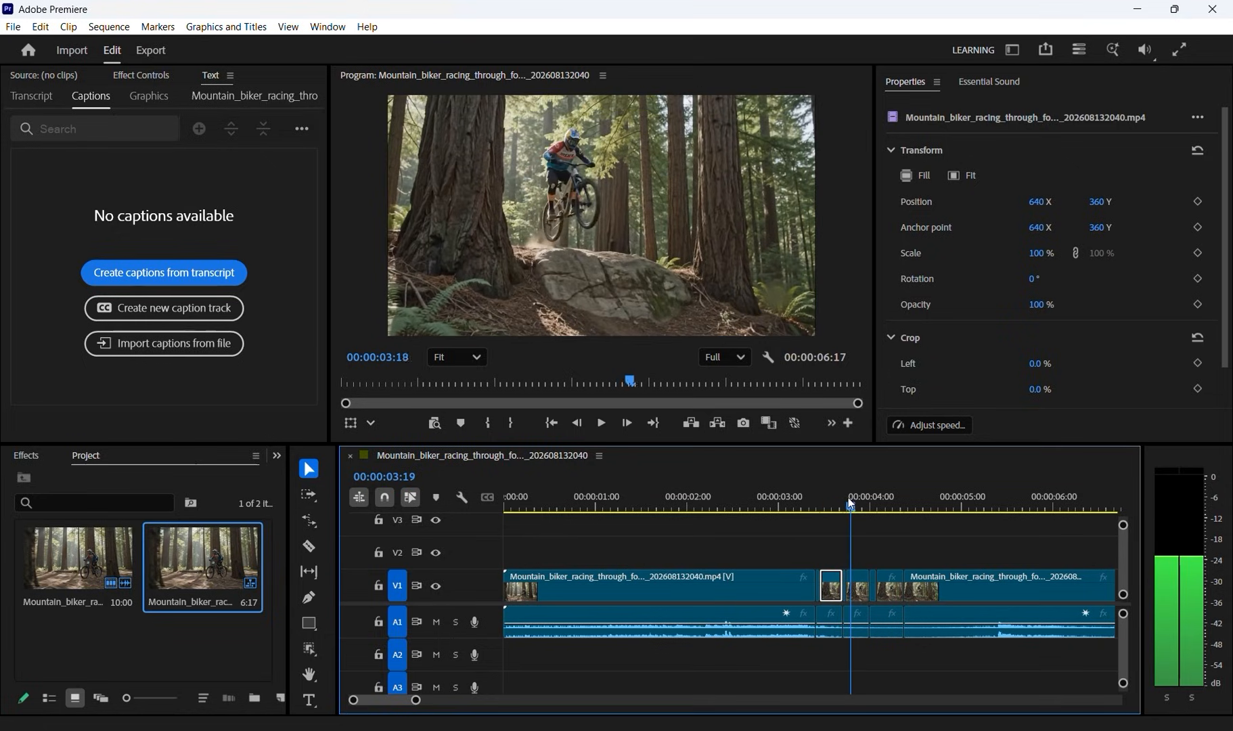
left_click(859, 593)
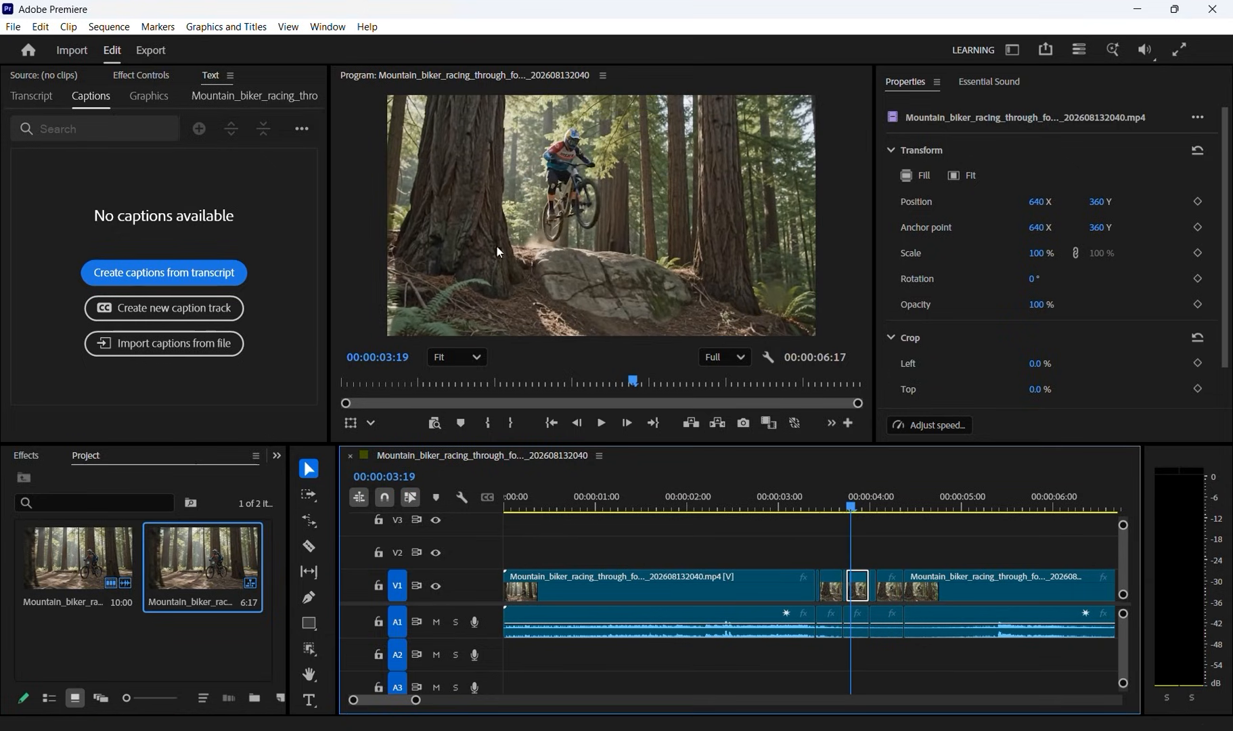
left_click(160, 79)
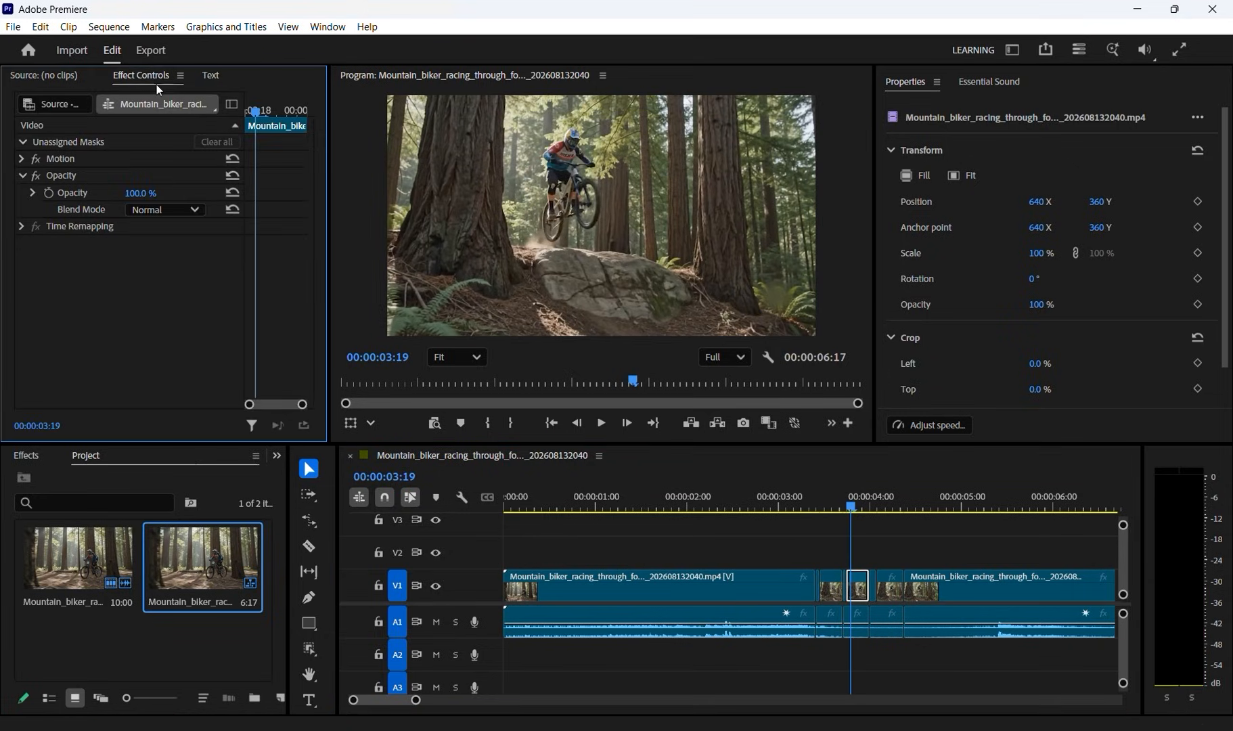
left_click(22, 159)
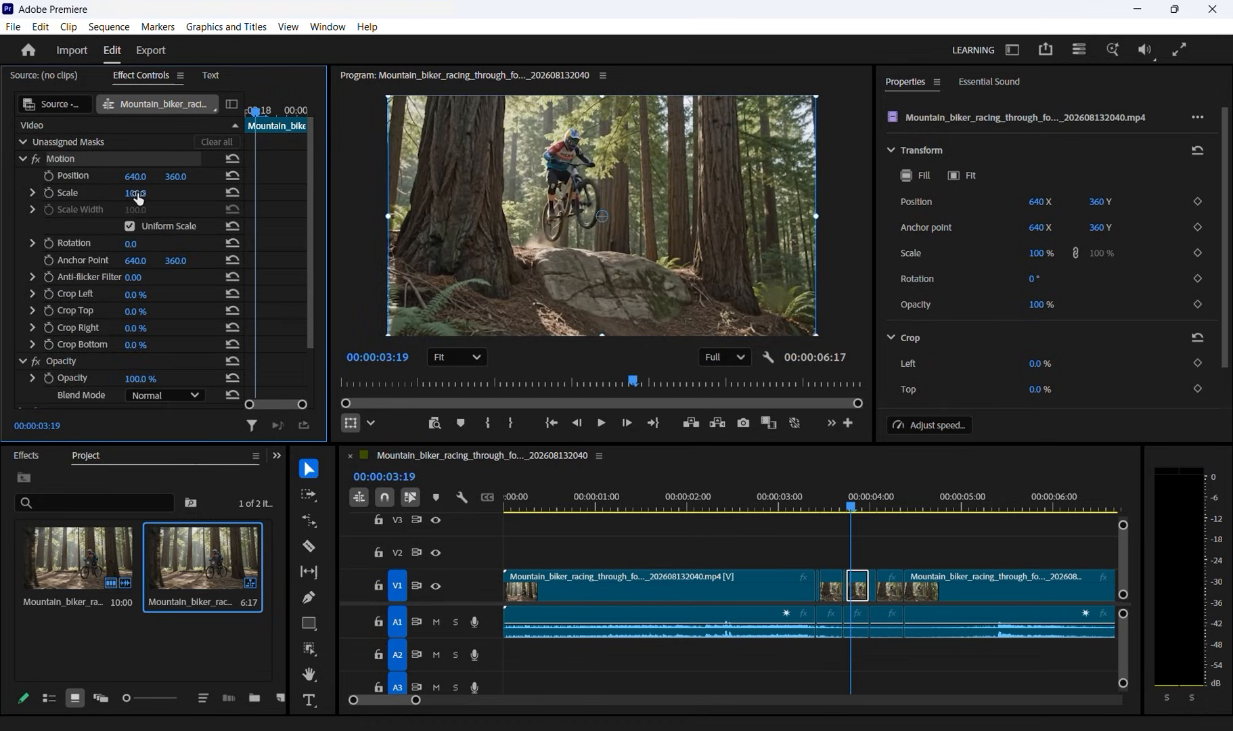
left_click_drag(135, 194, 145, 193)
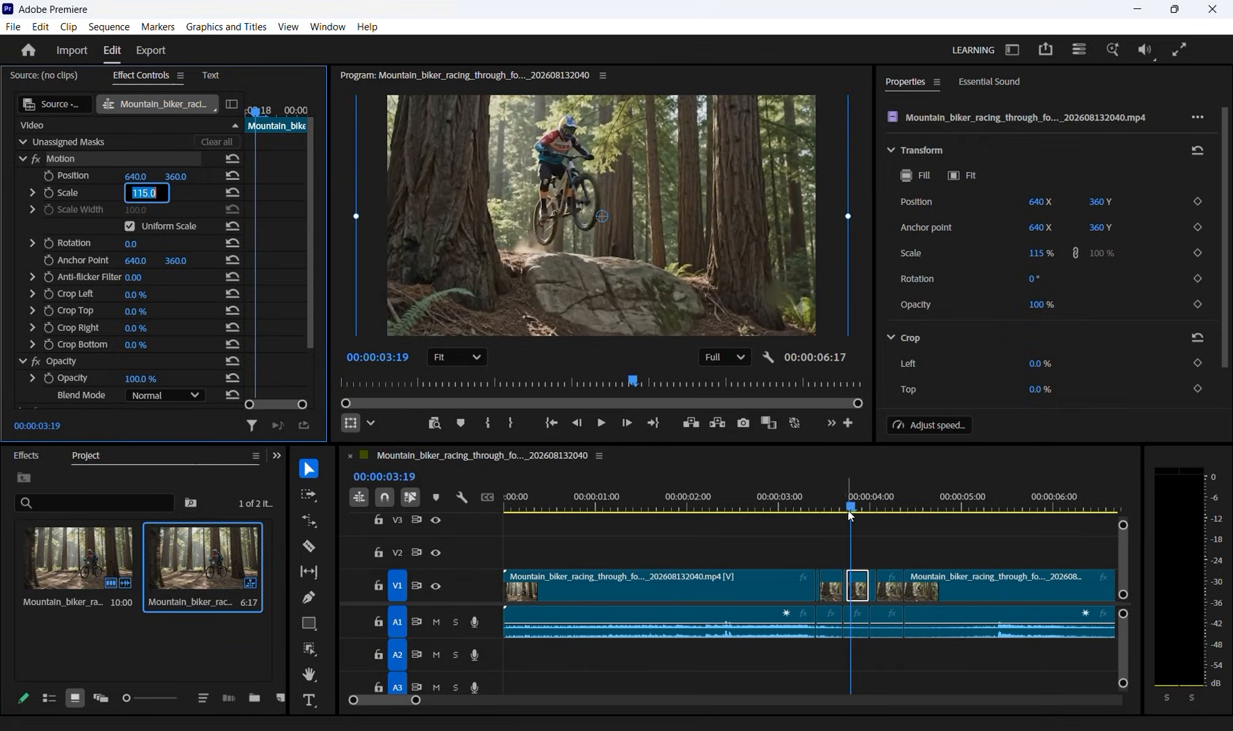
Step: Set the third freeze-frame segment's scale to 127% and its rotation to -9°
left_click_drag(848, 509, 880, 507)
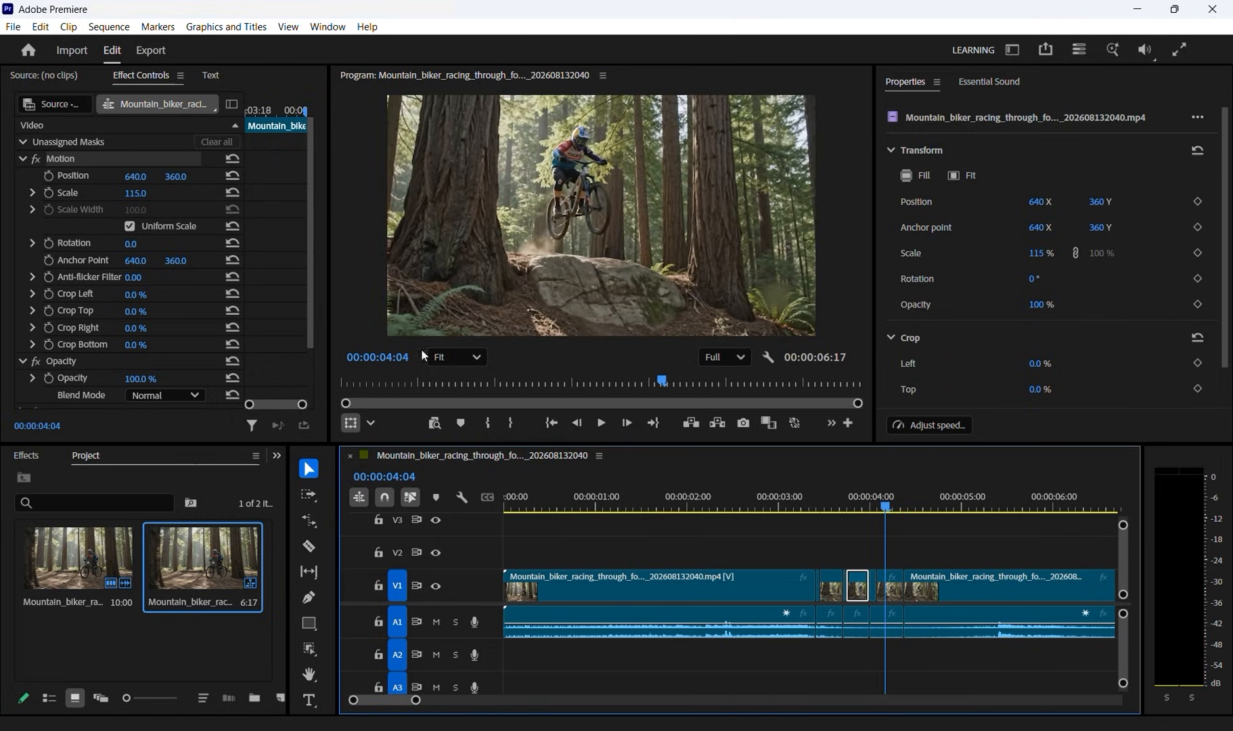
left_click(890, 590)
left_click_drag(132, 194, 142, 193)
left_click(143, 192)
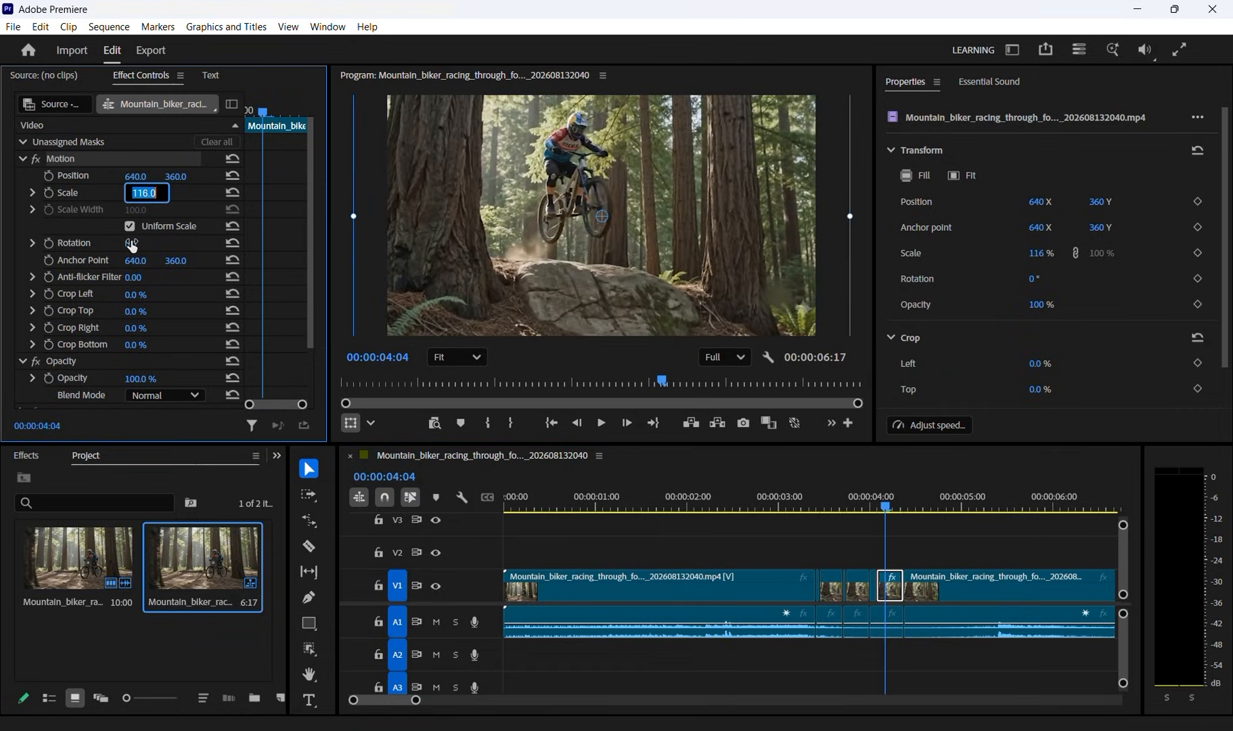
left_click_drag(130, 244, 109, 243)
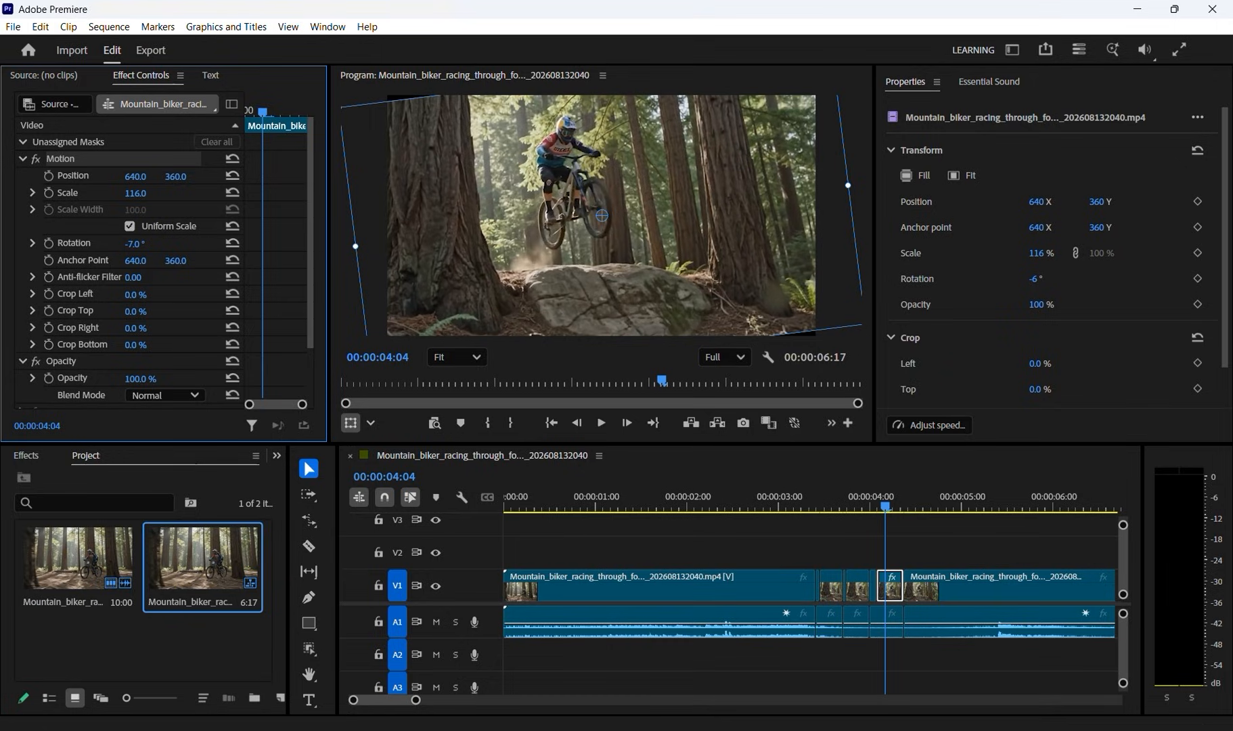
left_click_drag(133, 254, 128, 253)
left_click_drag(142, 203, 150, 203)
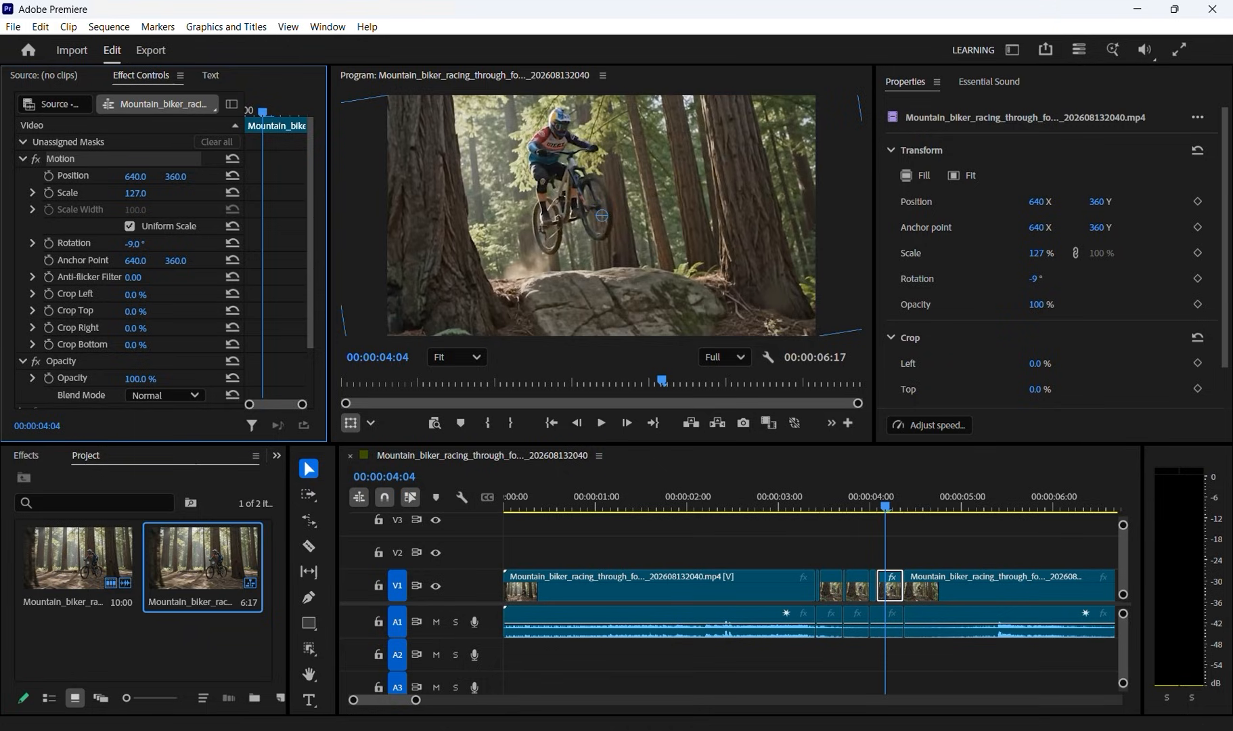
Step: Play the jump section from just before the first freeze frame to check the scaled and rotated segments, and return to the third segment
left_click(798, 501)
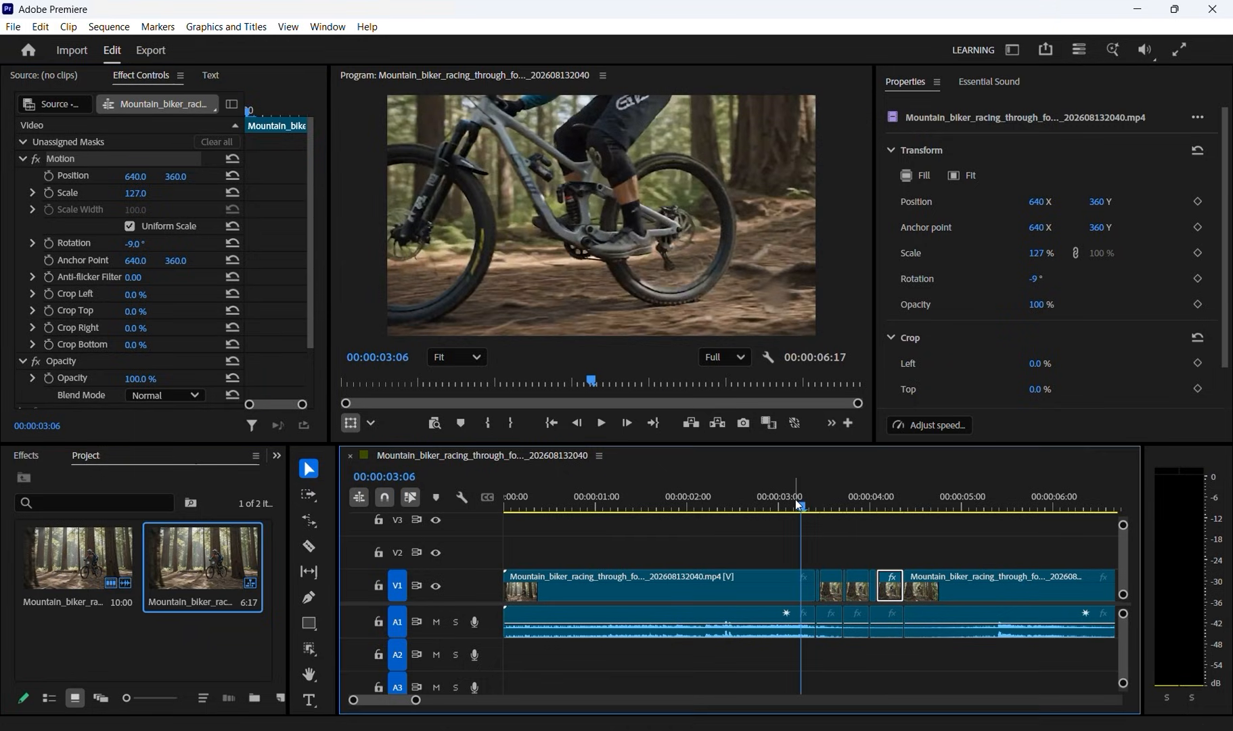
key("space")
left_click(788, 502)
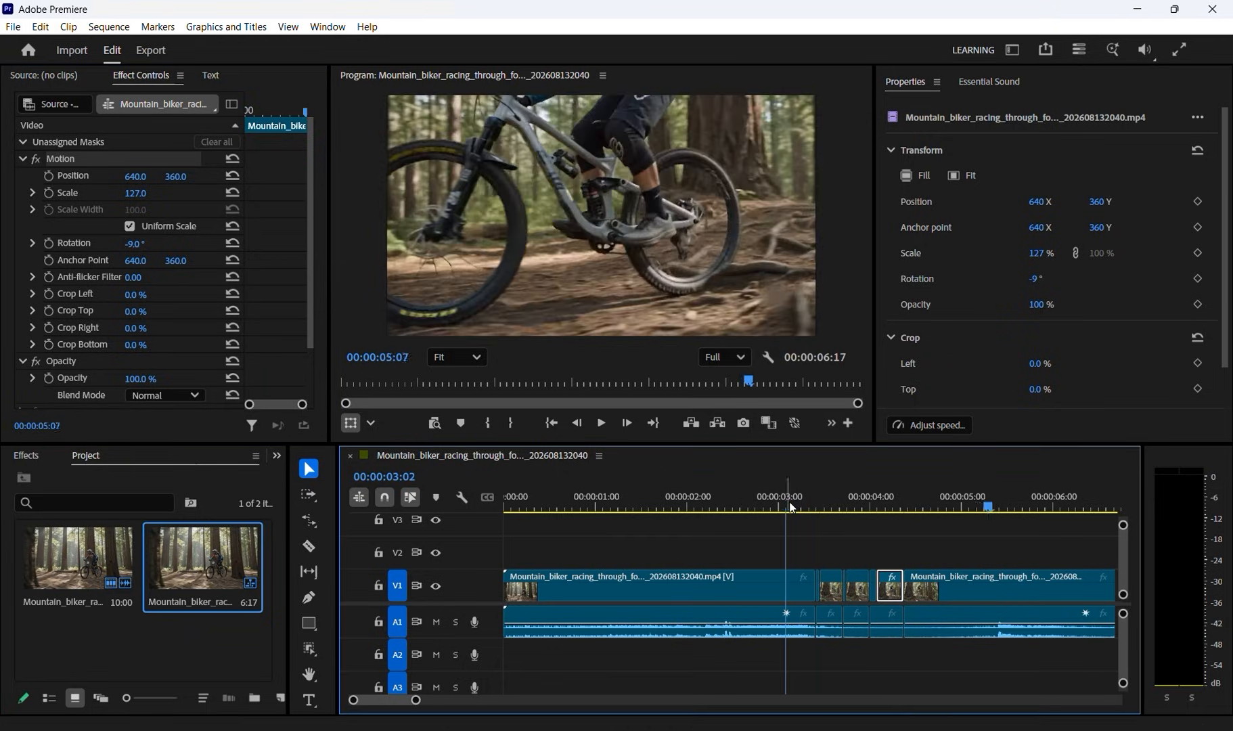
key("space")
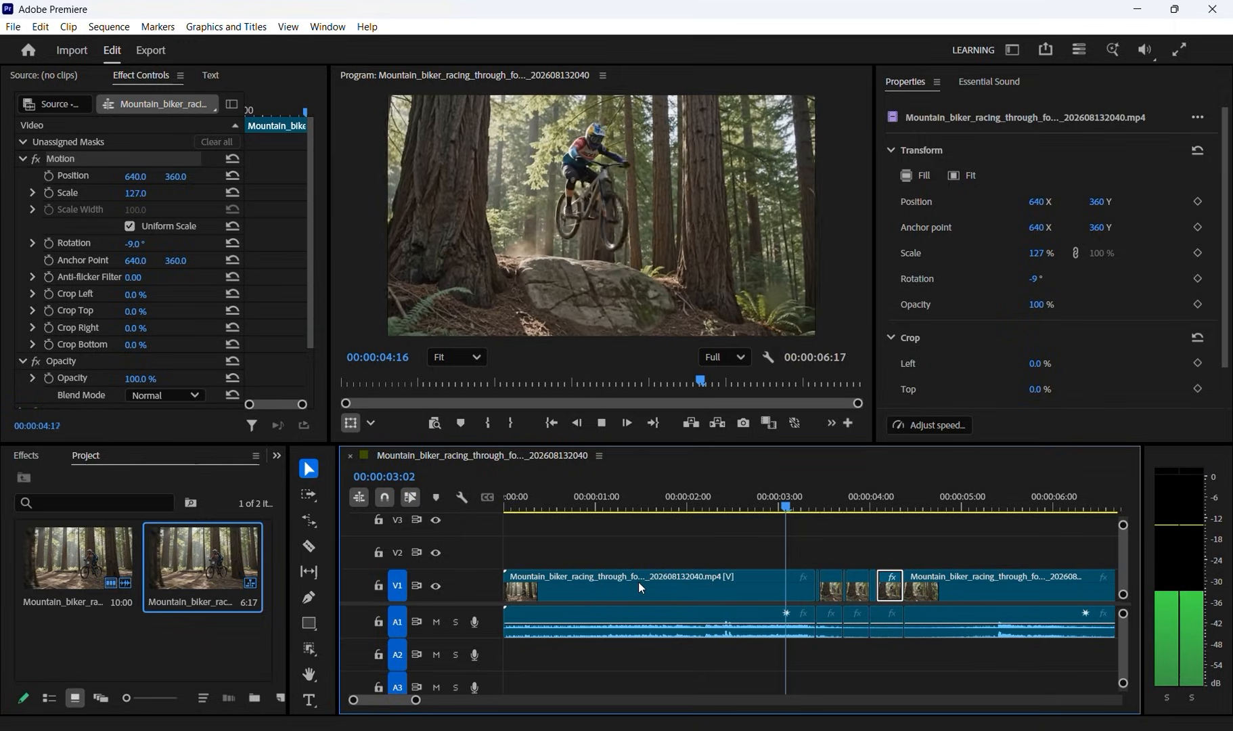
key("space")
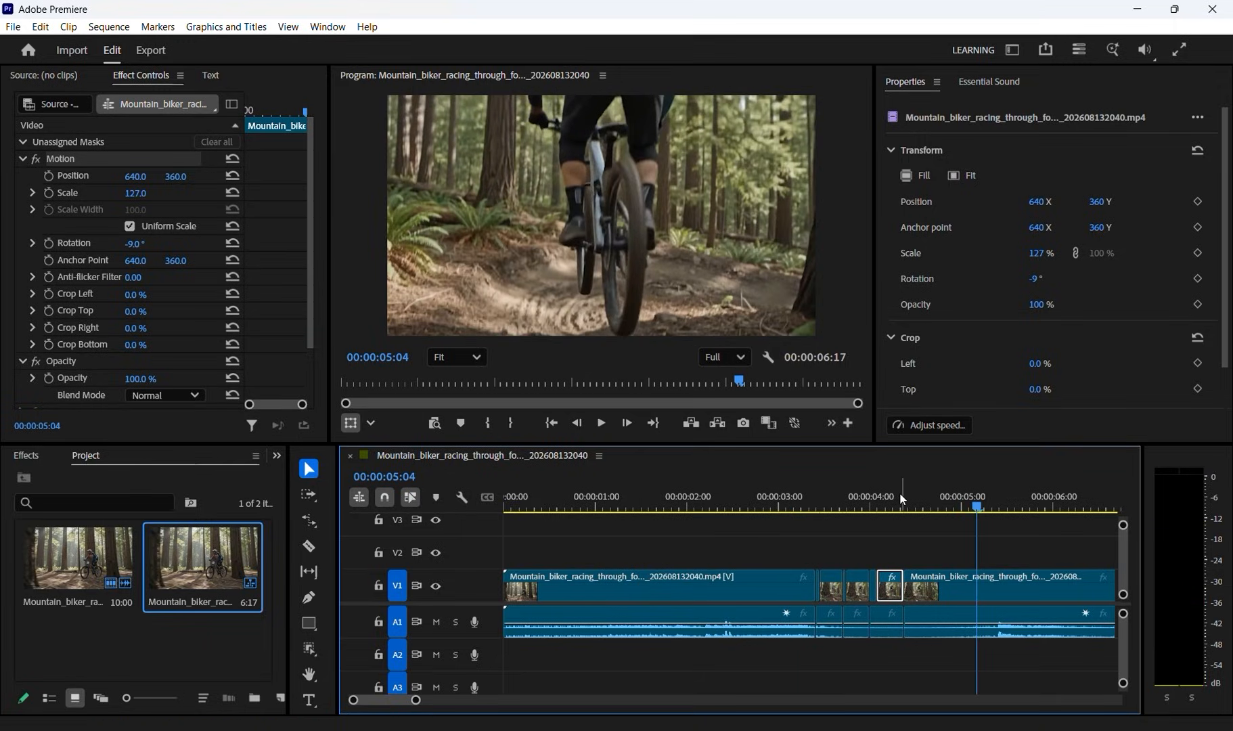
mouse_move(900, 499)
left_mouse_down()
mouse_move(819, 497)
mouse_move(883, 494)
left_mouse_up()
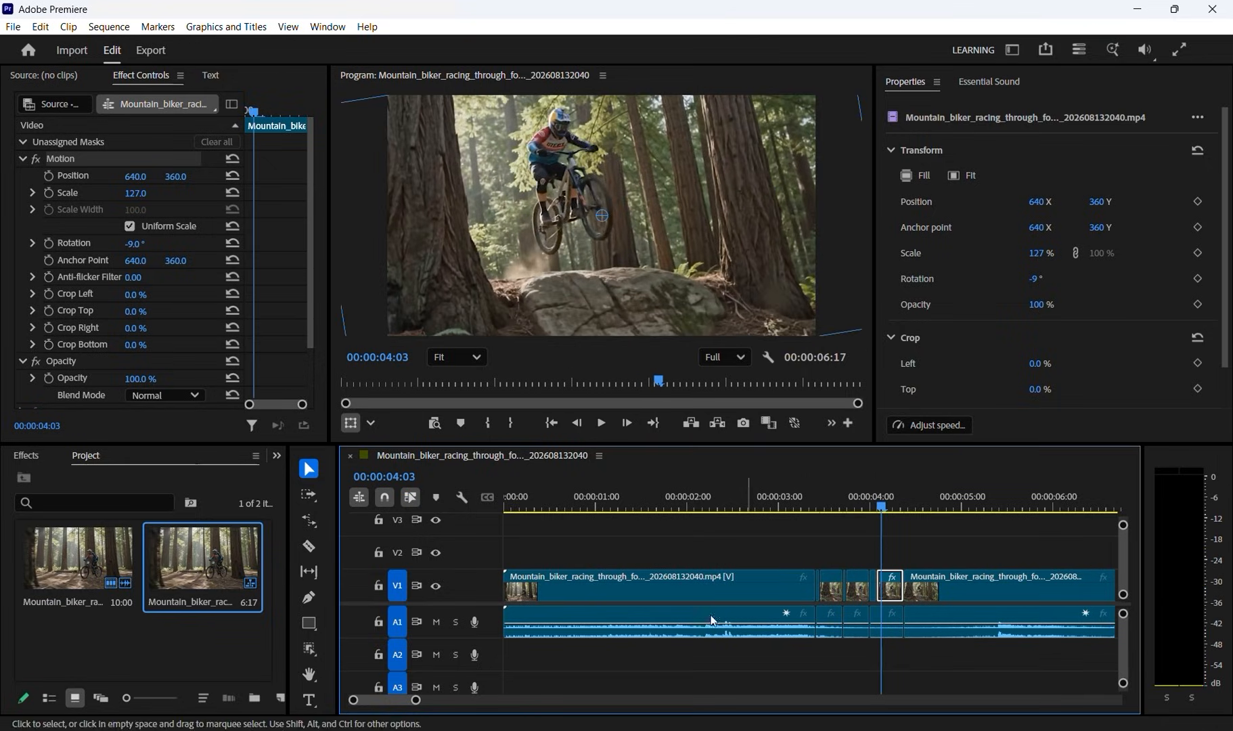
Step: Play the jump section from 00:00:03:06 twice to check the camera-shutter.mp3 sound against the freeze frames
mouse_move(416, 701)
left_mouse_down()
mouse_move(404, 707)
mouse_move(429, 707)
left_mouse_up()
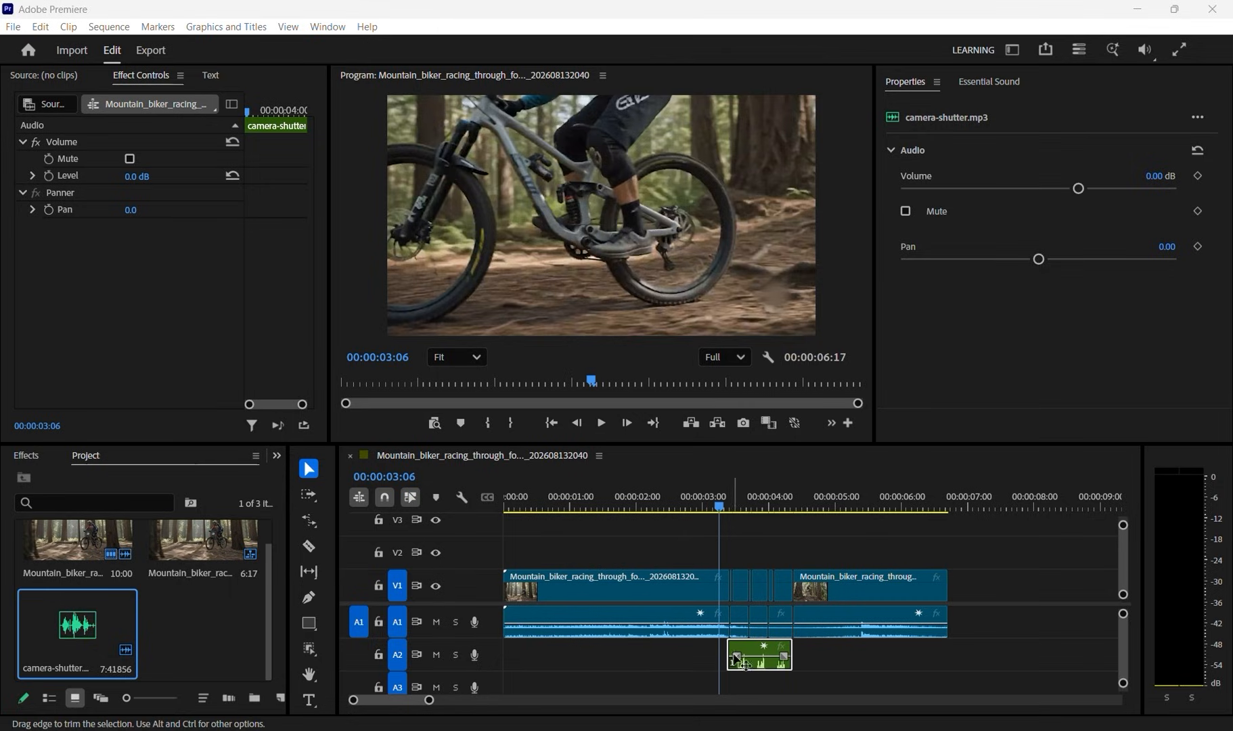
left_click(718, 507)
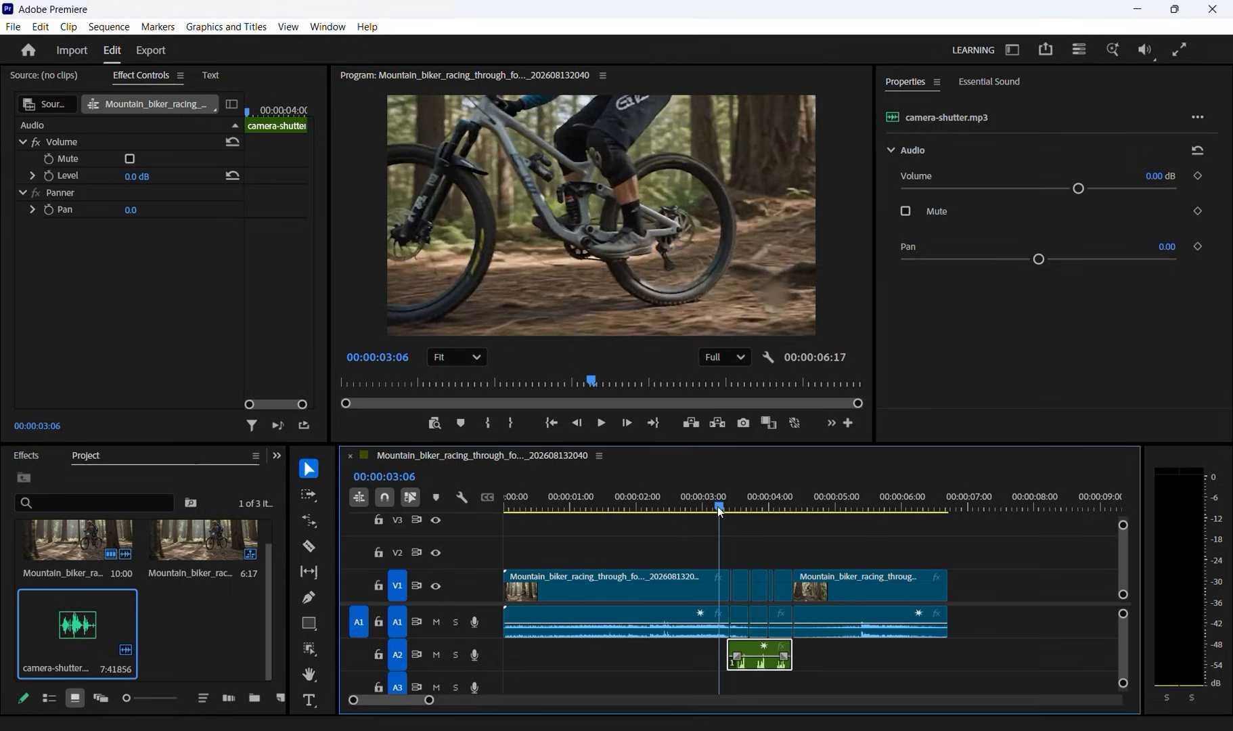
key("space")
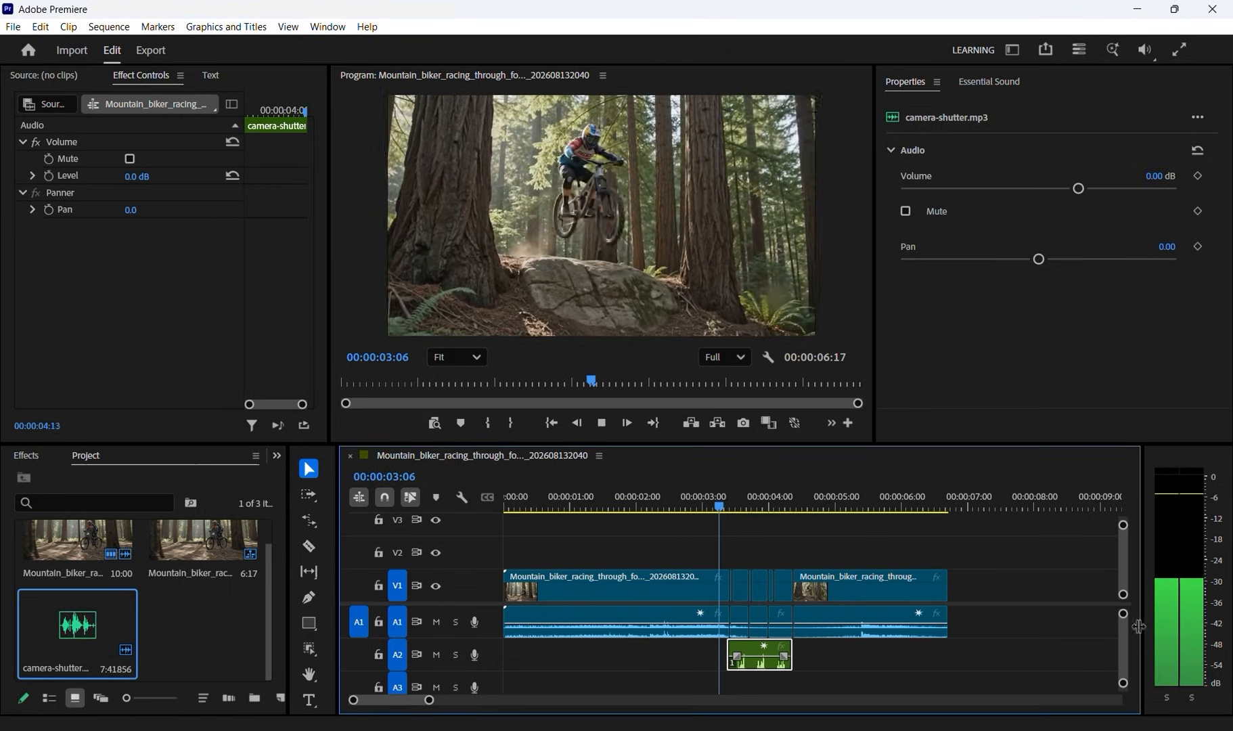
key("space")
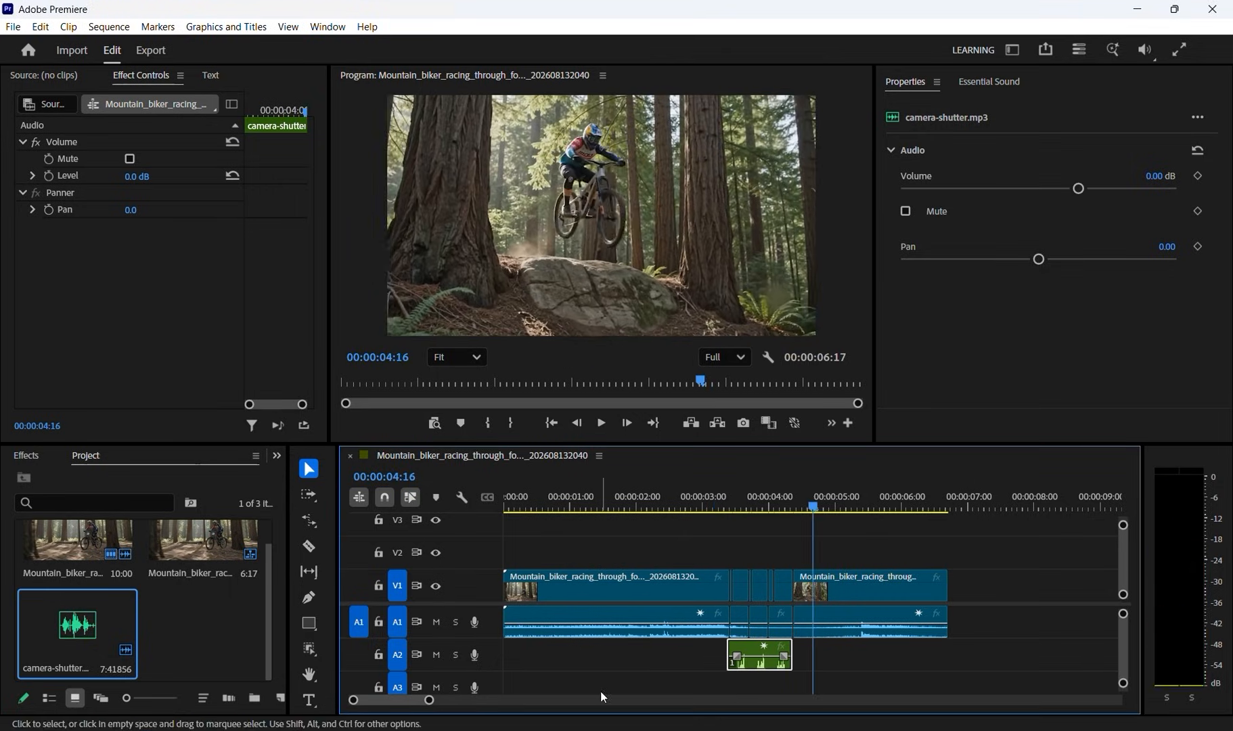
left_click(721, 502)
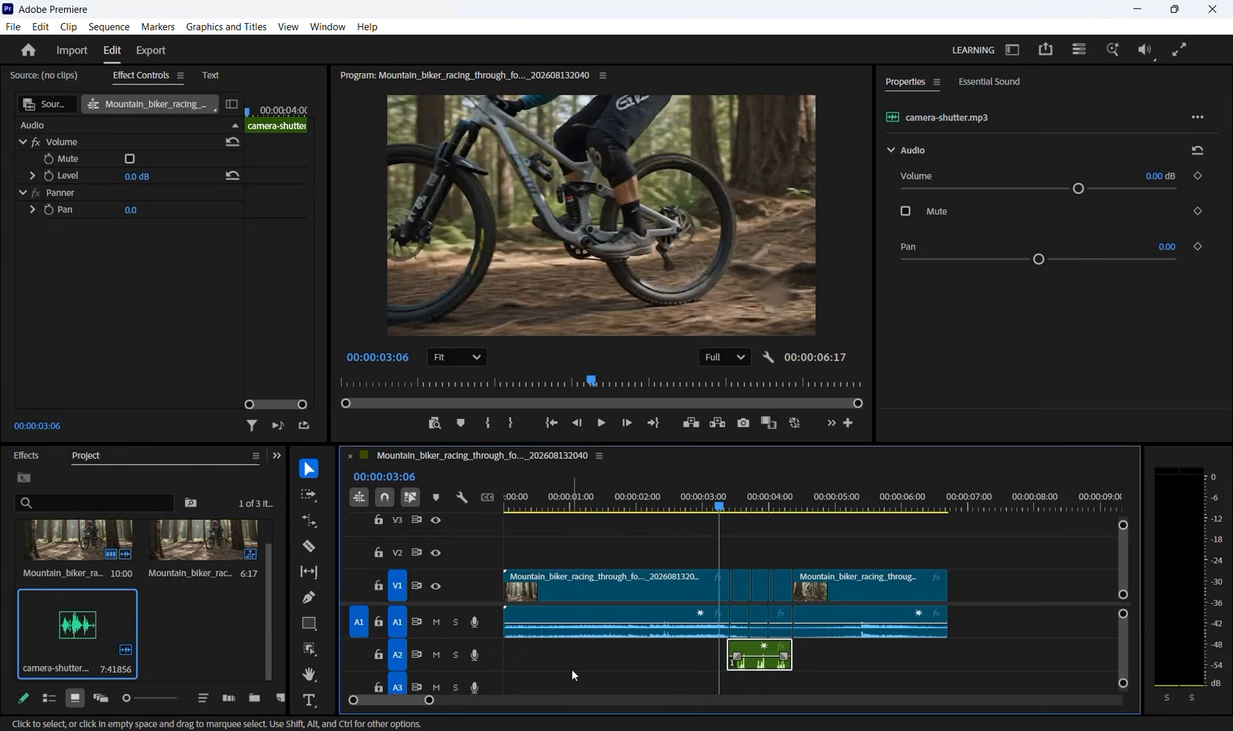
key("space")
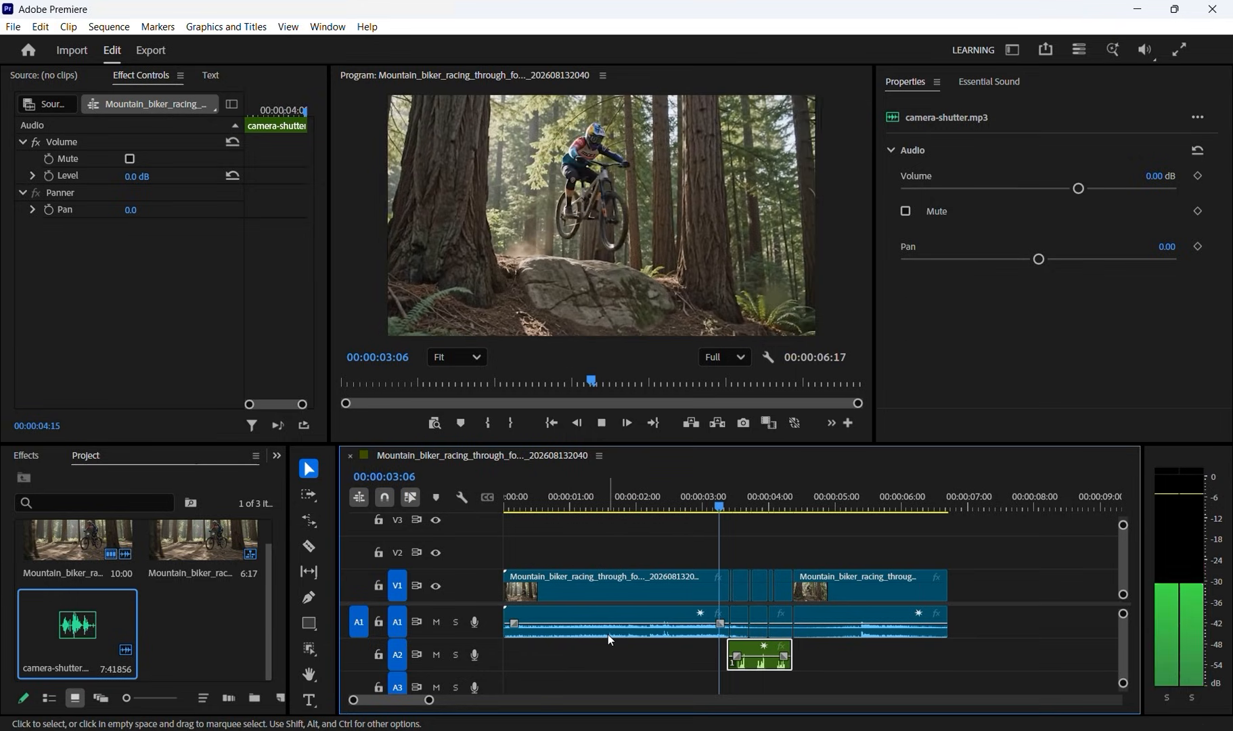
key("space")
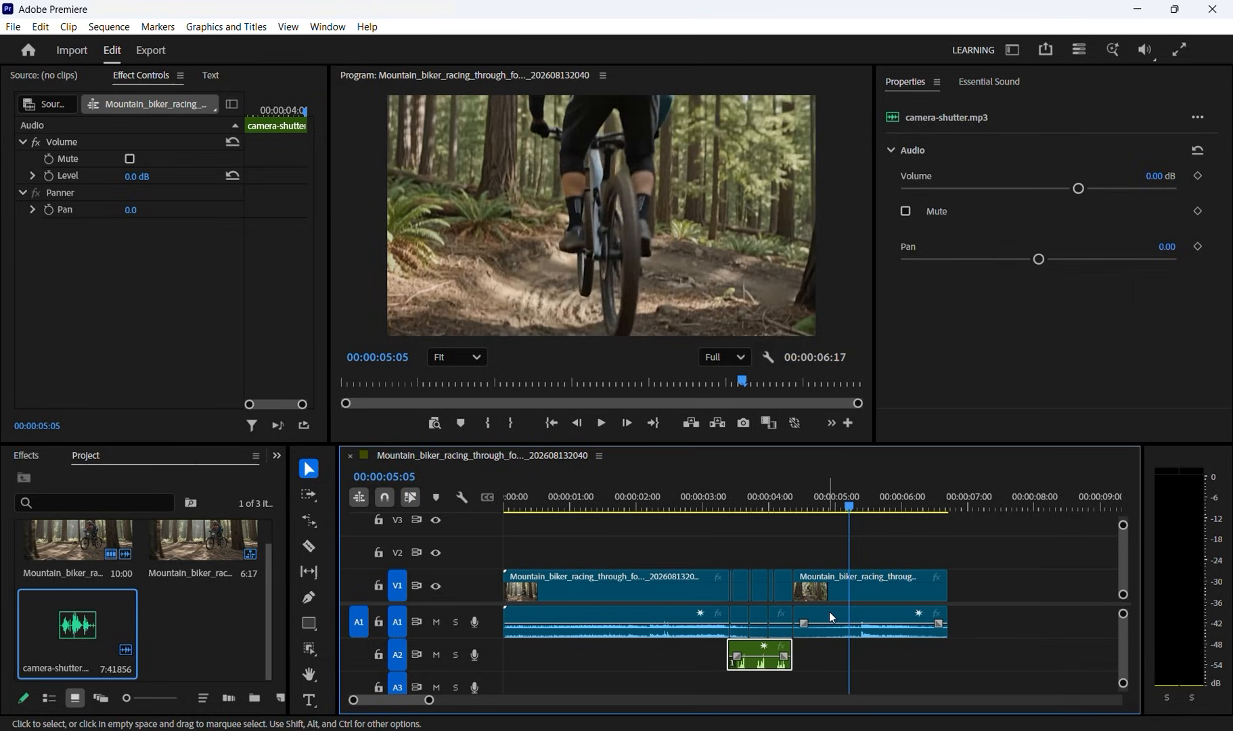
Step: Split the last clip at 00:00:04:11 and move the portion after the cut 2 frames later to leave a gap
left_click(733, 502)
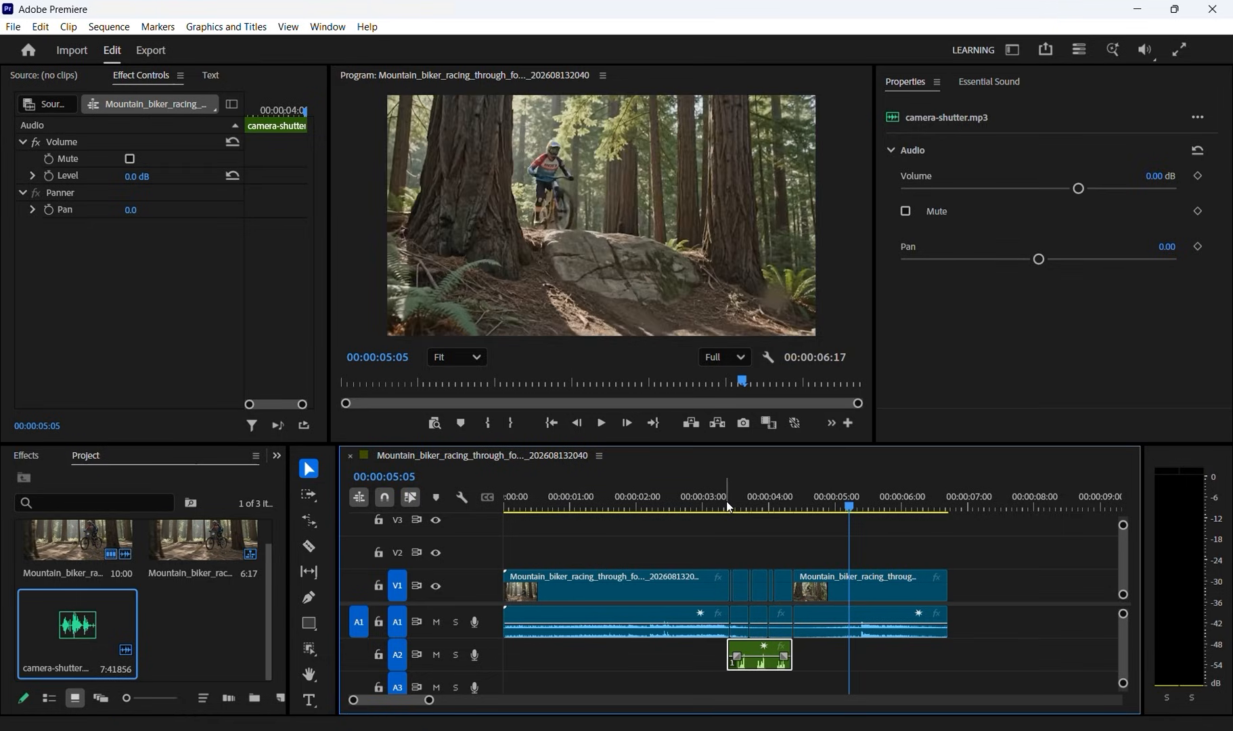
left_click_drag(737, 498, 799, 507)
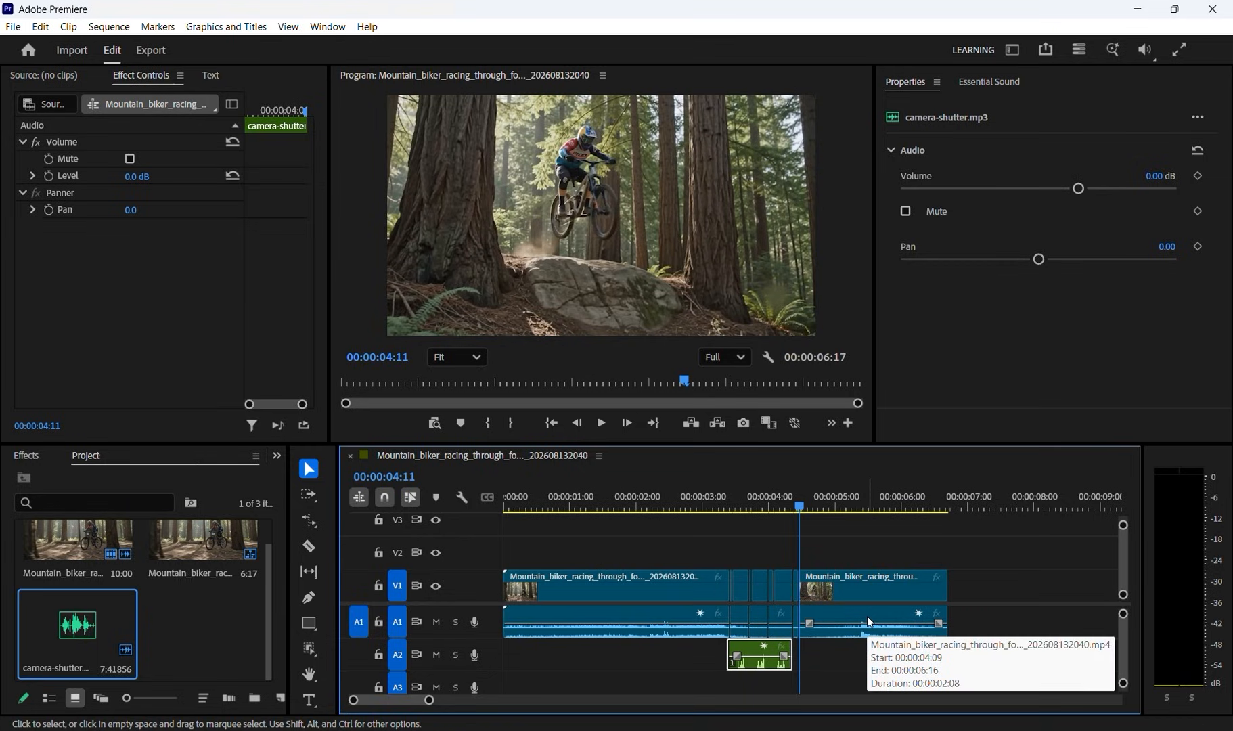
left_click_drag(428, 700, 378, 701)
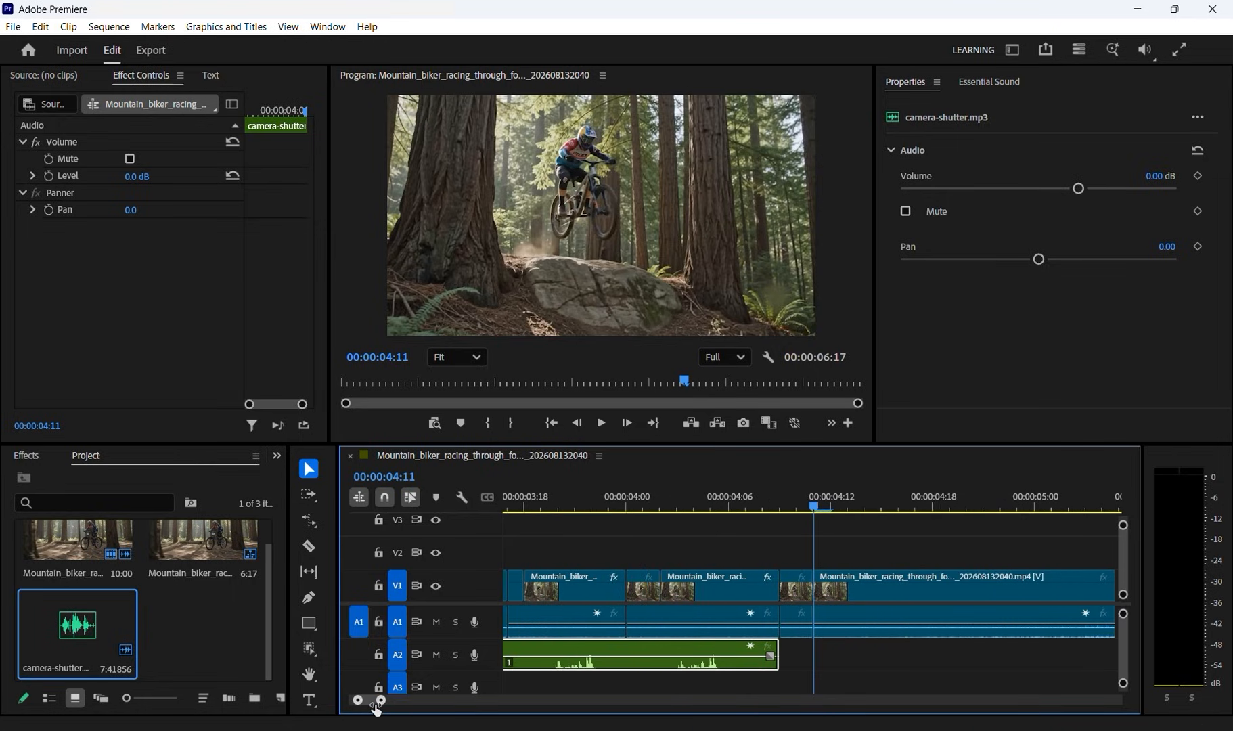
mouse_move(812, 502)
left_mouse_down()
mouse_move(798, 503)
mouse_move(807, 499)
left_mouse_up()
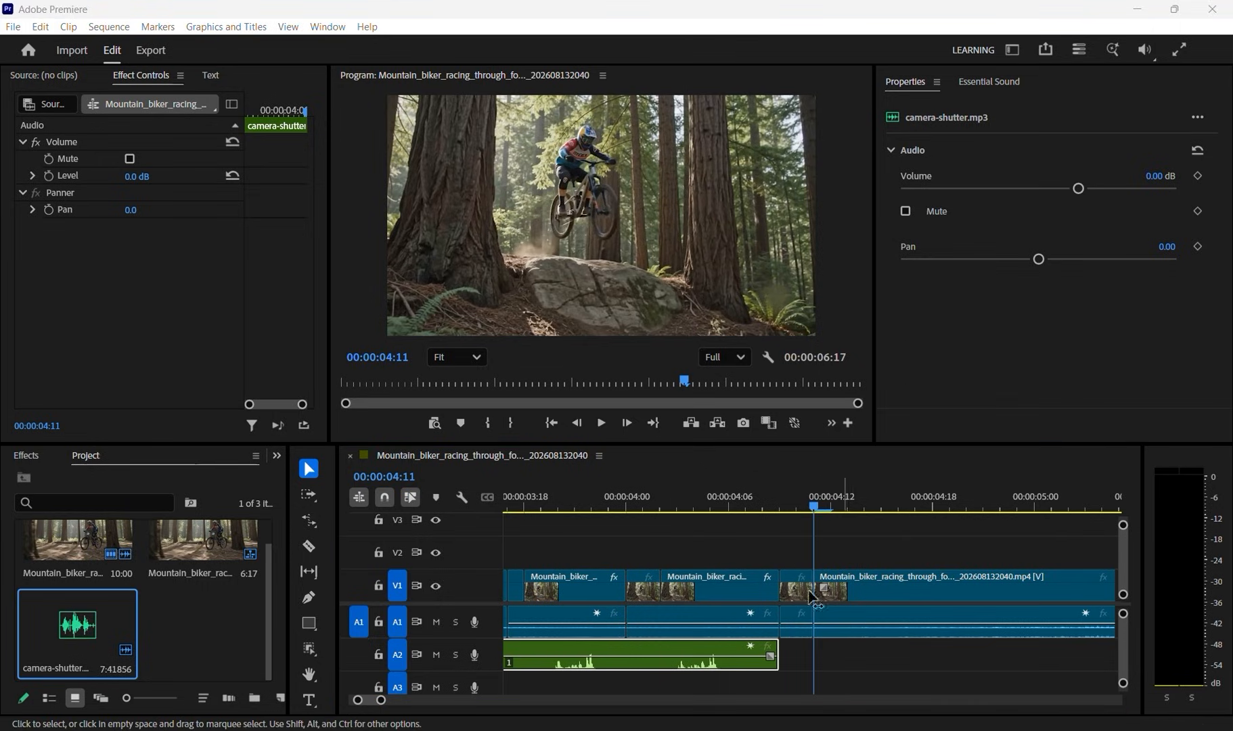
left_click(883, 588)
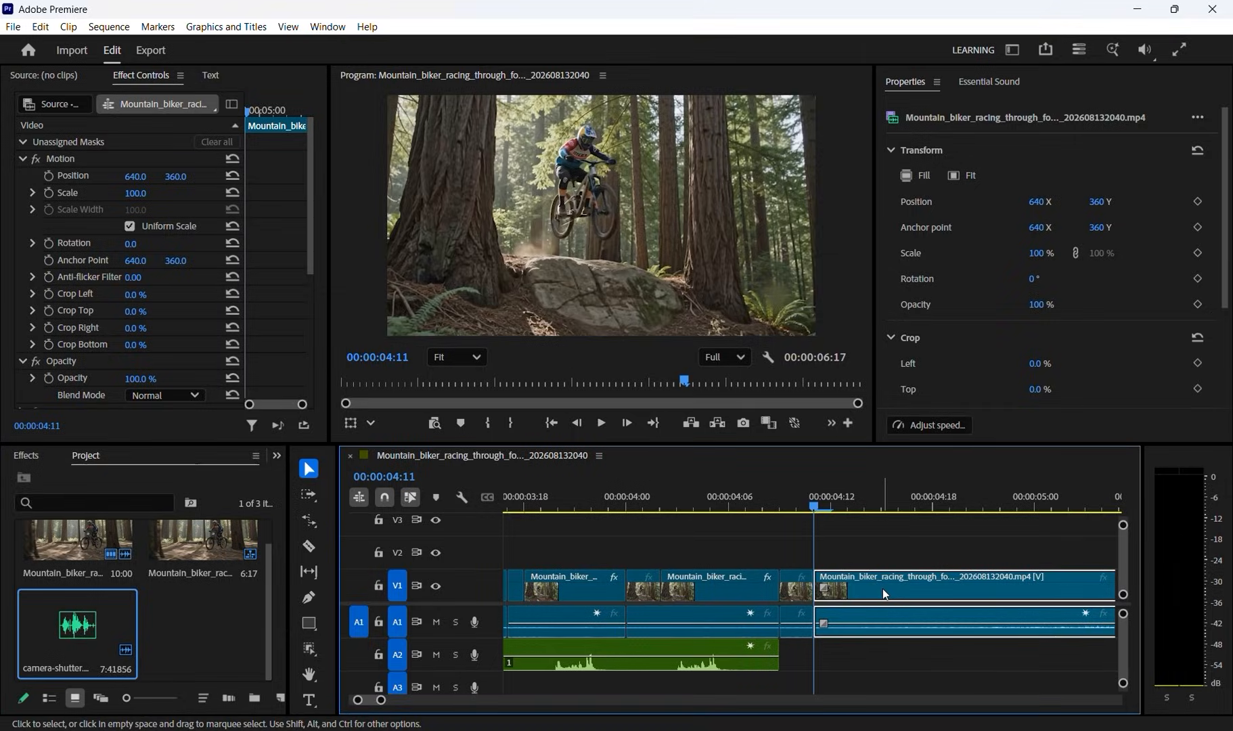
left_click_drag(882, 588, 922, 588)
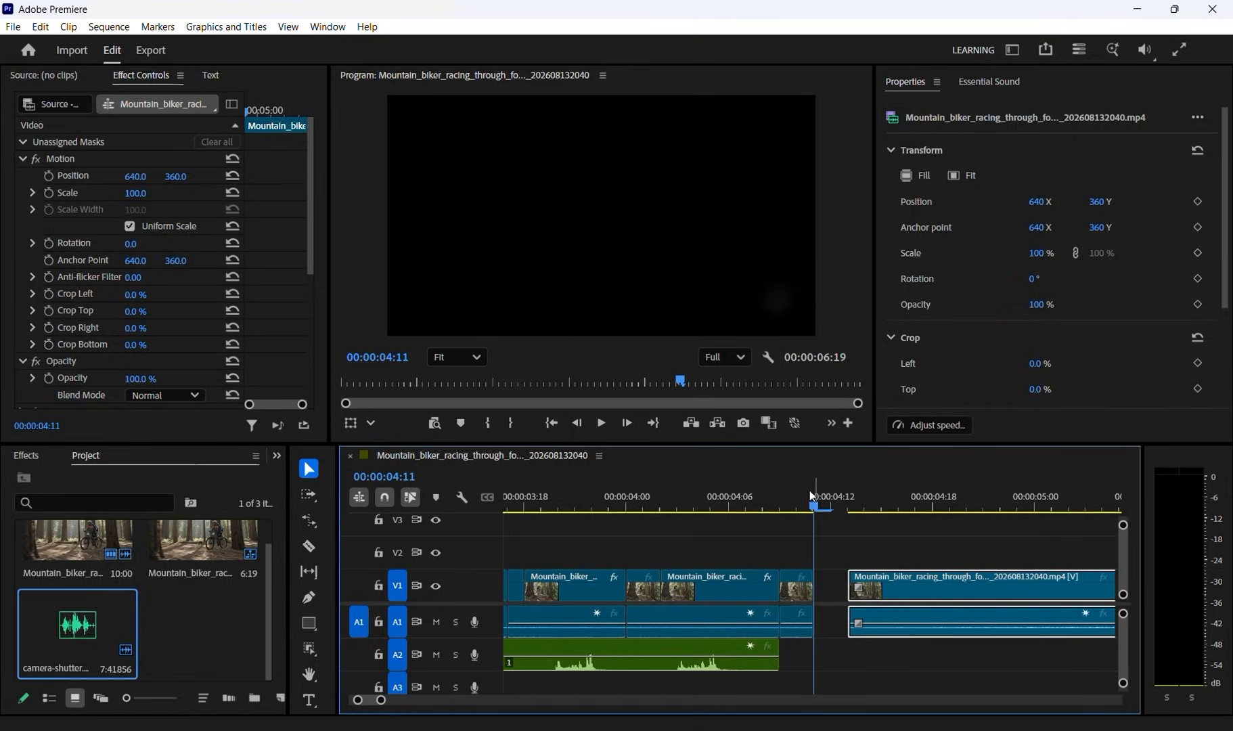
Step: Export the frame at 00:00:04:10 as a JPEG still named Frame 1, keeping its import into the project
left_click_drag(804, 503, 805, 499)
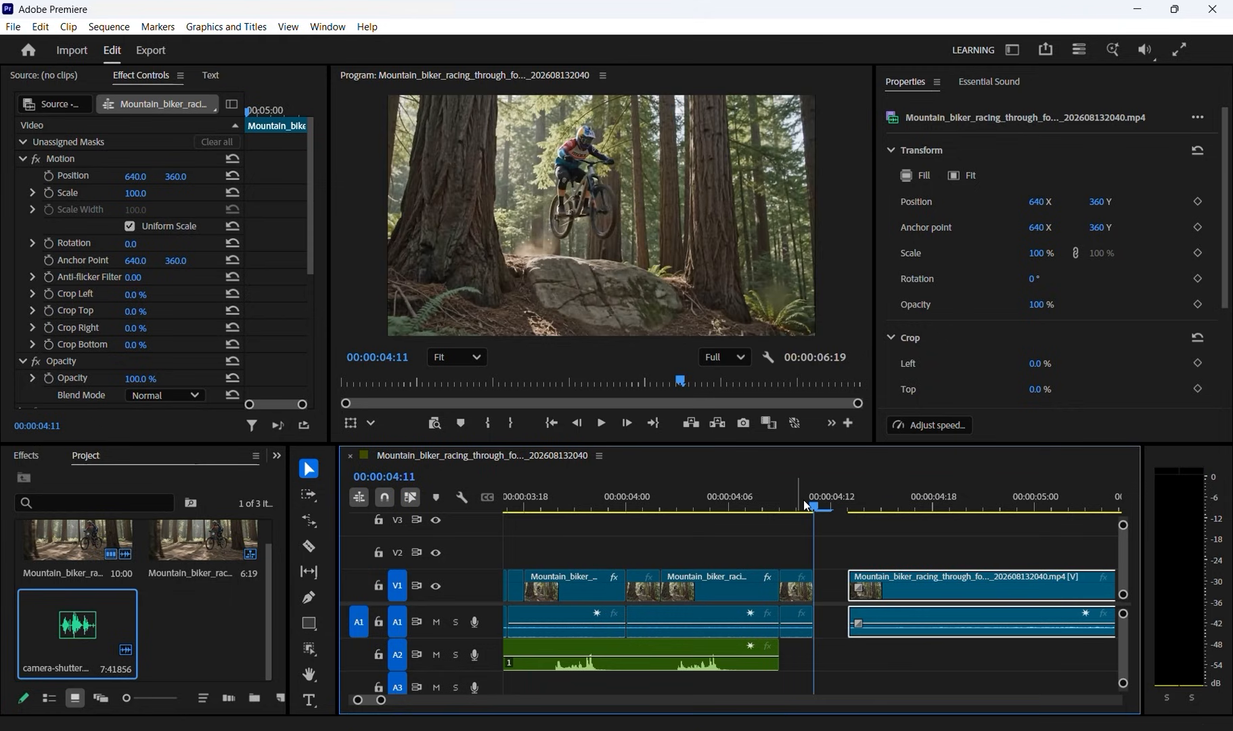
key("Left")
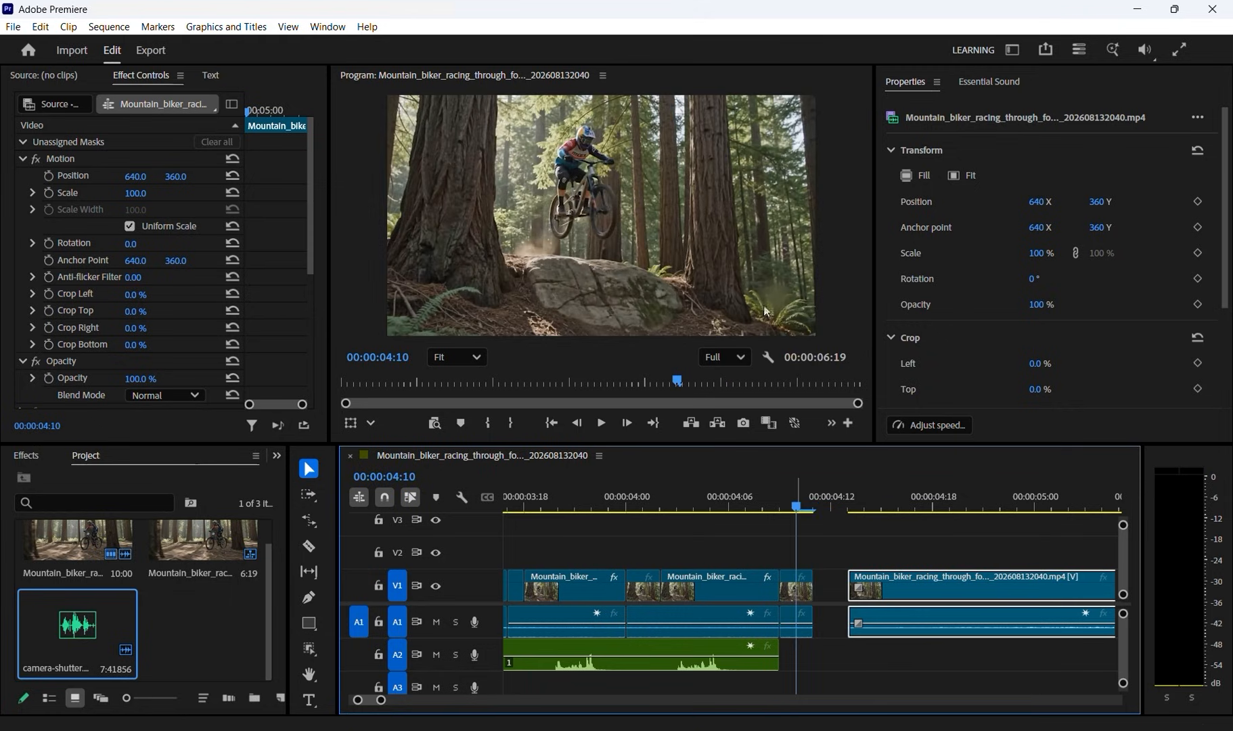
left_click(742, 425)
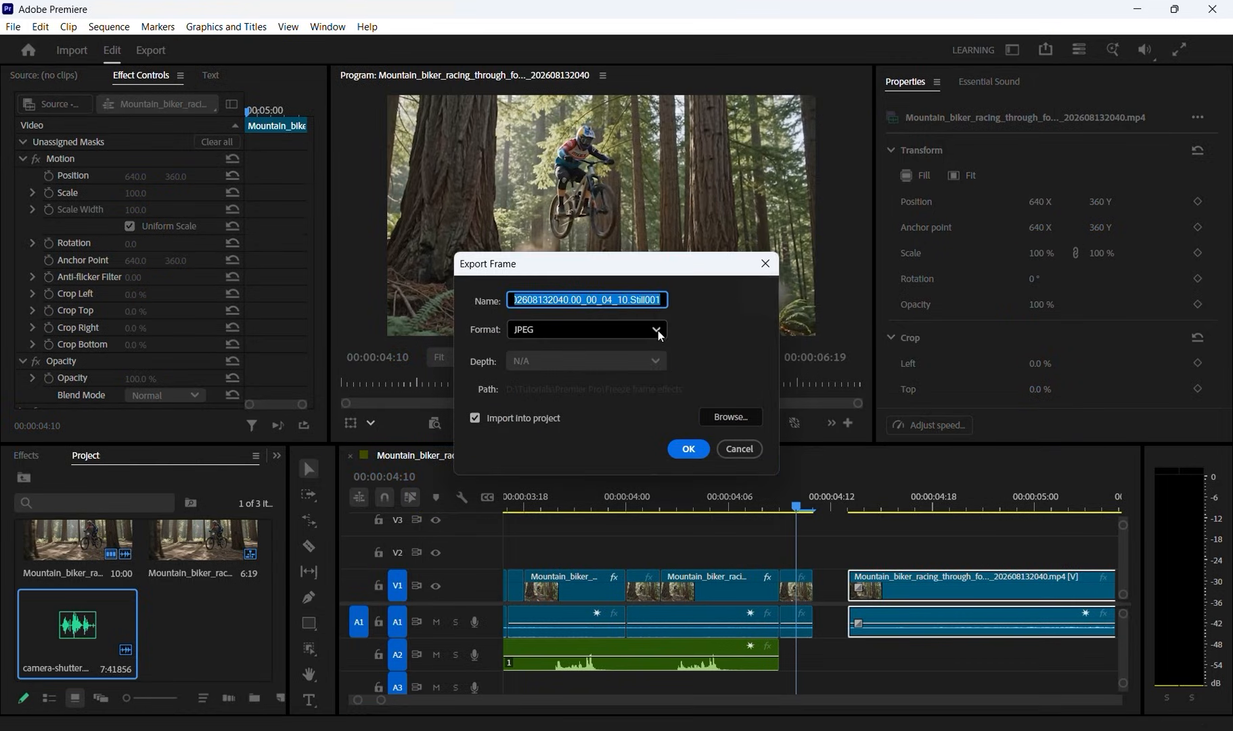
left_click(555, 334)
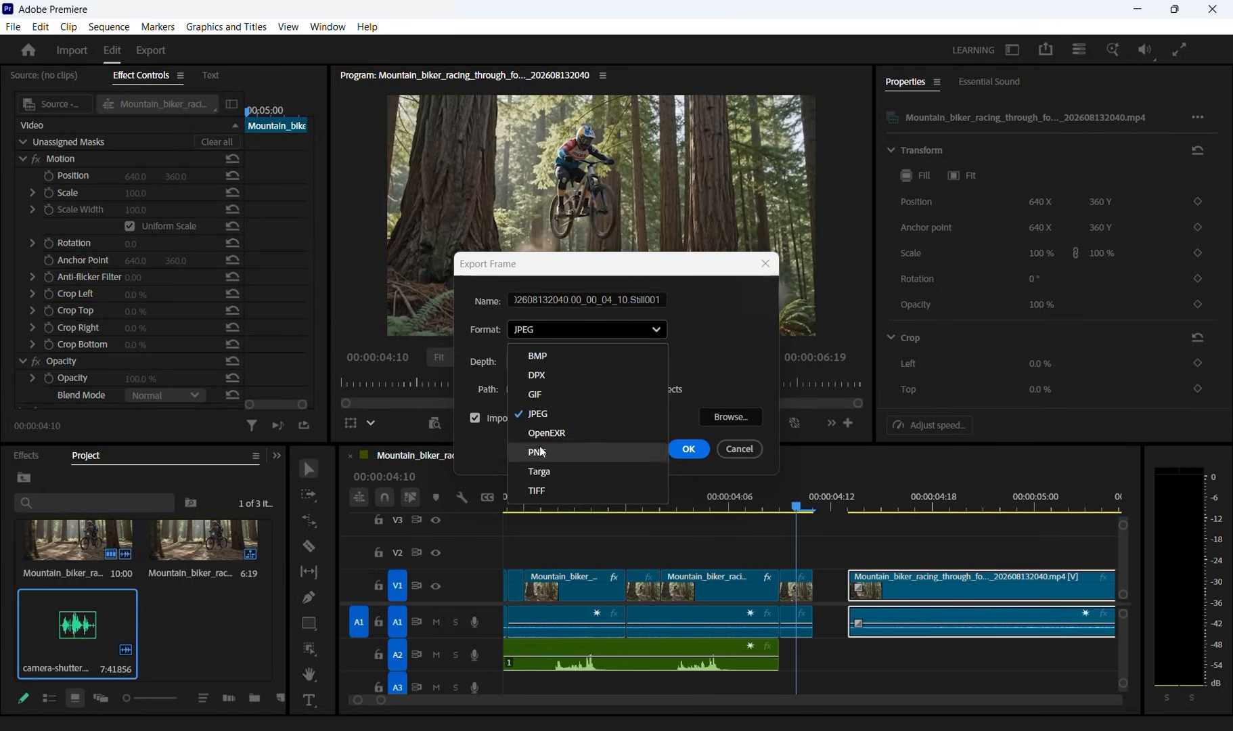
left_click(541, 413)
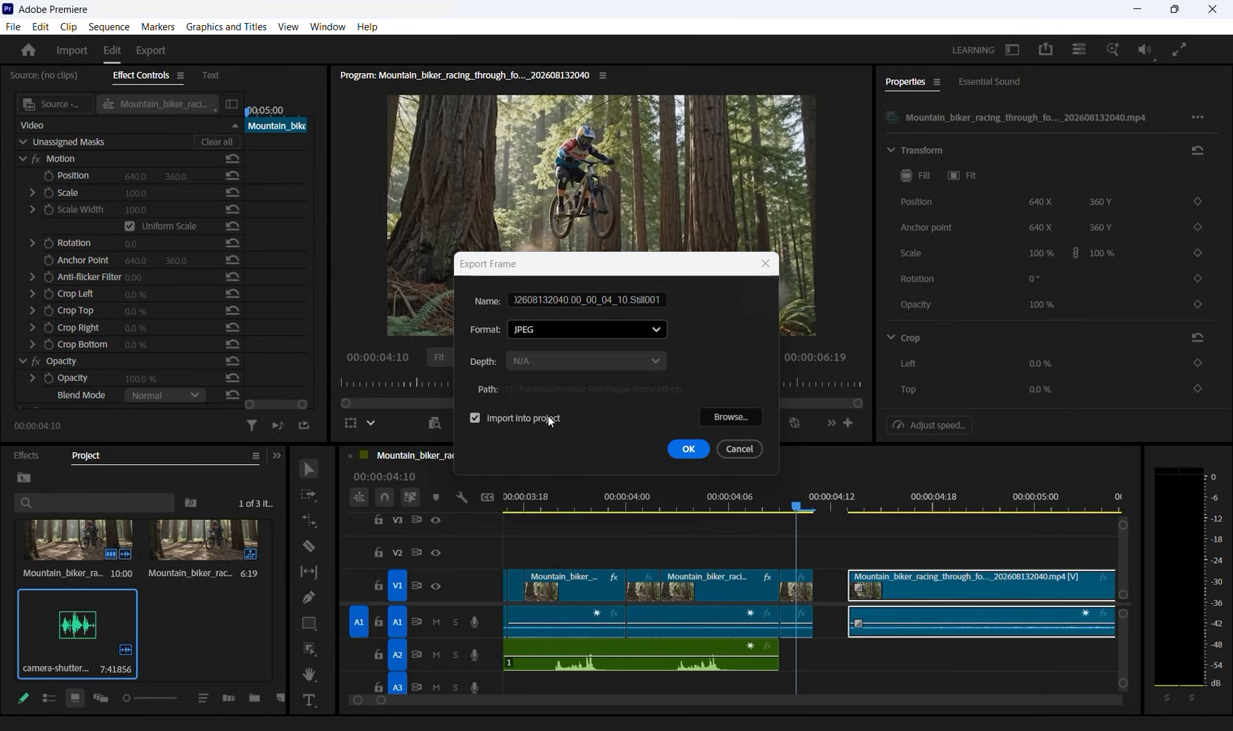
left_click(553, 304)
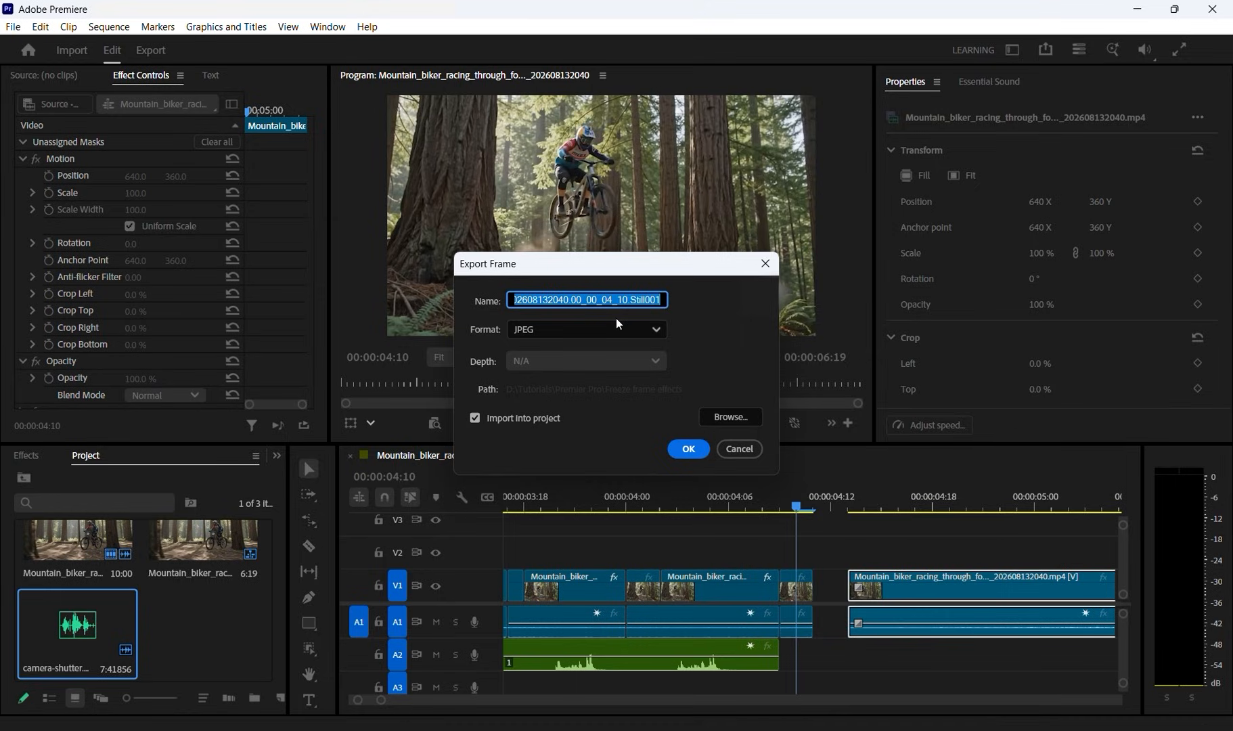
type("Frame 1")
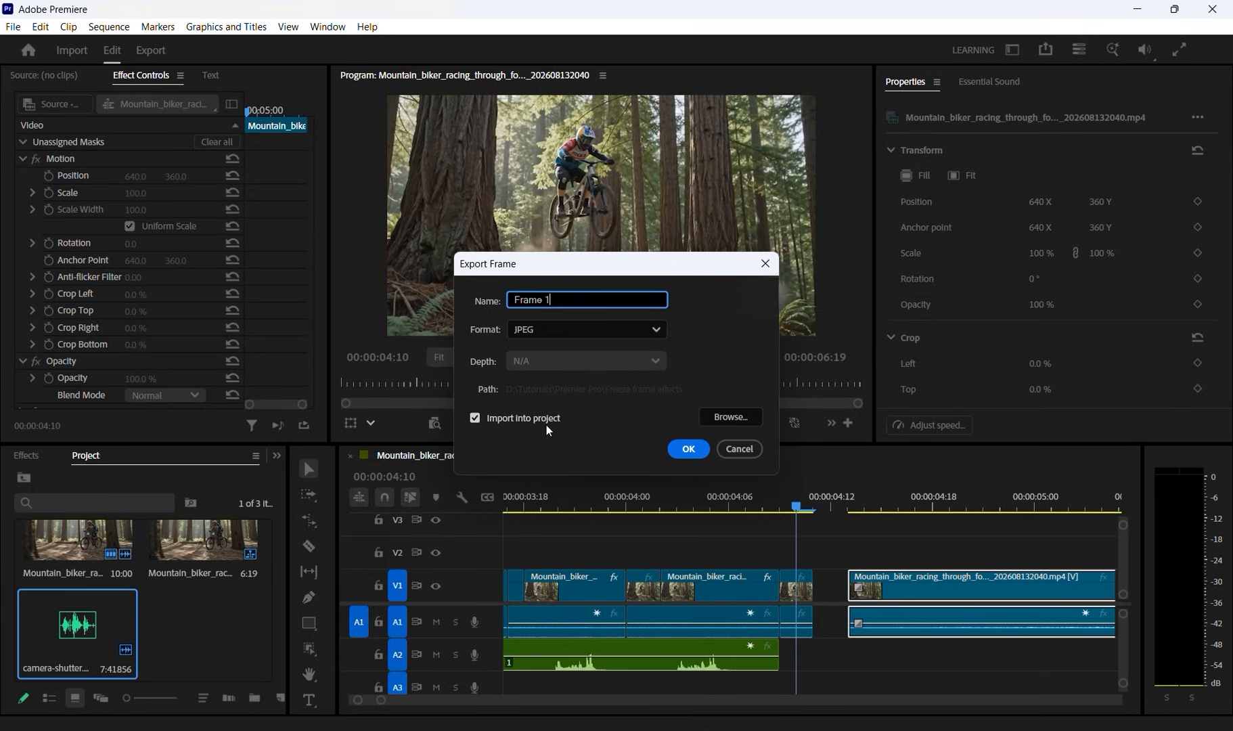
left_click(679, 451)
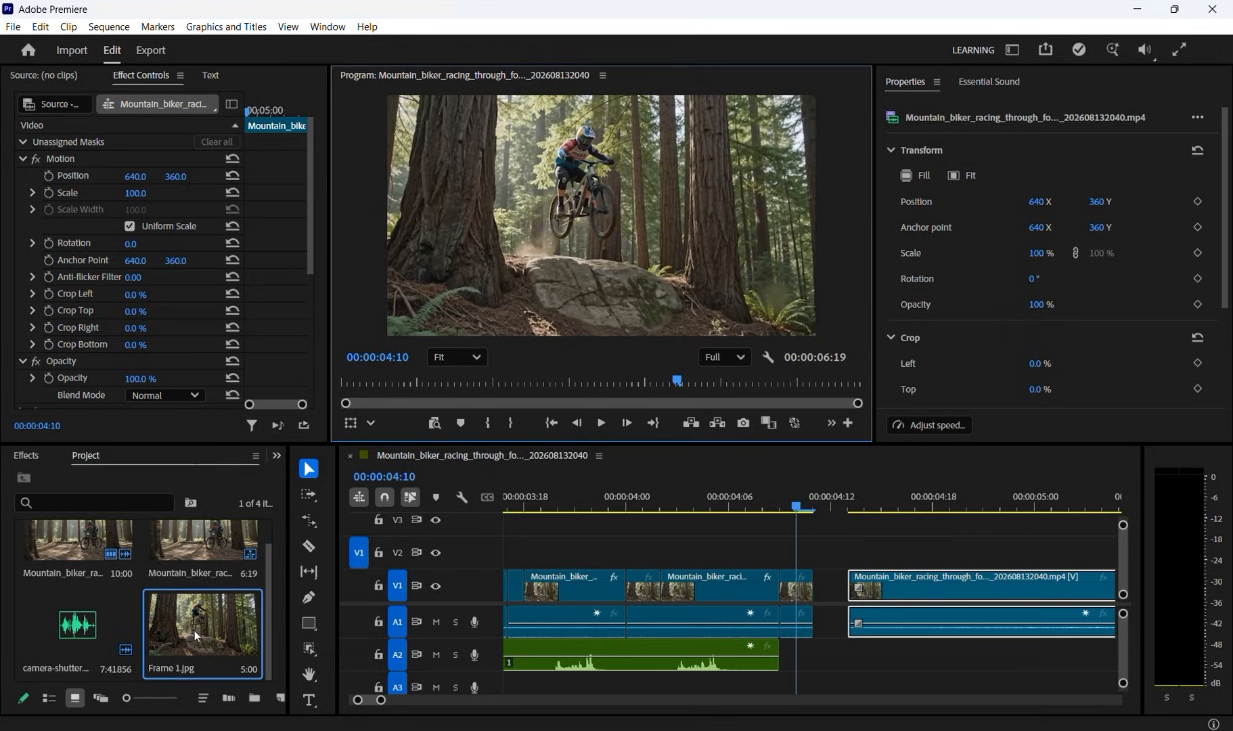
Step: Place Frame 1.jpg on V2 at 00:00:04:11 and trim its end to the start of the last clip
left_click_drag(195, 629, 812, 549)
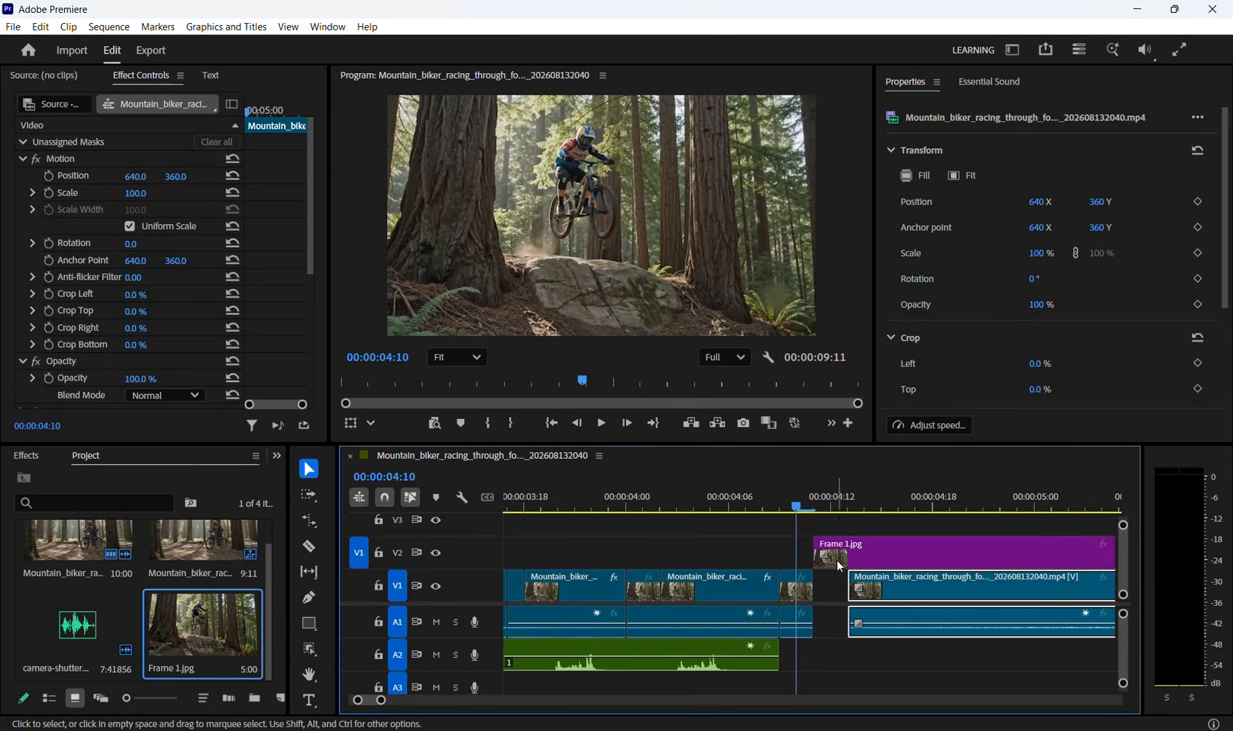
left_click(306, 548)
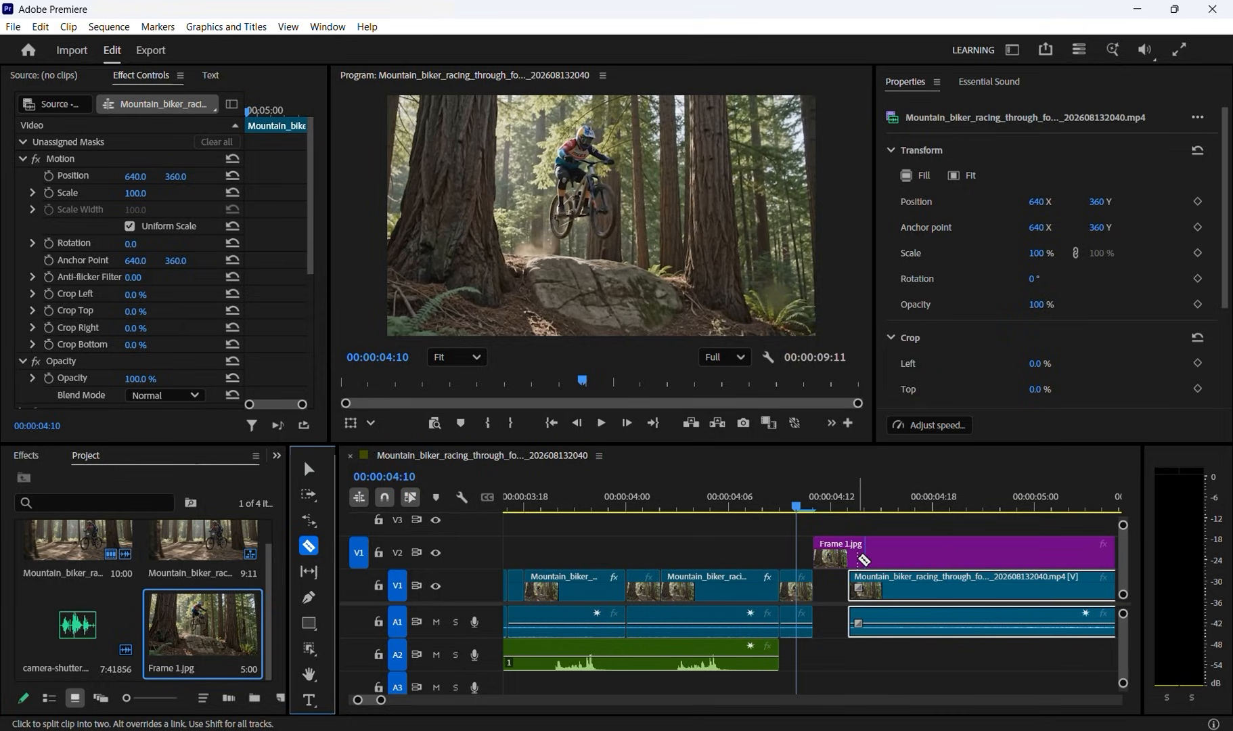
key("v")
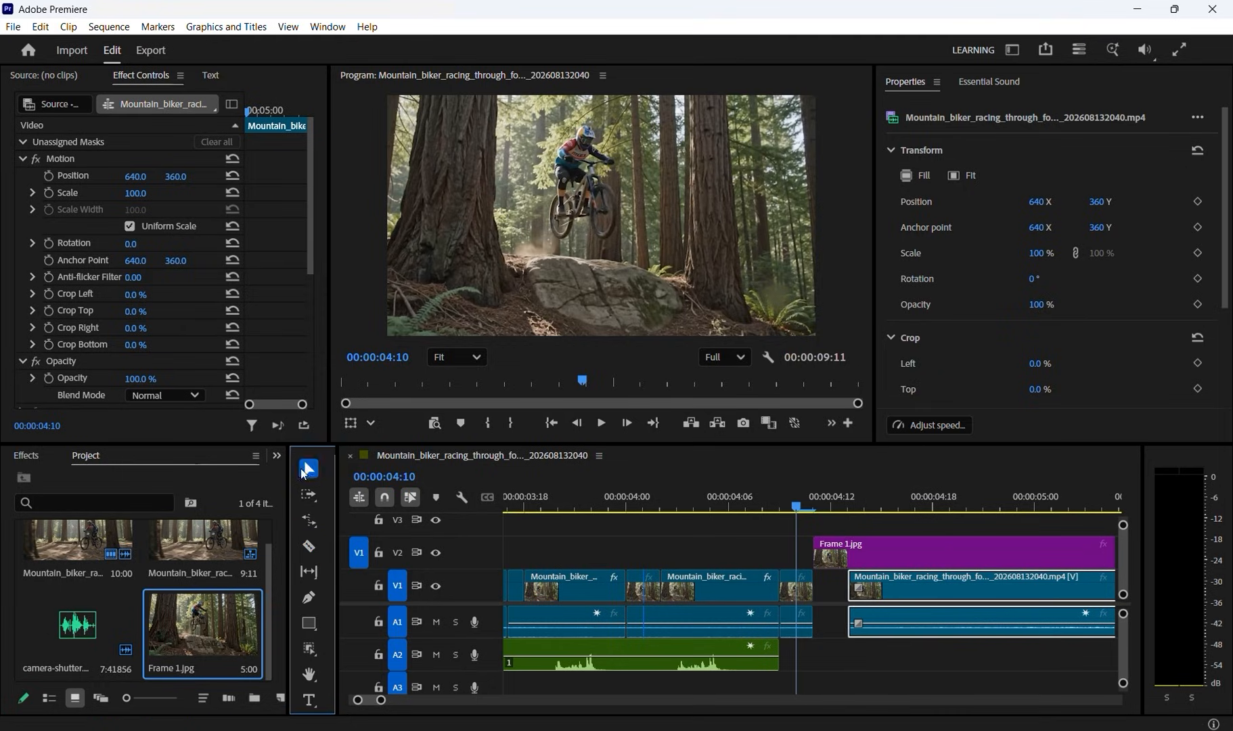
left_click_drag(381, 700, 438, 706)
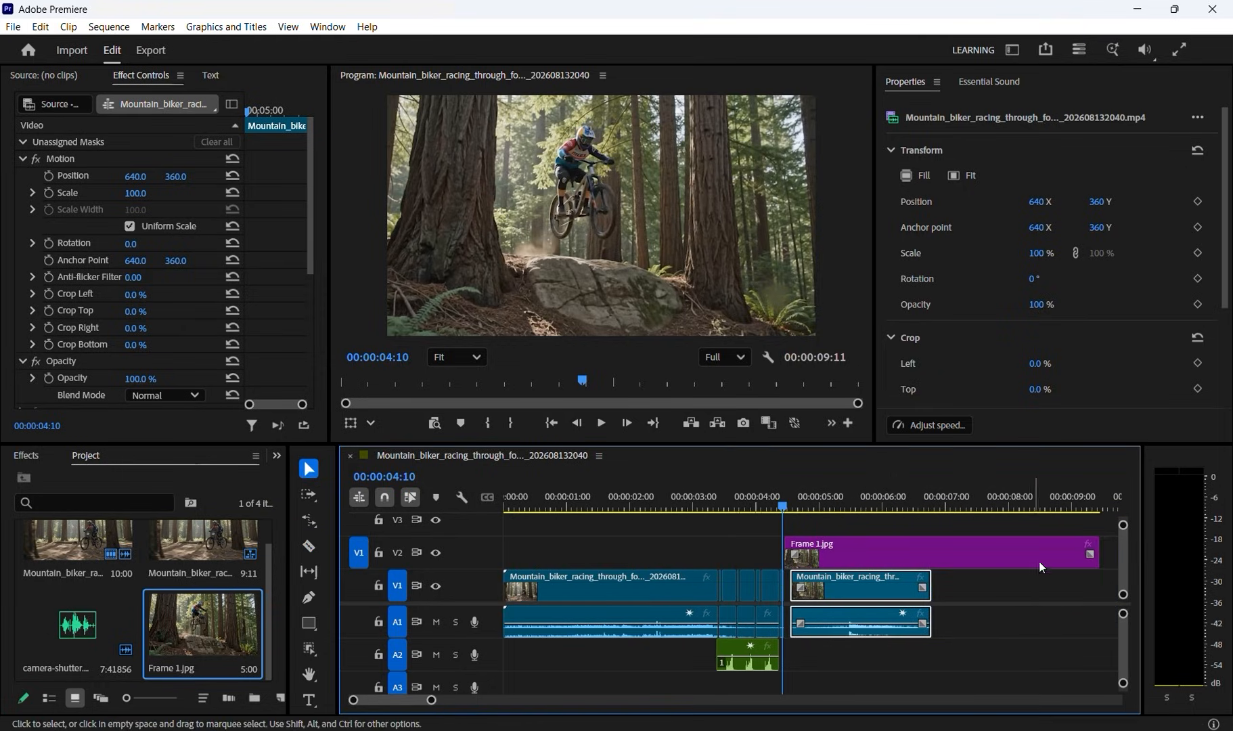
left_click_drag(1091, 552, 787, 553)
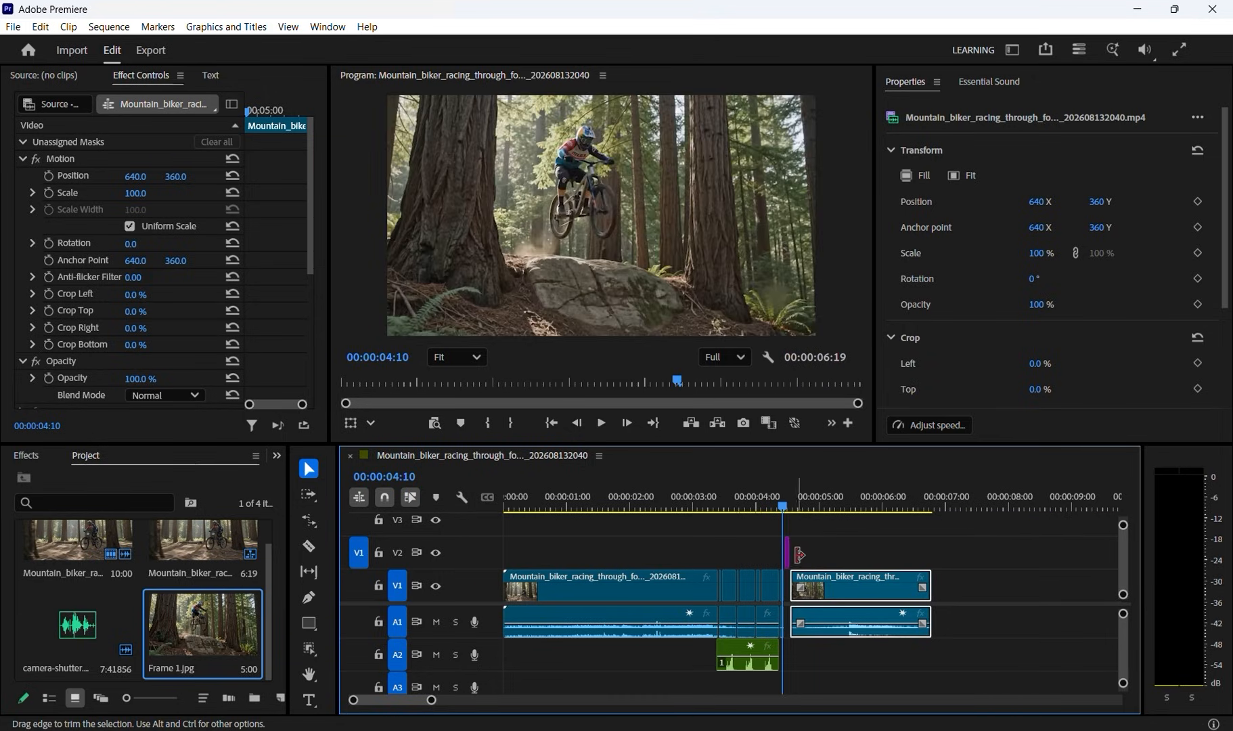
key("ctrl+z")
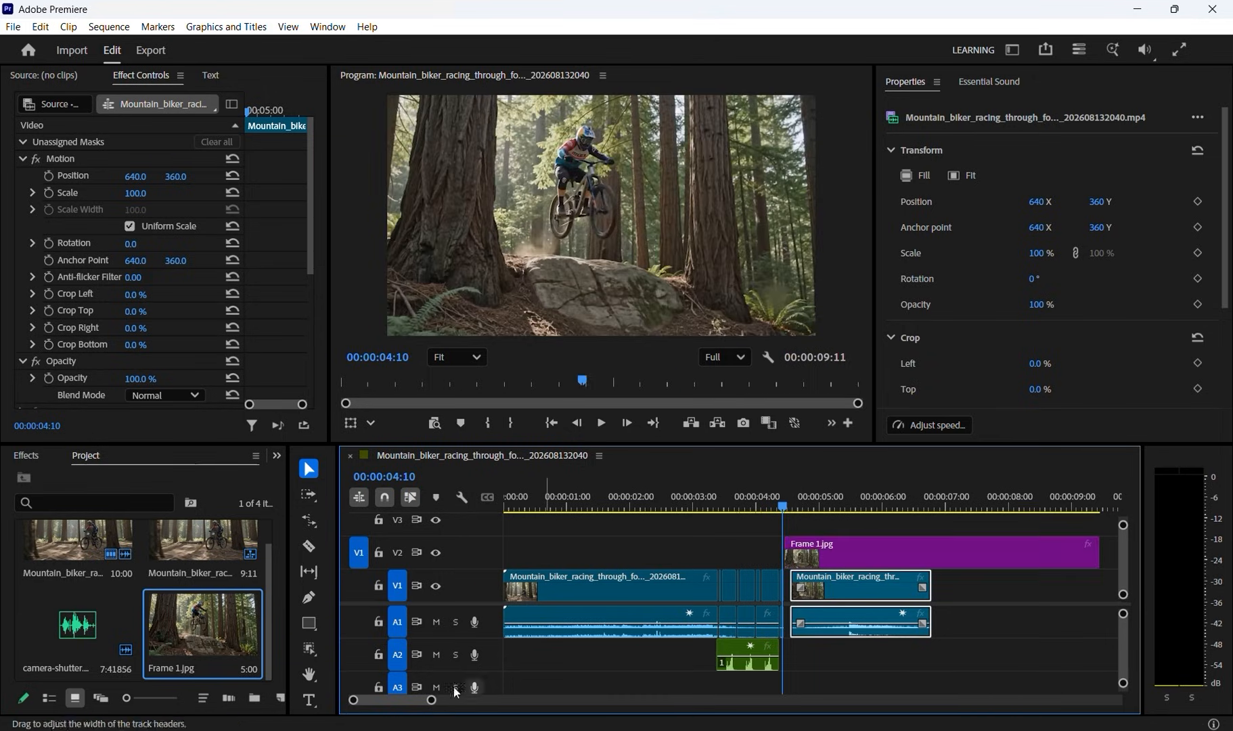
mouse_move(429, 703)
left_mouse_down()
mouse_move(396, 701)
mouse_move(440, 701)
left_mouse_up()
left_click_drag(1008, 555, 740, 549)
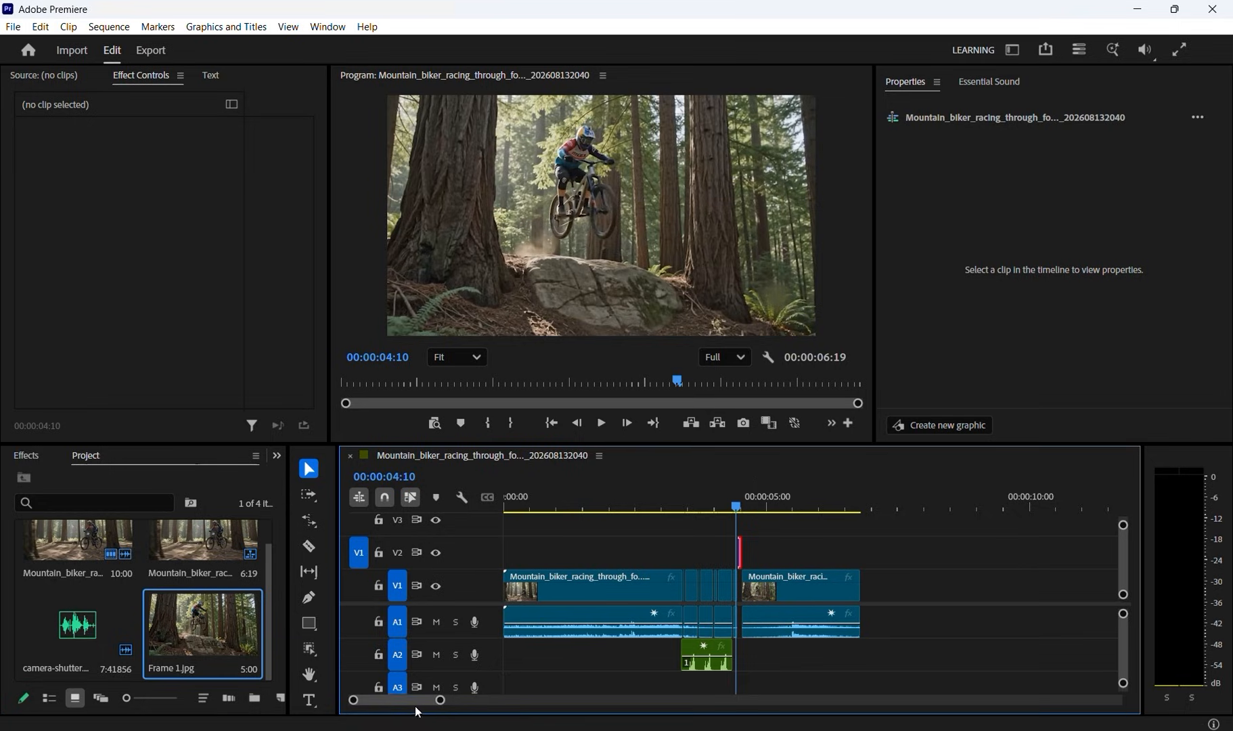
left_click_drag(438, 701, 332, 680)
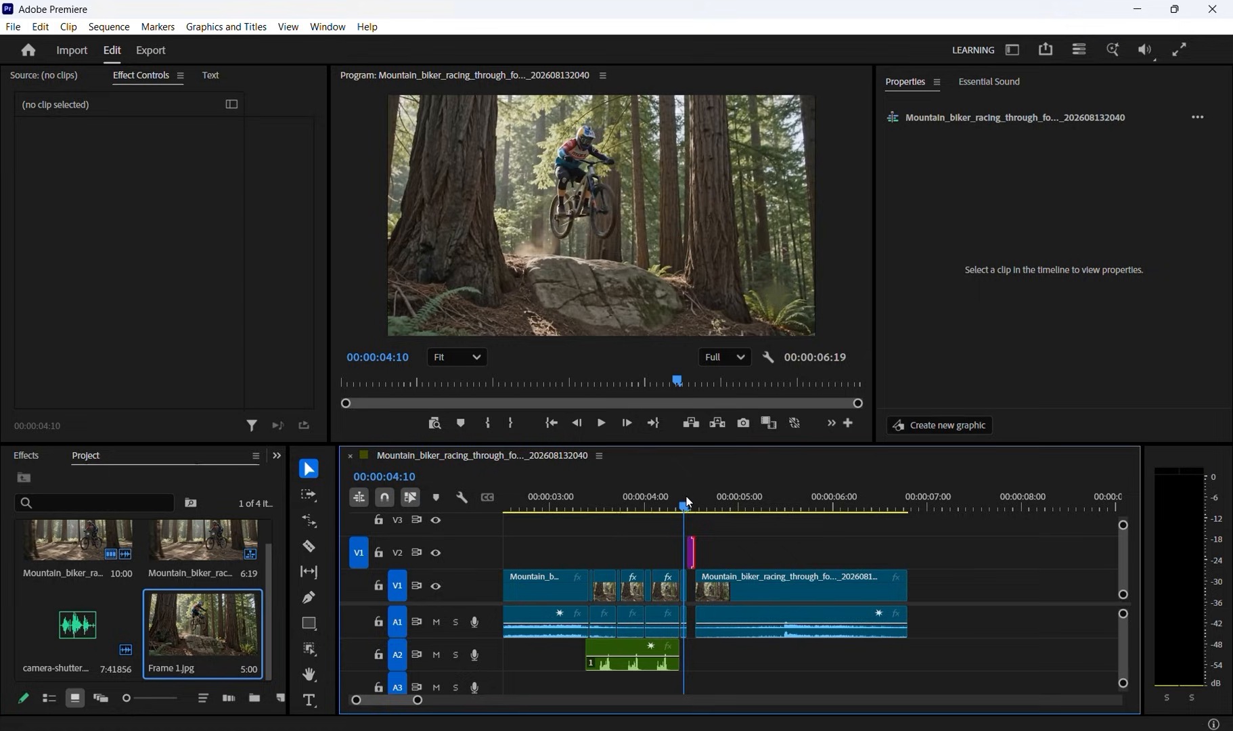
left_click_drag(686, 497, 693, 495)
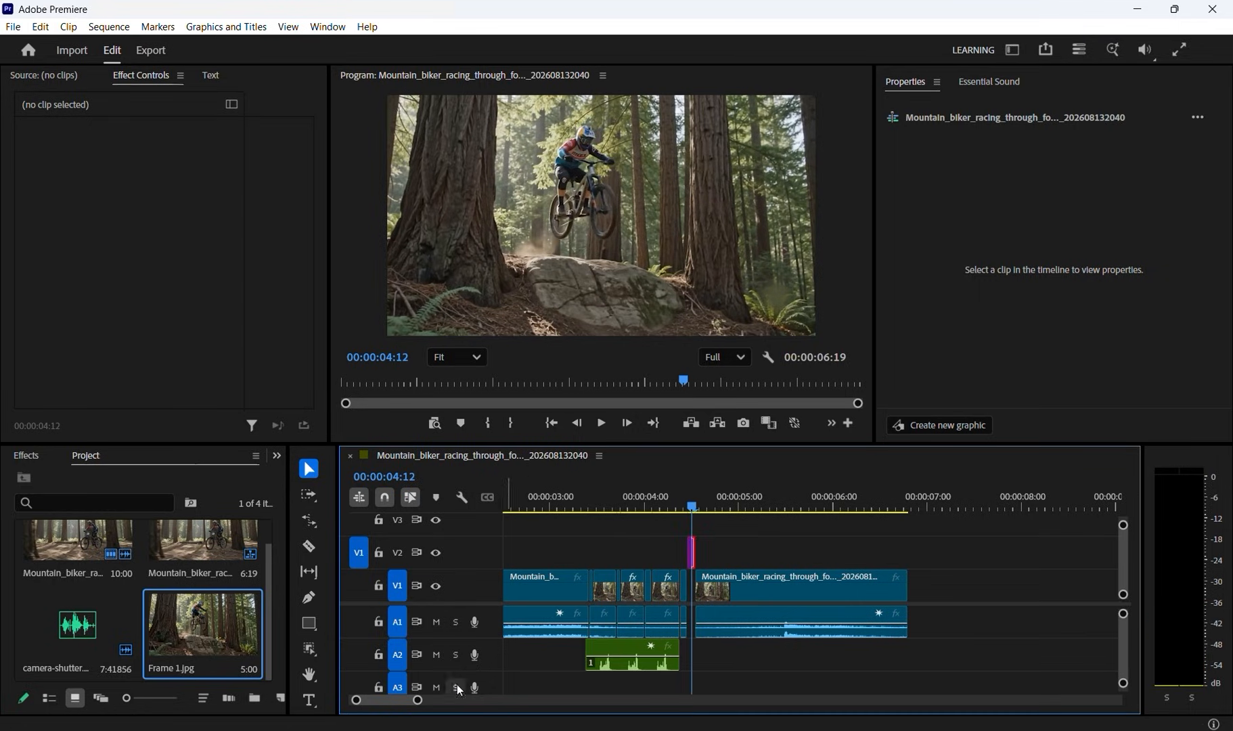
Step: Move the last clip 7 frames later and extend Frame 1.jpg on V2 to span the wider gap
left_click_drag(751, 584, 802, 583)
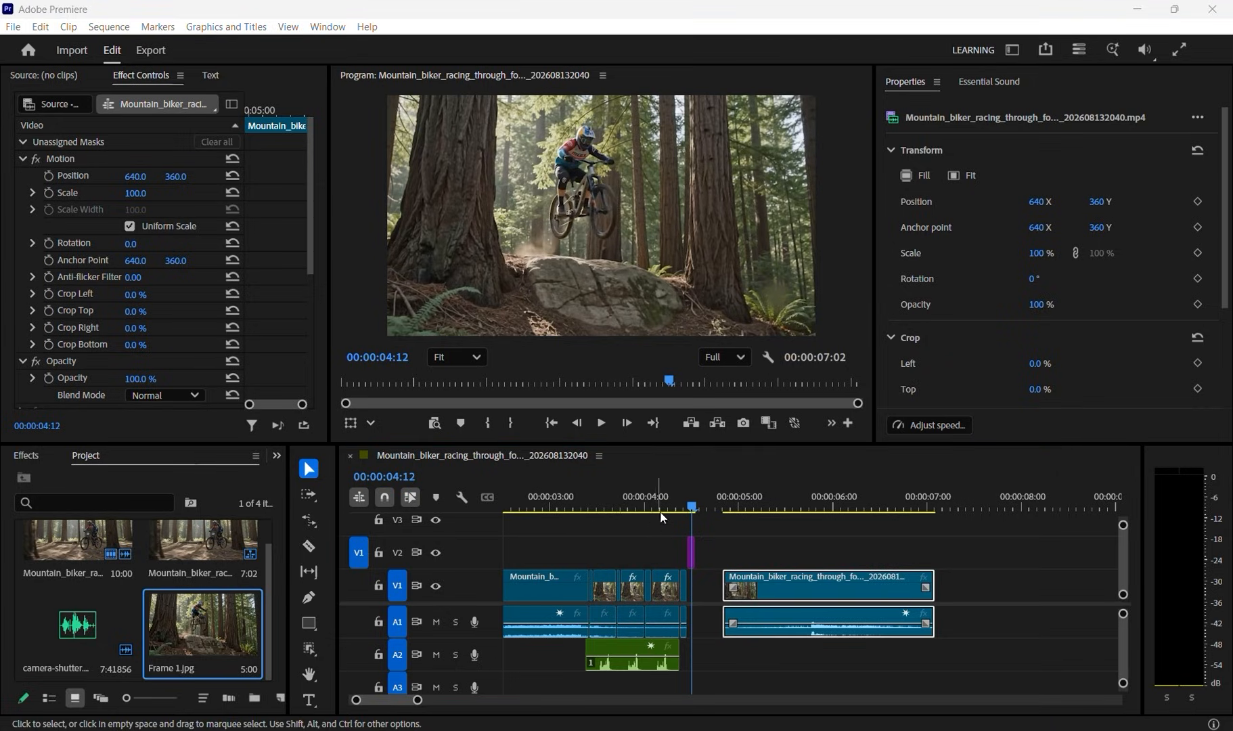
left_click(694, 559)
left_click_drag(694, 556, 725, 555)
left_click_drag(724, 555, 722, 555)
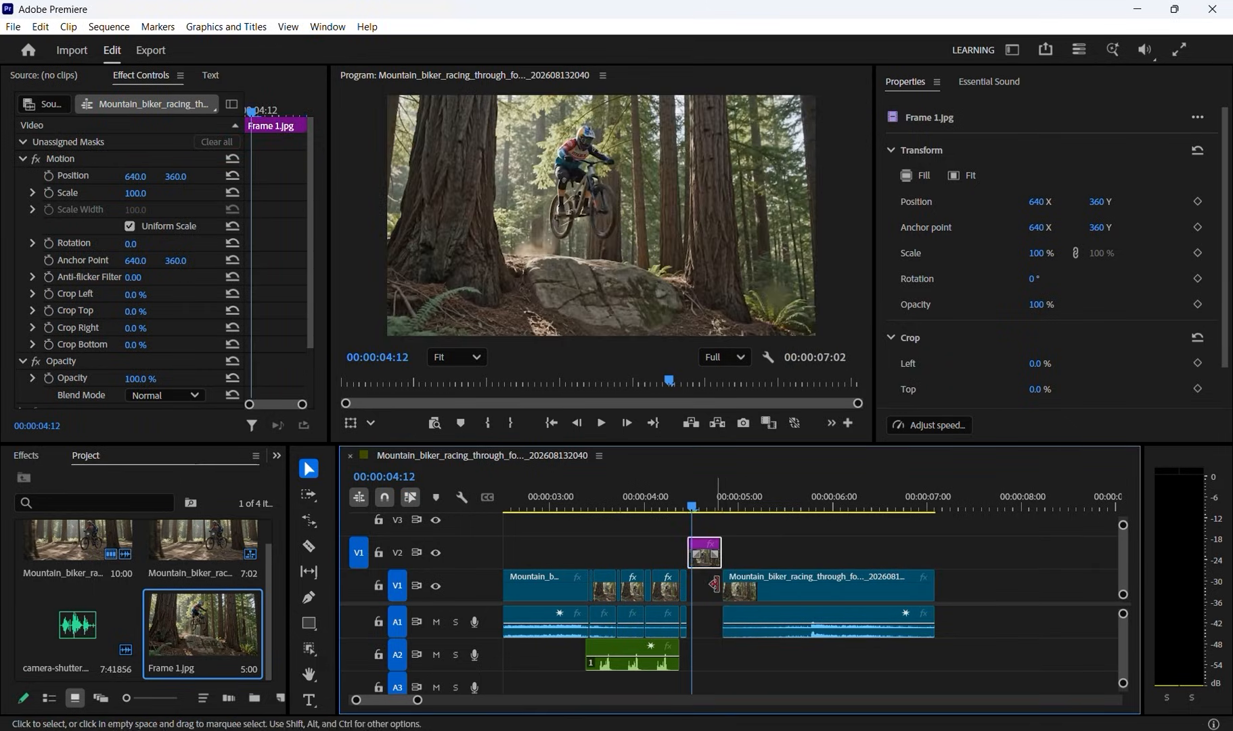
Step: Play the section with the Frame 1.jpg still from 00:00:04:04 and again from 00:00:04:09
left_click_drag(689, 506, 657, 500)
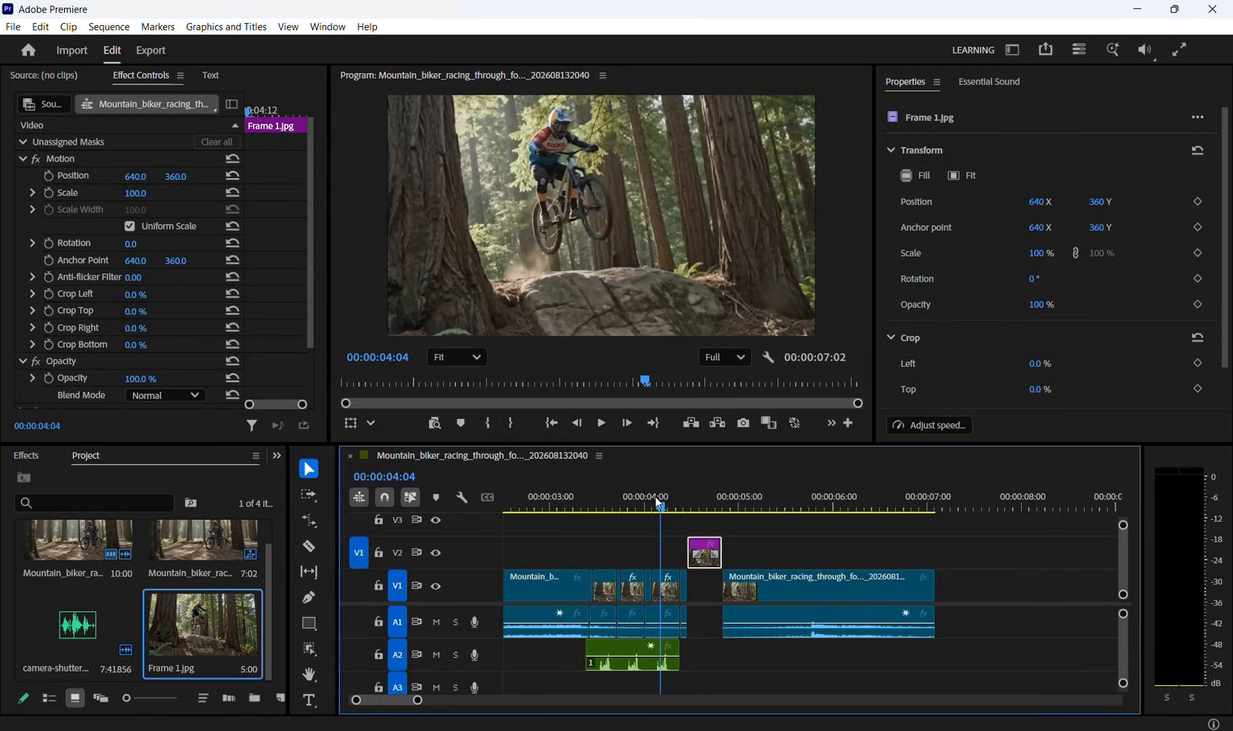
key("space")
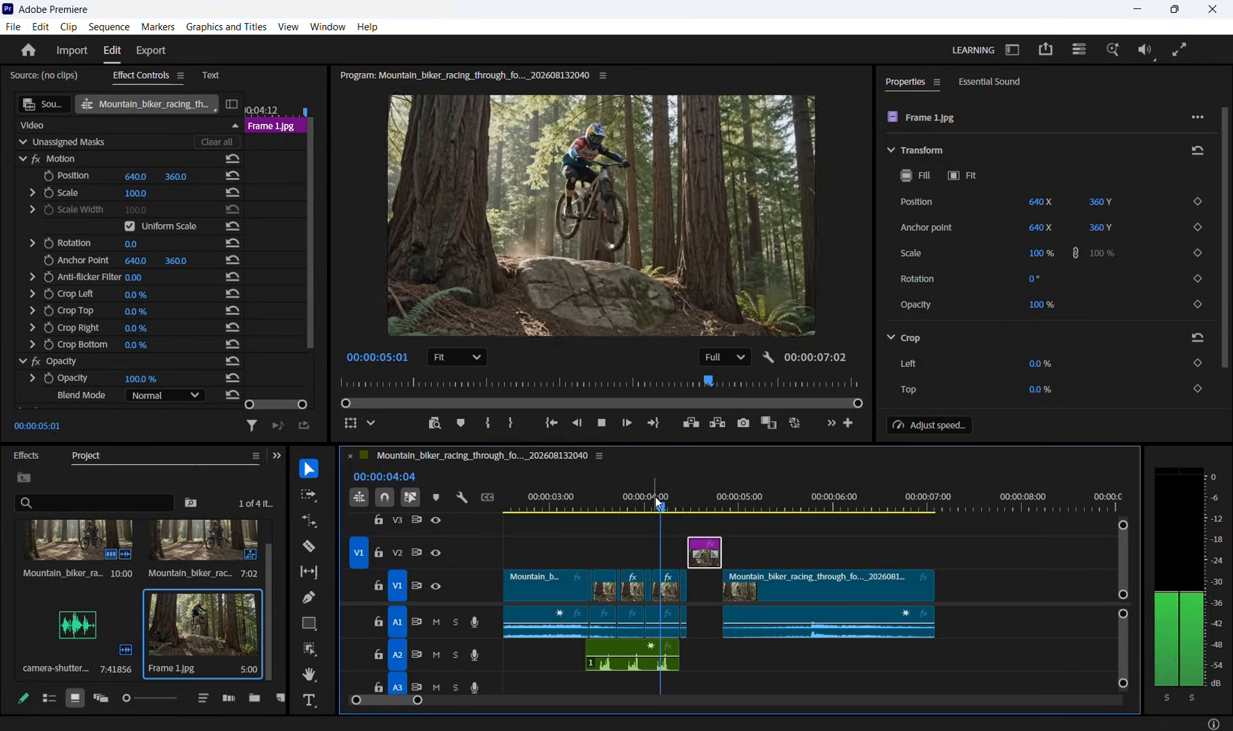
key("space")
left_click(680, 492)
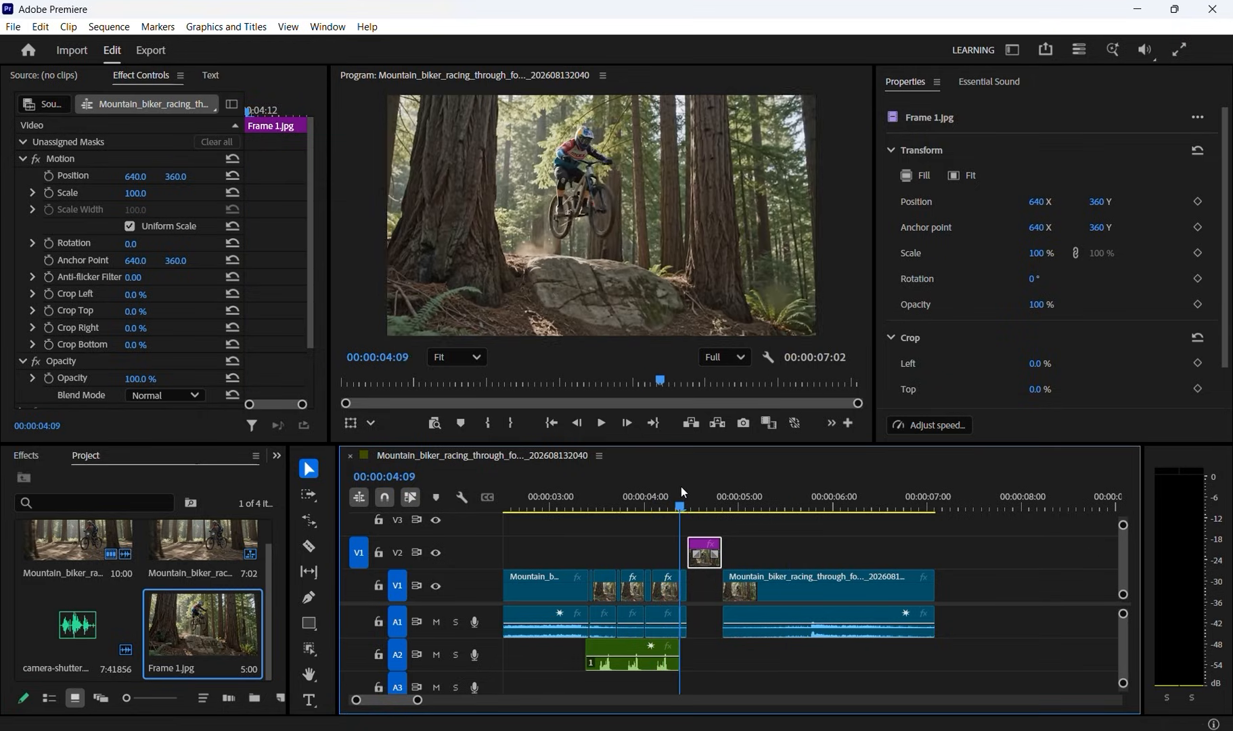
key("space")
key("space")
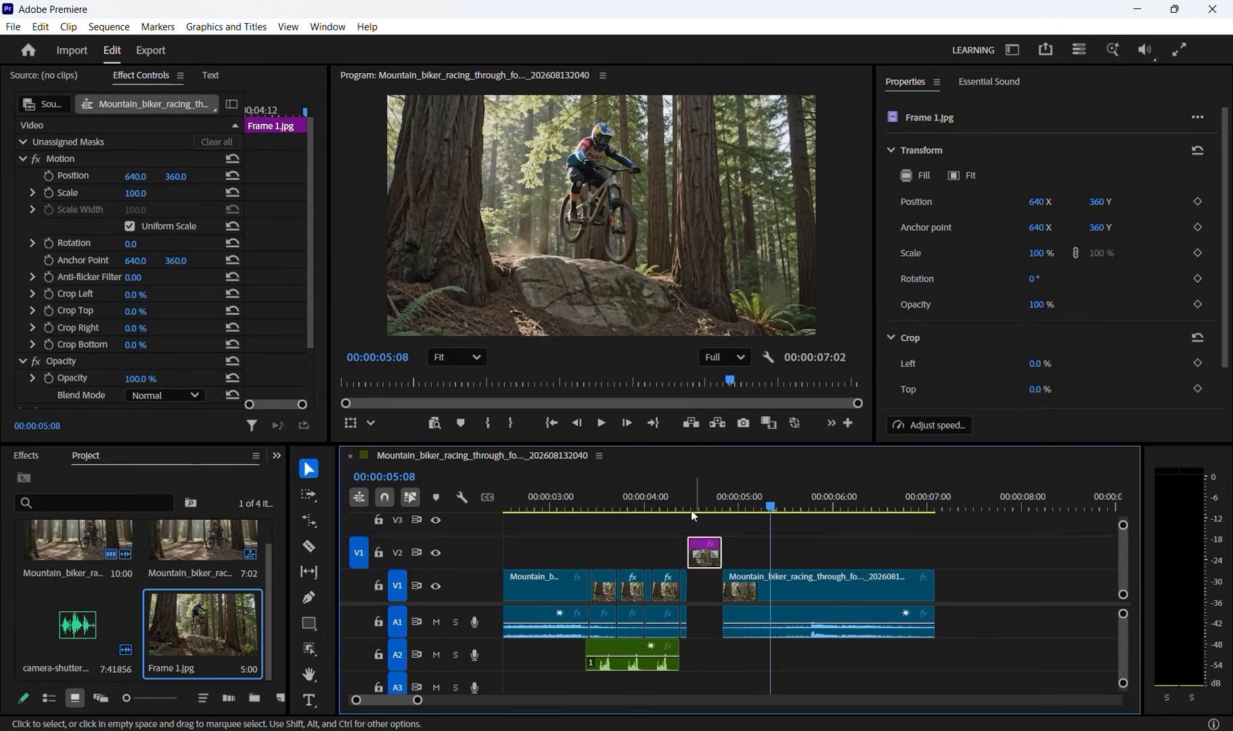
Step: Split the Frame 1.jpg still on V2 about 4 frames after its start
left_click(697, 506)
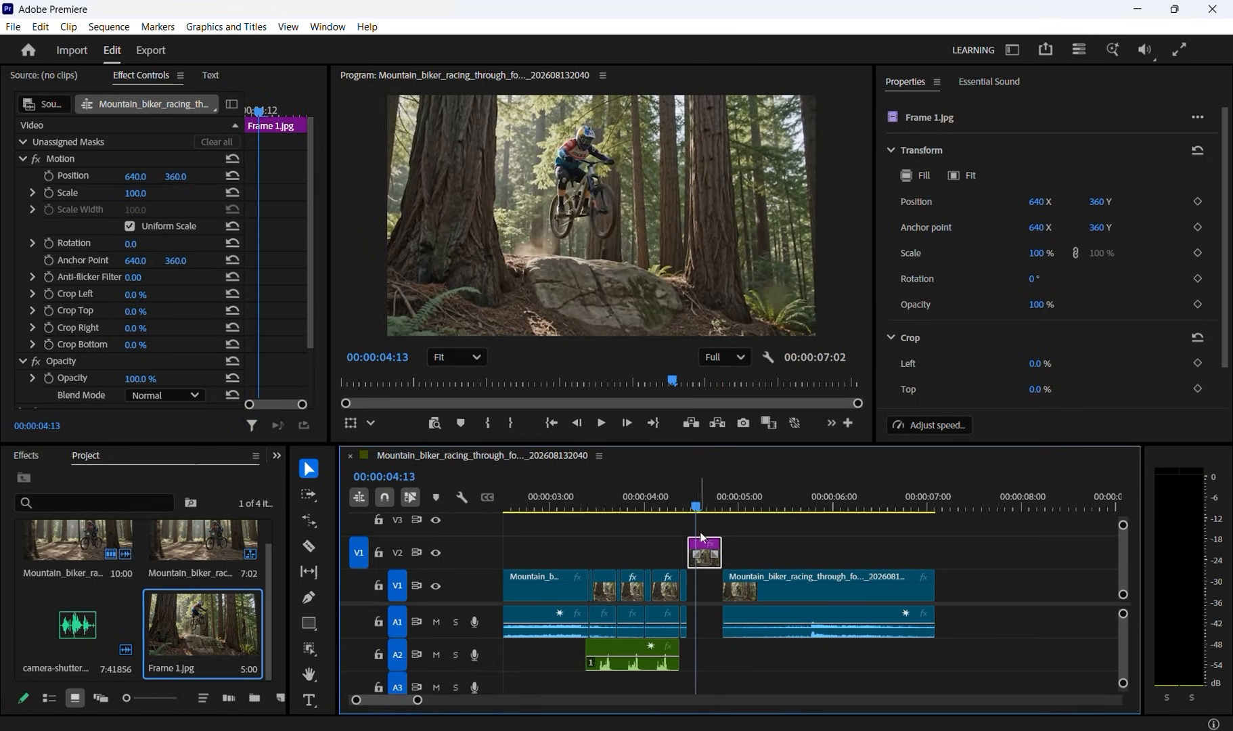
left_click(310, 545)
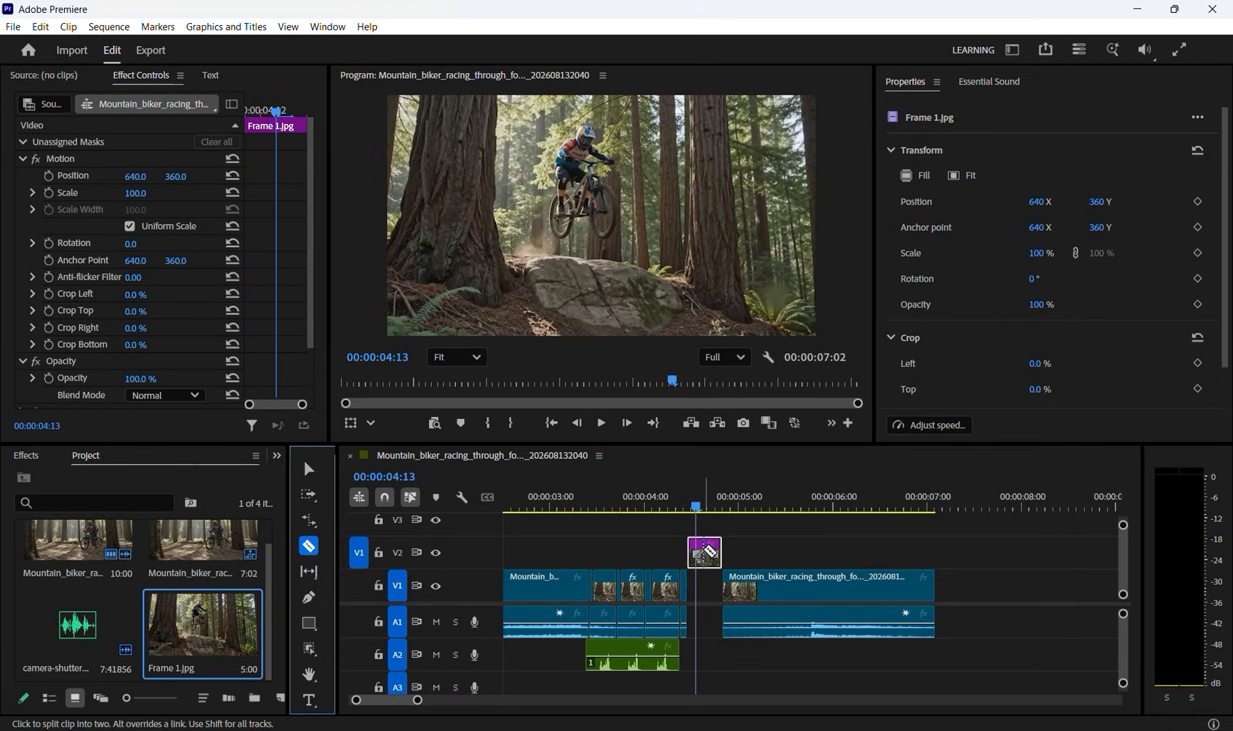
left_click(708, 552)
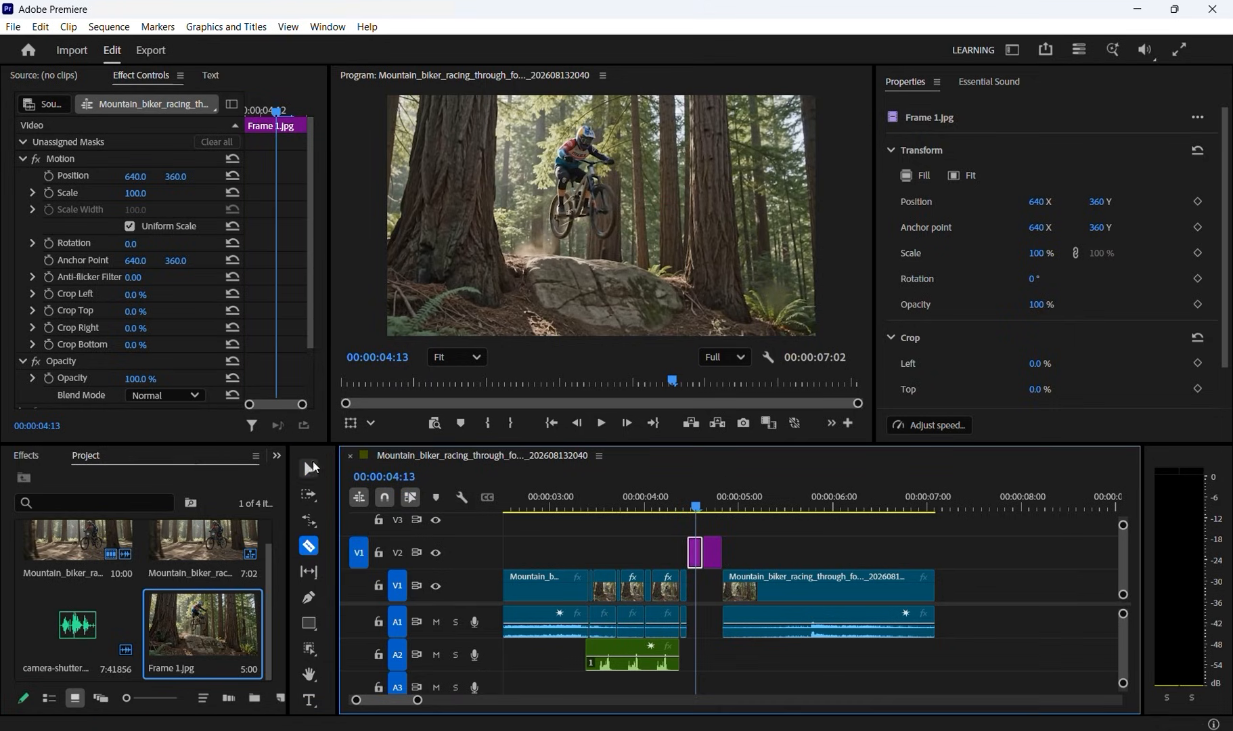
left_click(308, 468)
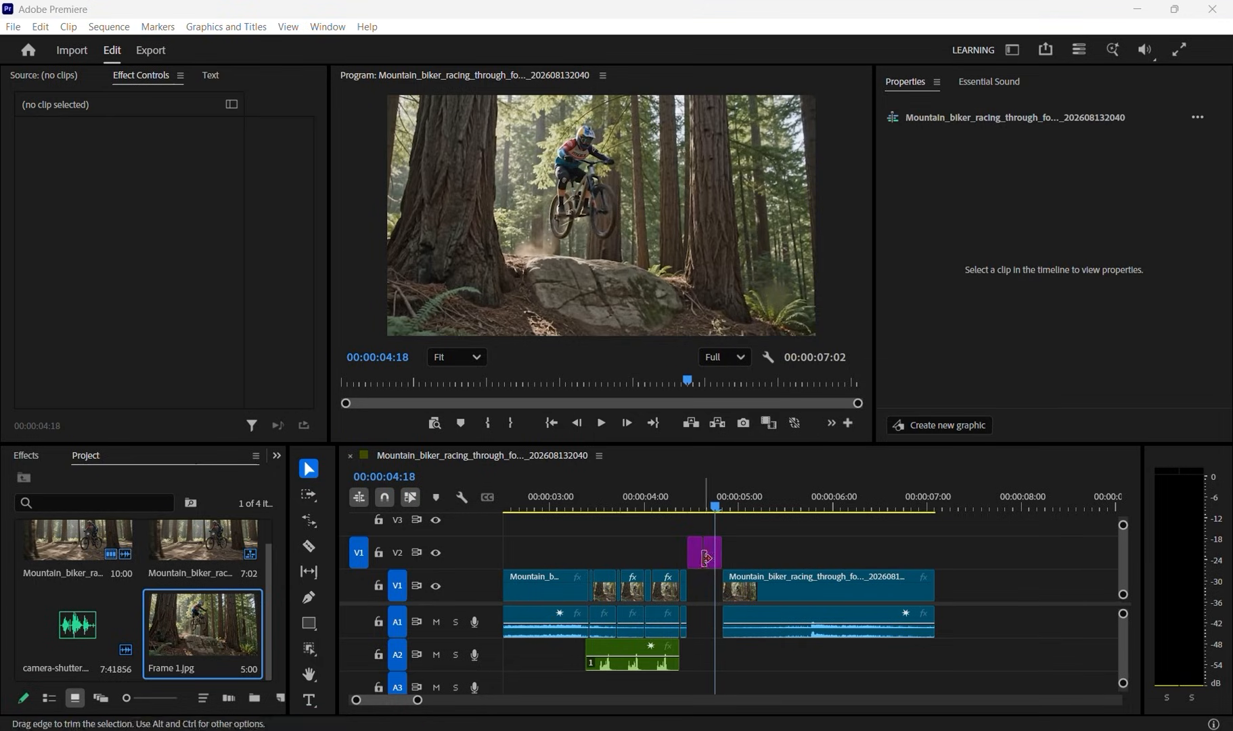
Step: Duplicate the first Frame 1.jpg piece onto V1 and extend the copy to 9 frames to fill the gap
left_click(697, 560)
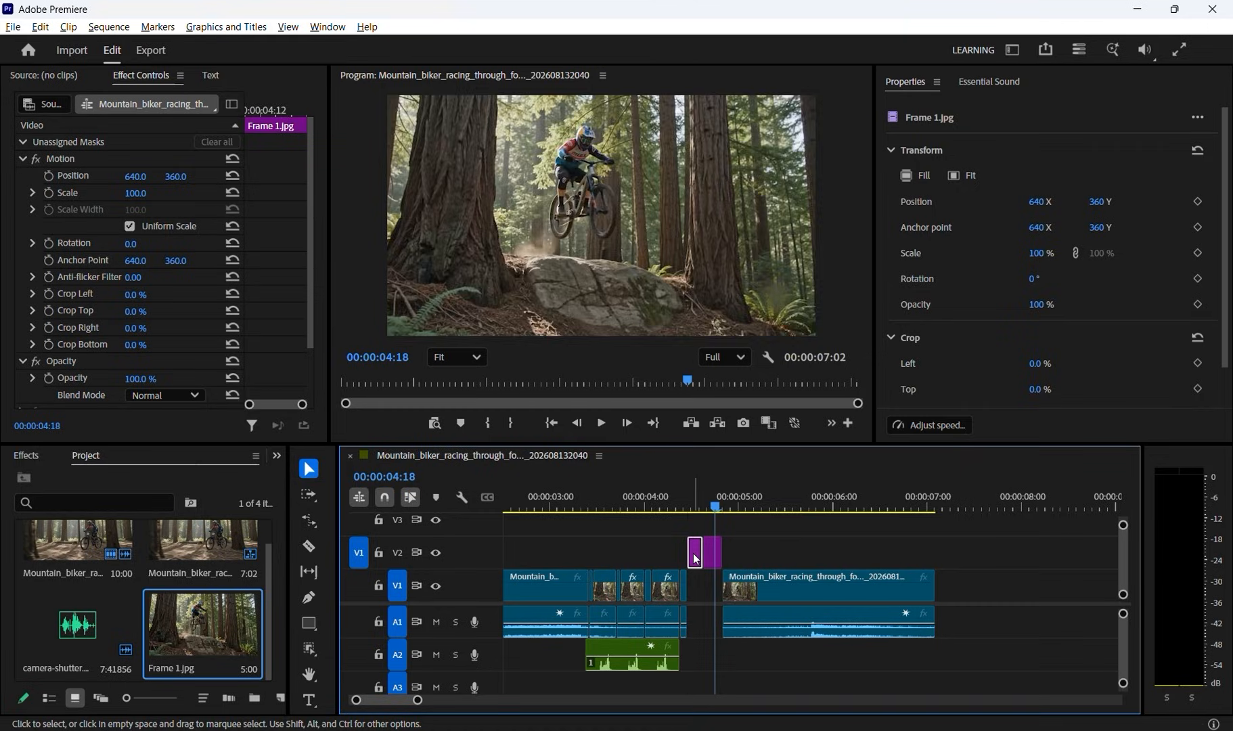
left_click_drag(695, 558, 723, 595)
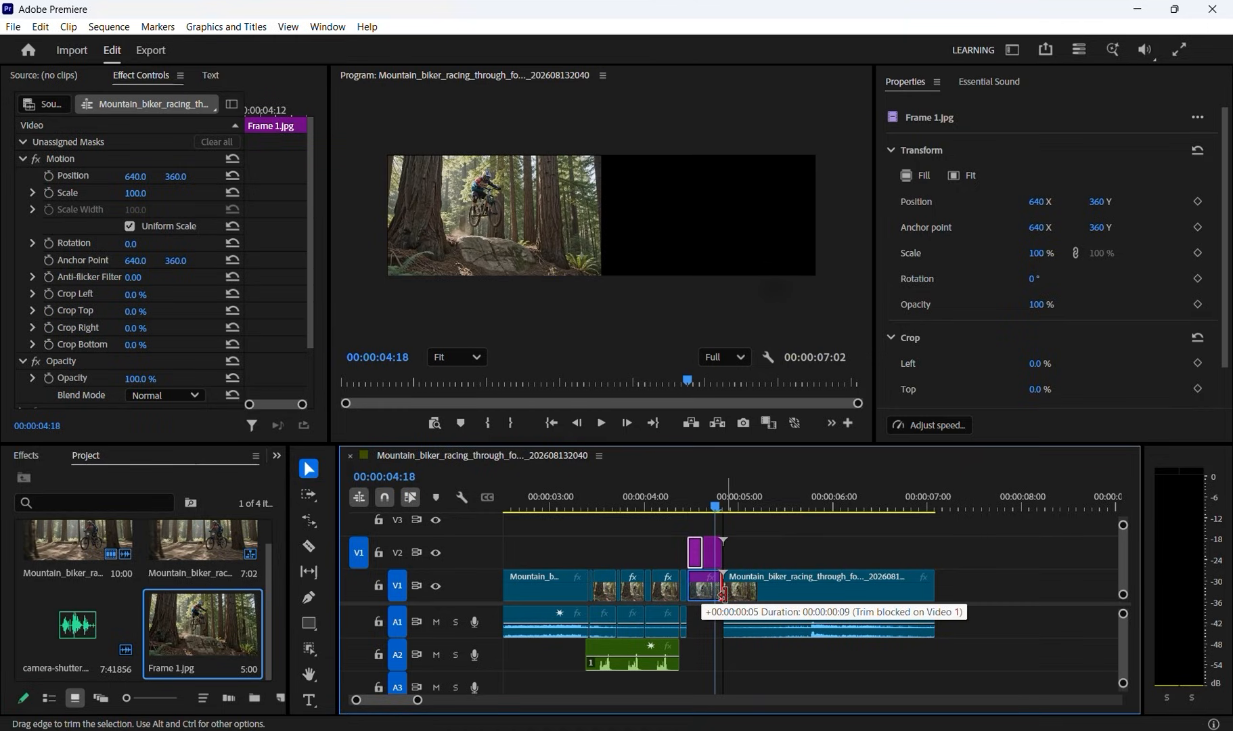
left_click_drag(721, 594, 720, 596)
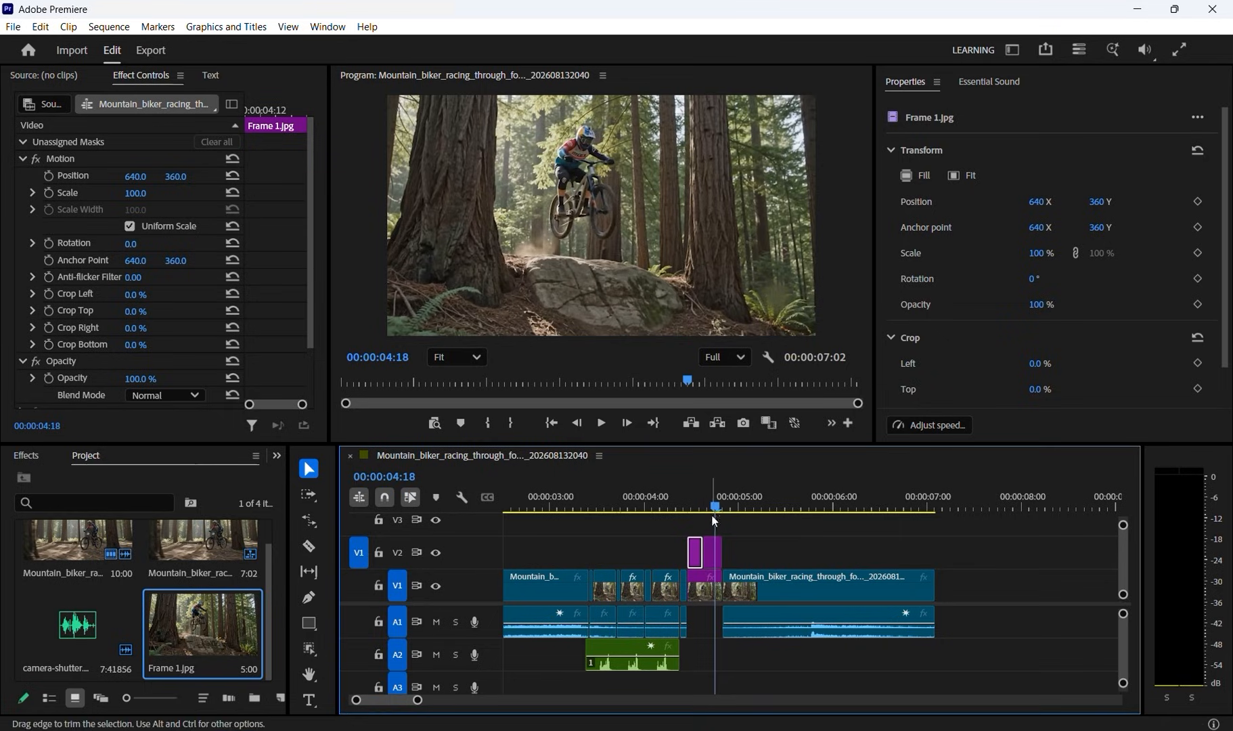
left_click(702, 594)
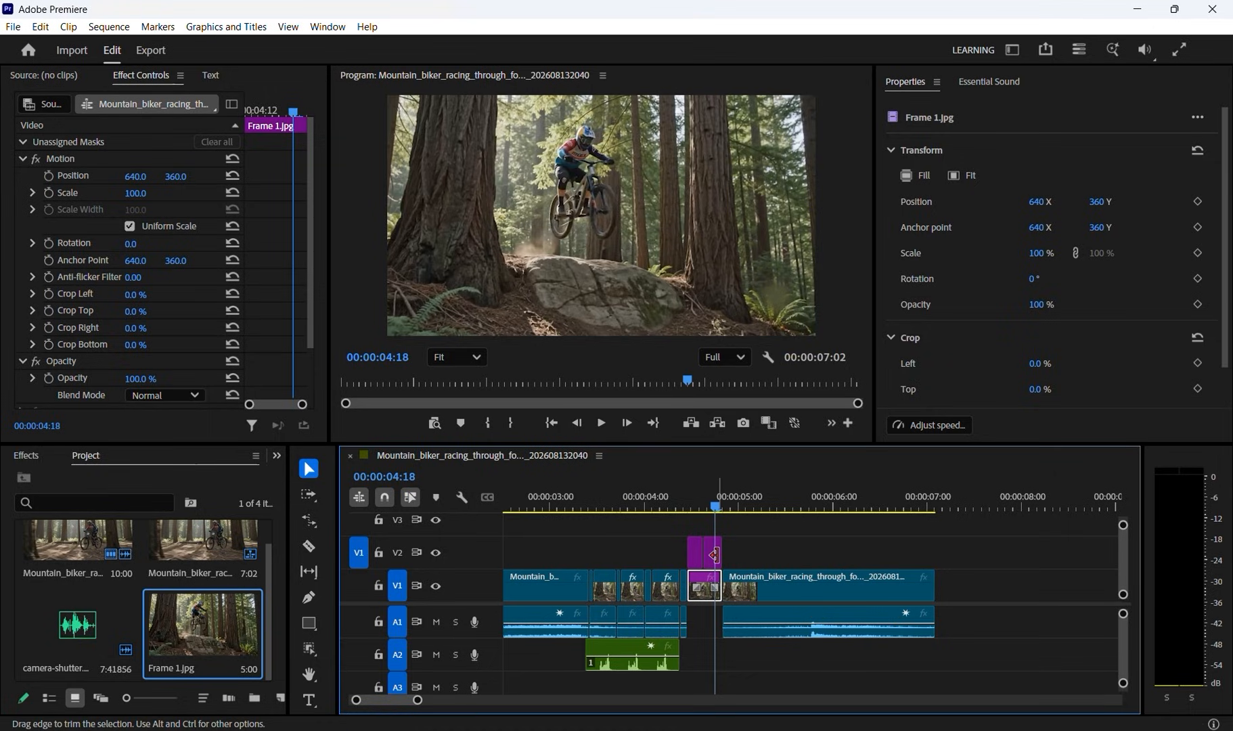
Step: Create an object mask of the biker and bike on the first Frame 1.jpg piece on V2 at 00:00:04:13
key("shift+Left")
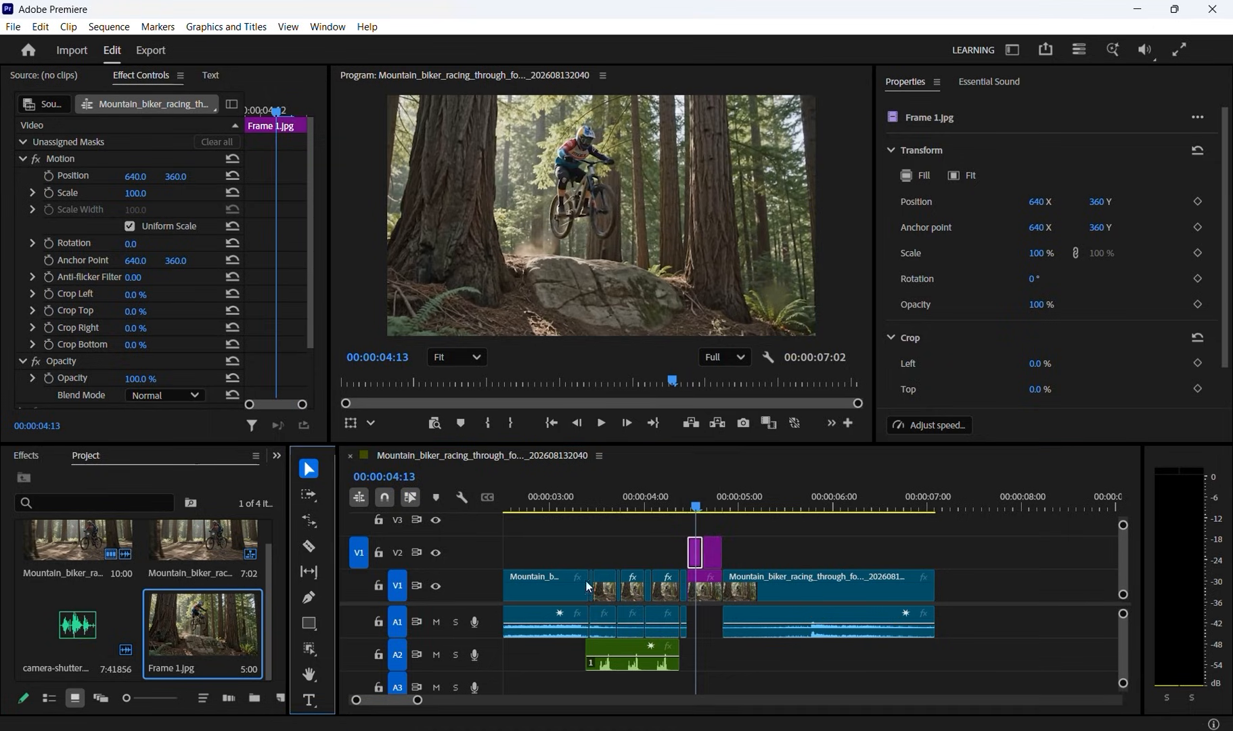
left_click(698, 560)
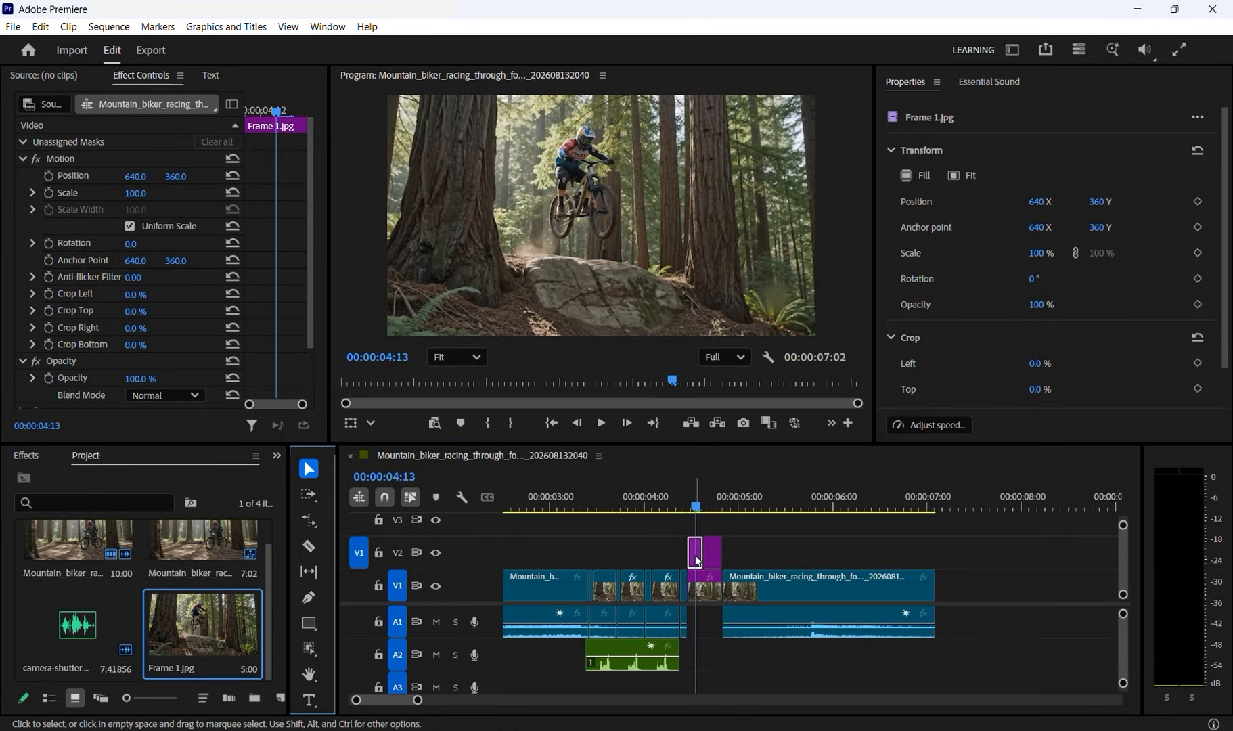
left_click(310, 648)
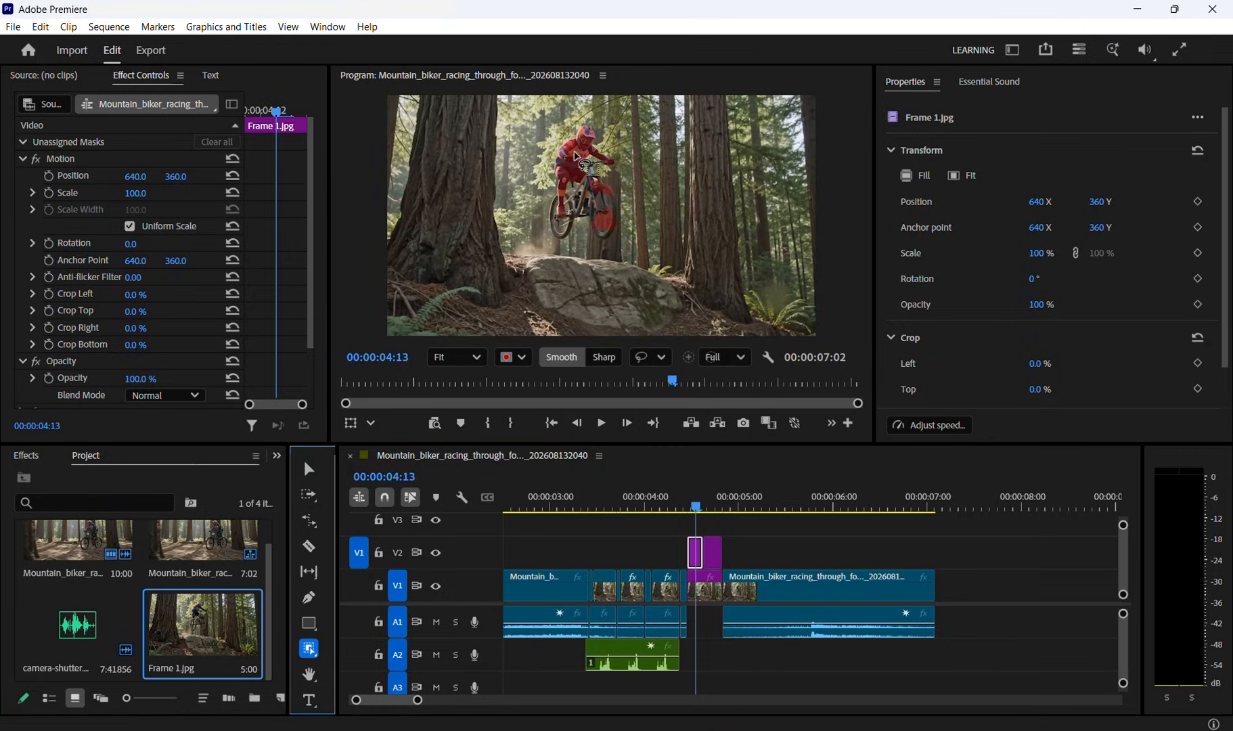
left_click(576, 158)
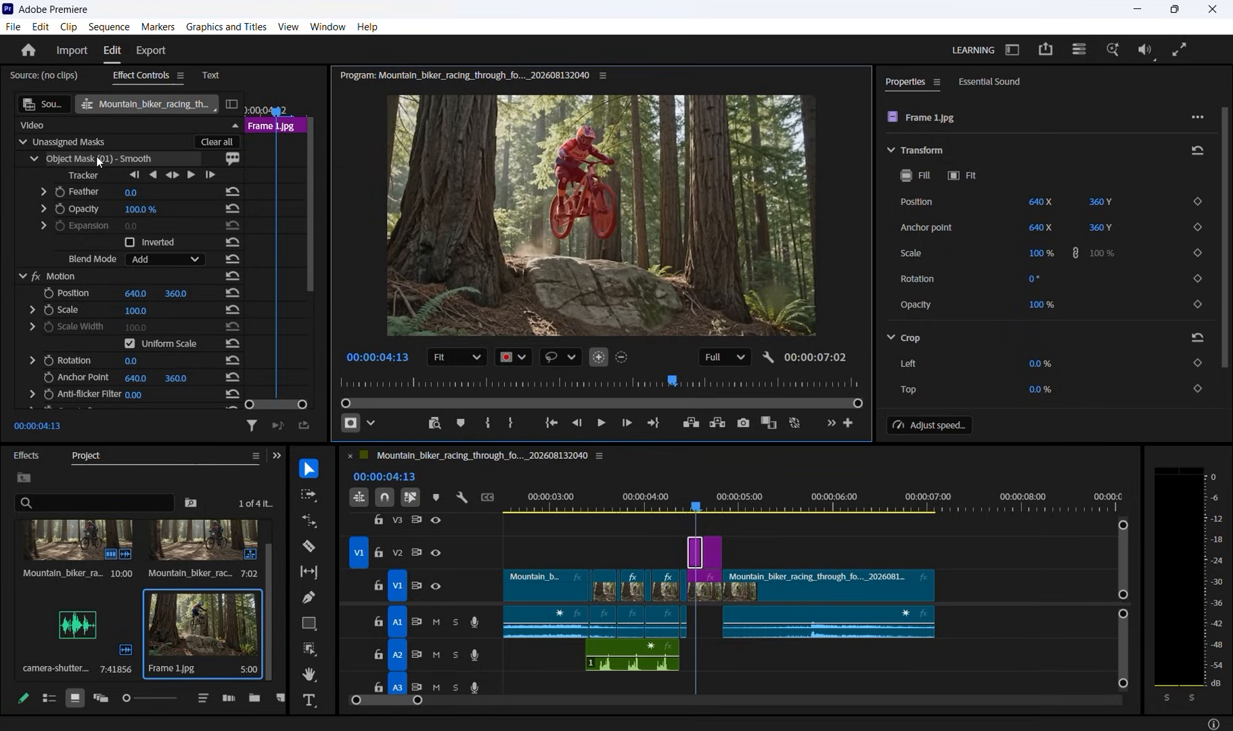
Step: Assign the unassigned object mask to the Opacity effect of the first Frame 1.jpg piece on V2
mouse_move(89, 159)
left_mouse_down()
mouse_move(84, 175)
mouse_move(90, 158)
left_mouse_up()
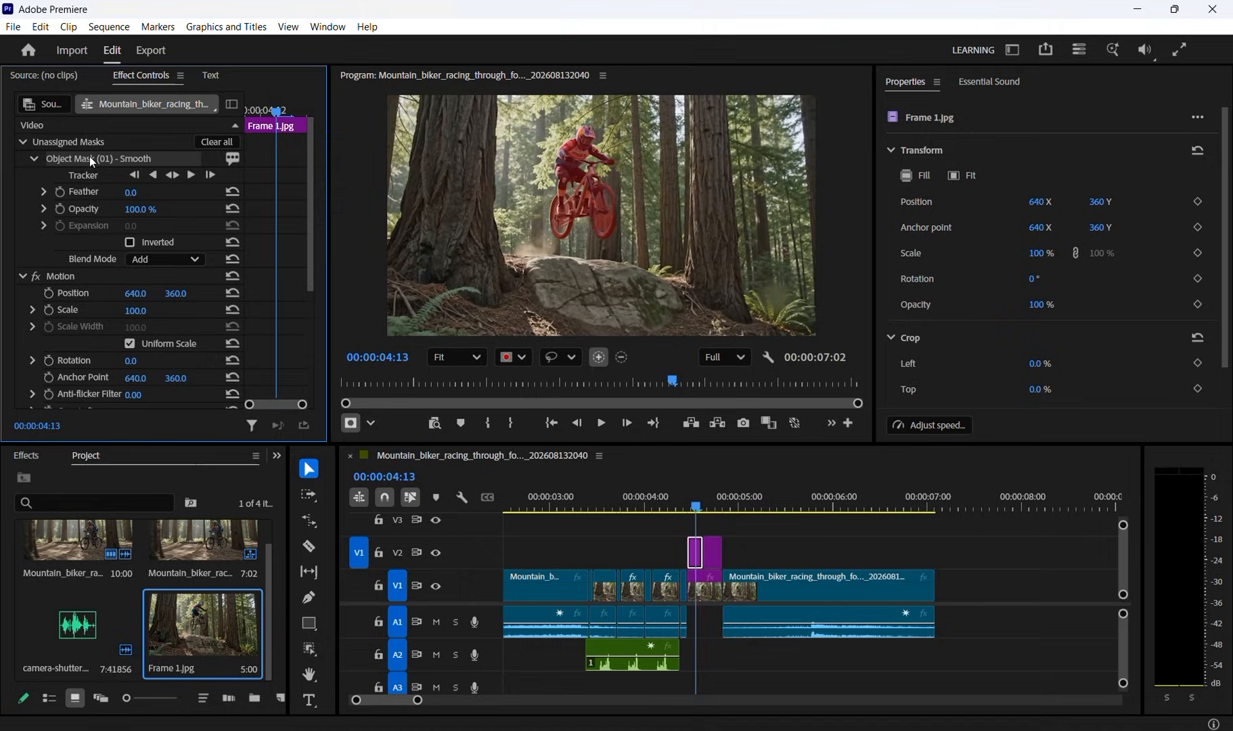
left_click(23, 275)
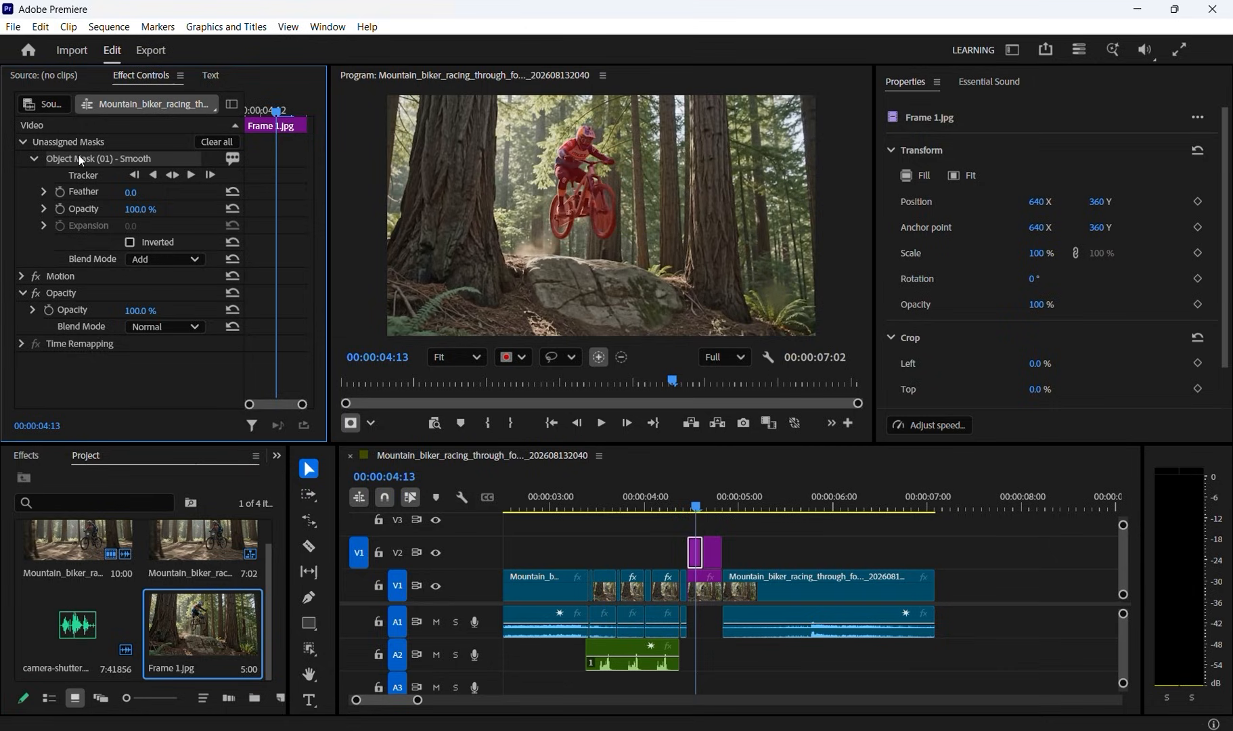
left_click(72, 292)
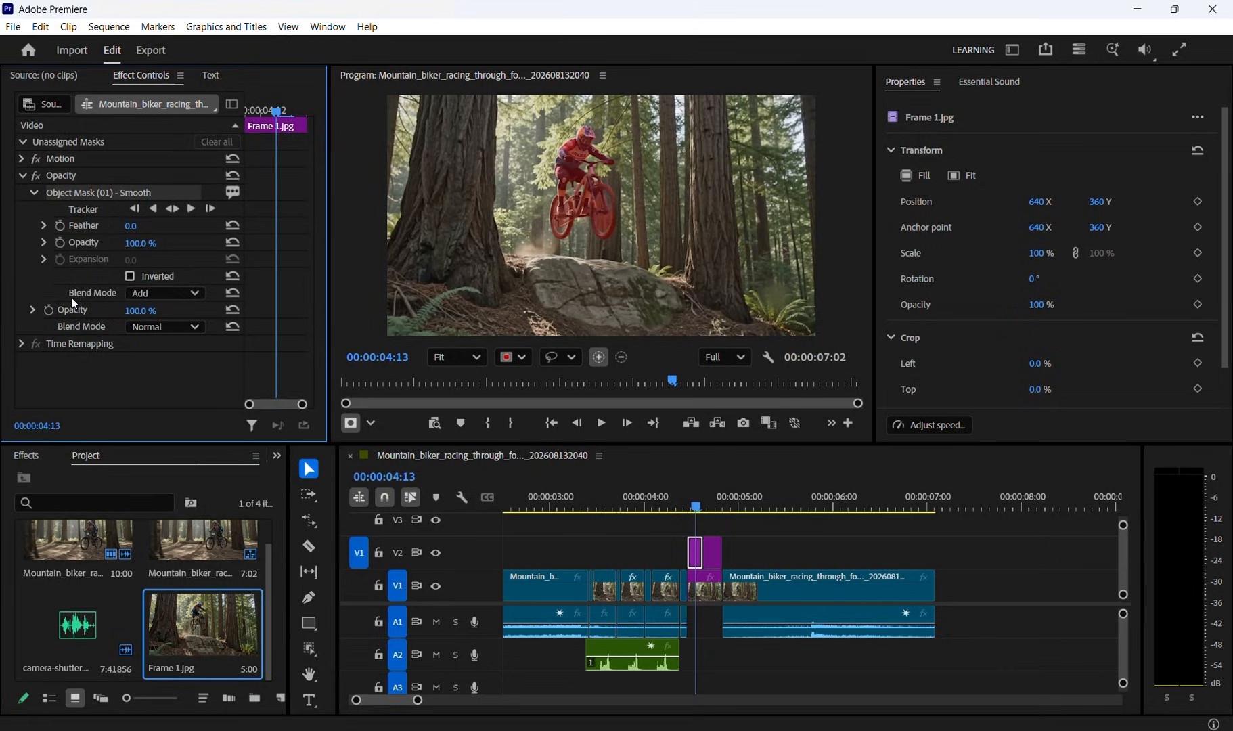
Step: Inspect the biker cutout at 00:00:04:12 with track V1 temporarily hidden, and compare the Opacity settings of the V1 copy
mouse_move(691, 506)
left_mouse_down()
mouse_move(680, 504)
mouse_move(691, 507)
left_mouse_up()
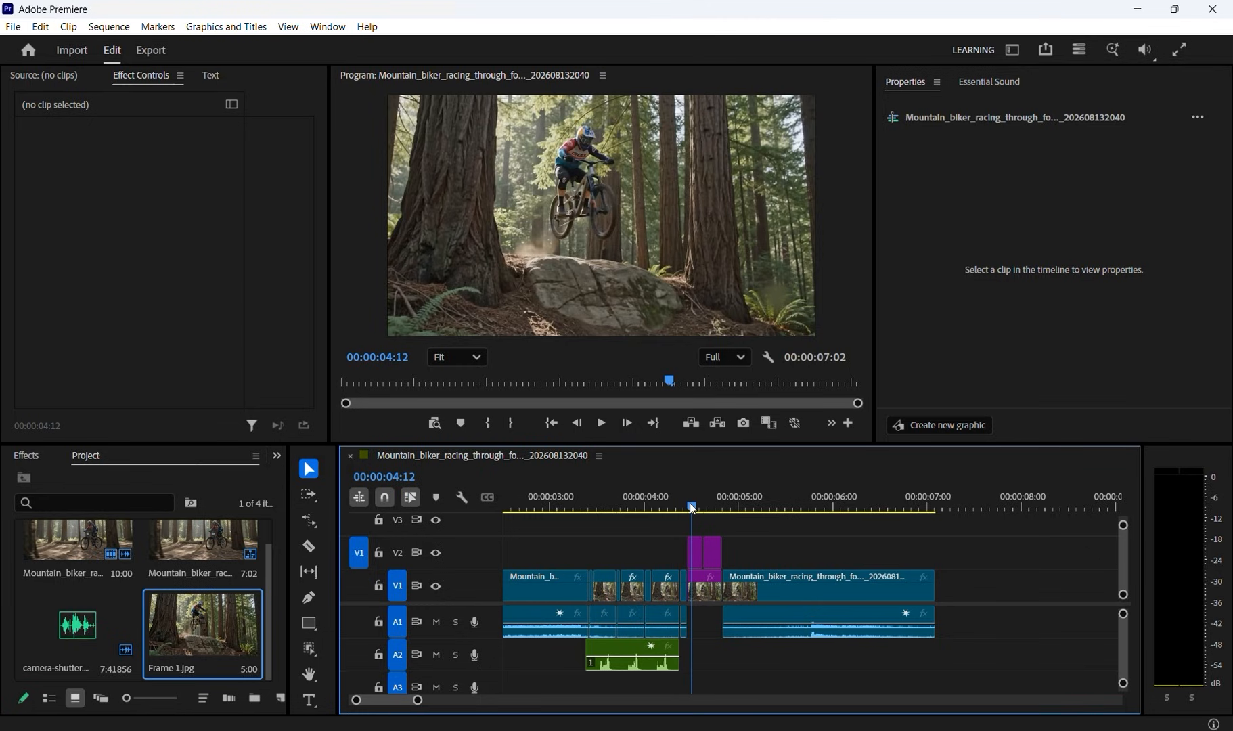
left_click(695, 552)
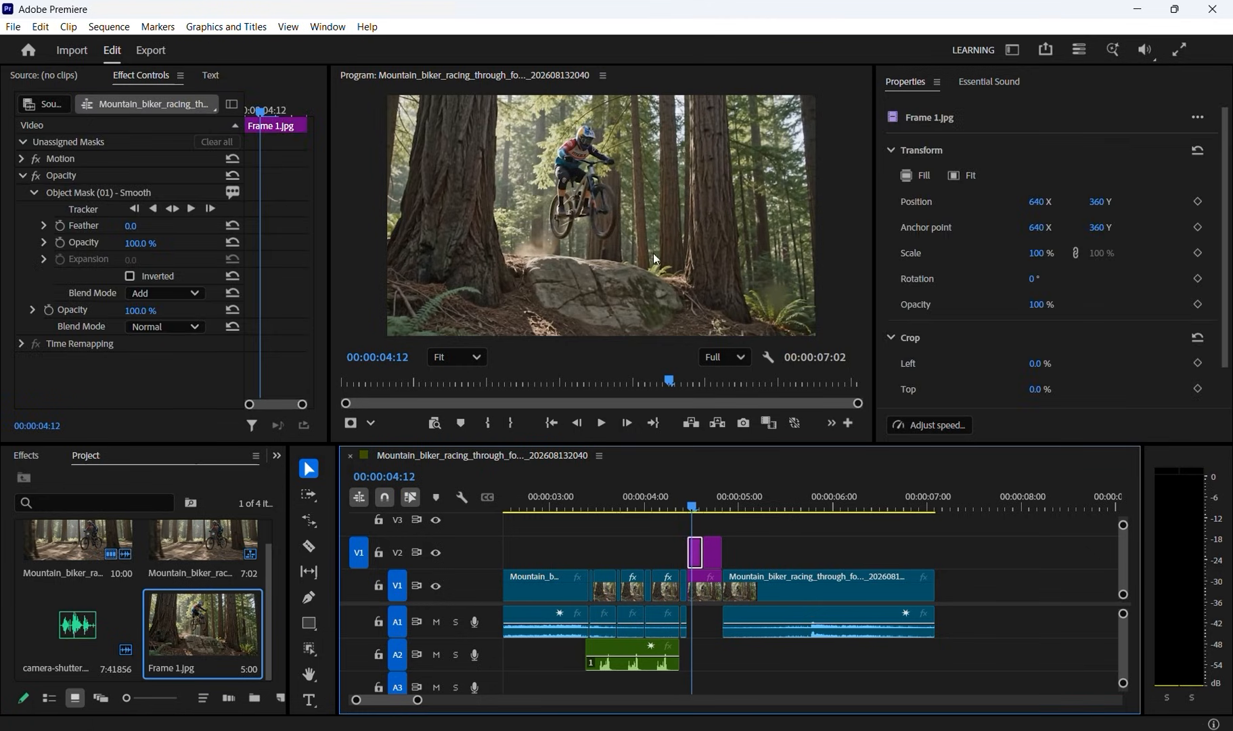
left_click(700, 590)
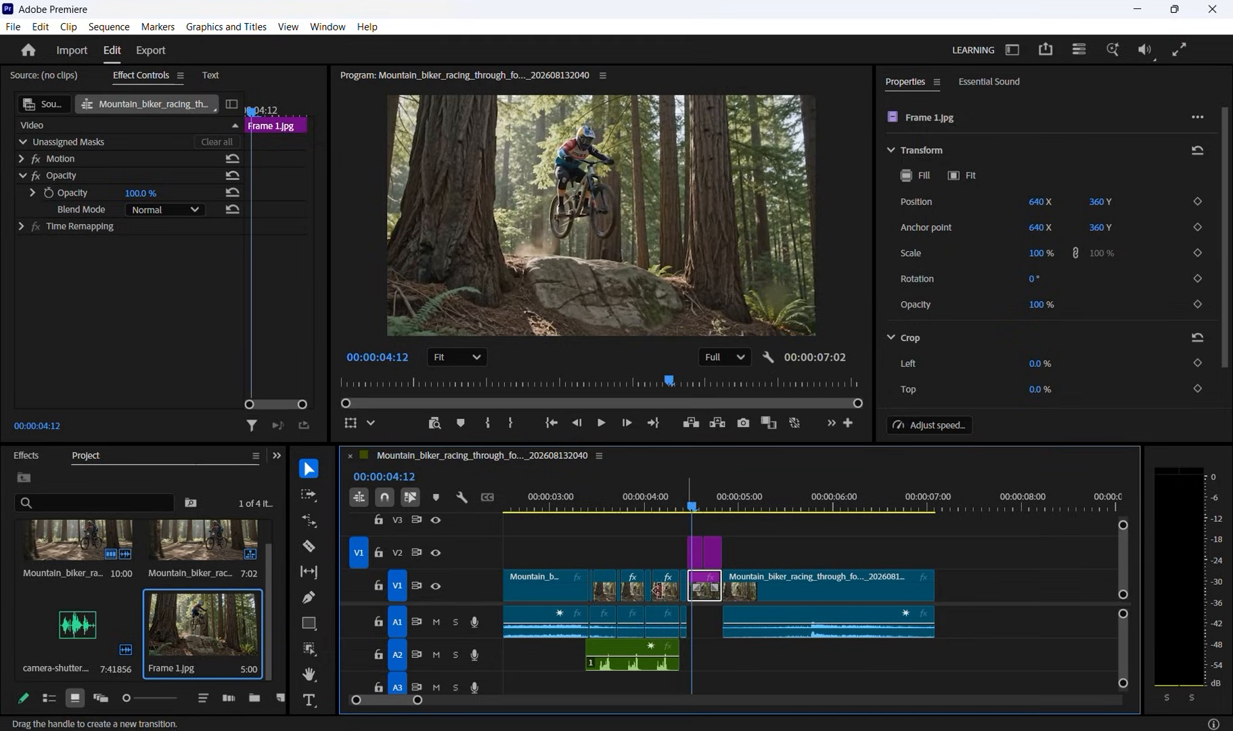
left_click(437, 586)
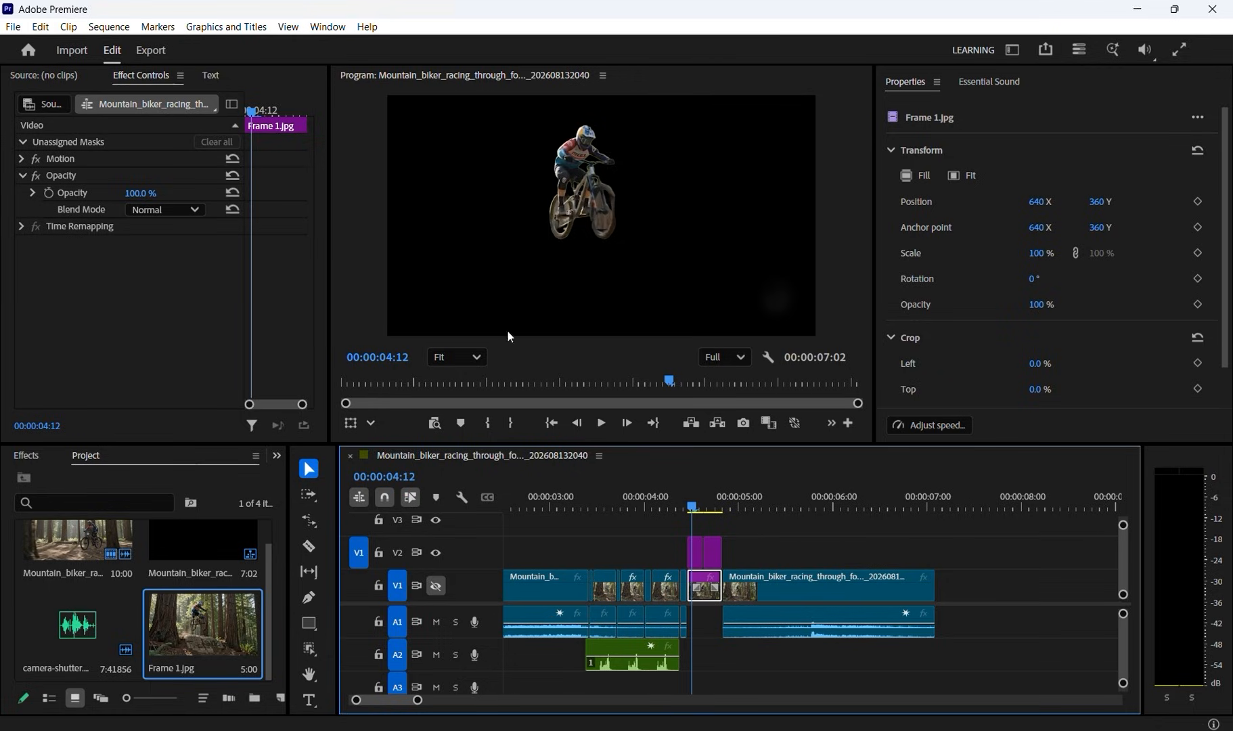
left_click(436, 586)
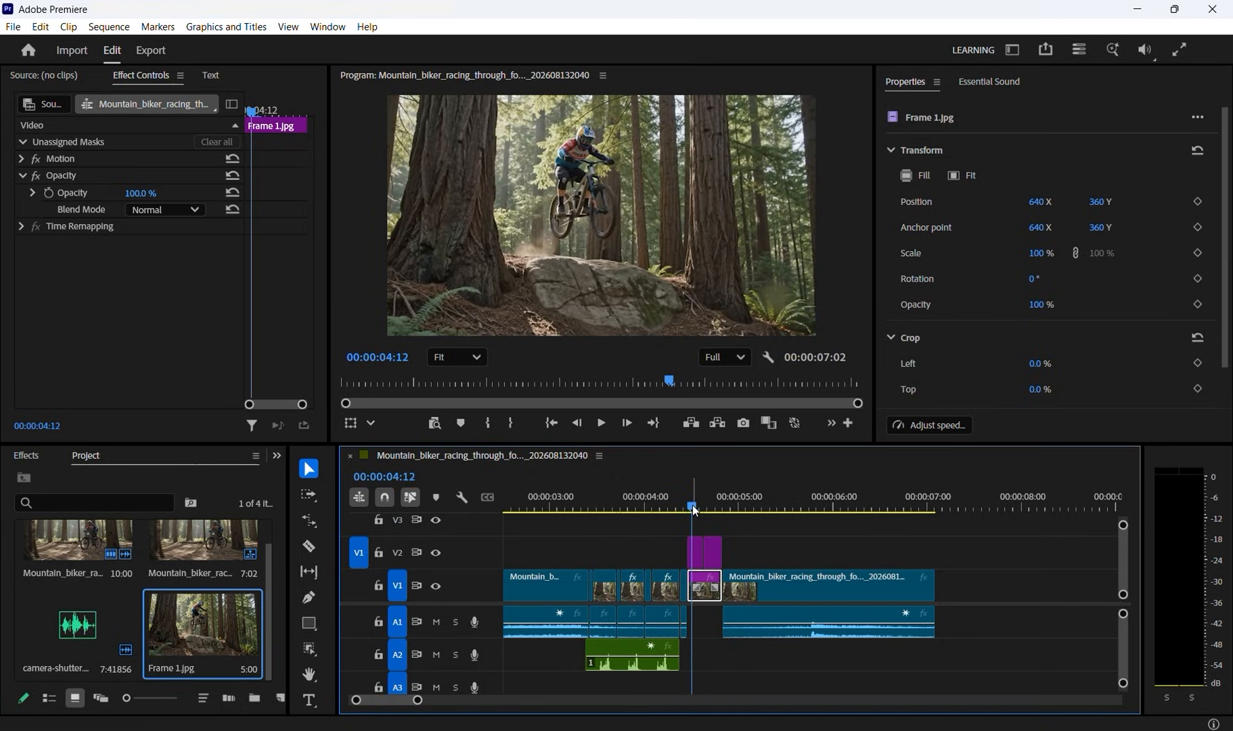
left_click_drag(692, 505, 703, 507)
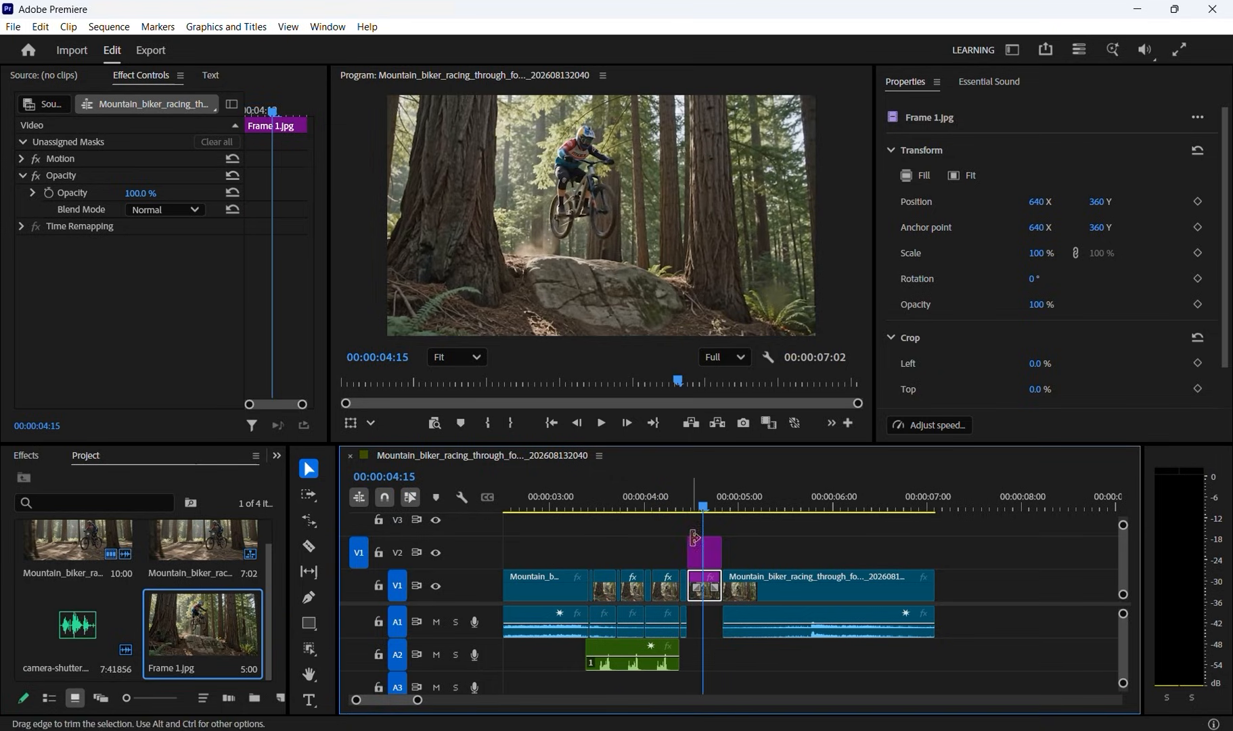
left_click(696, 506)
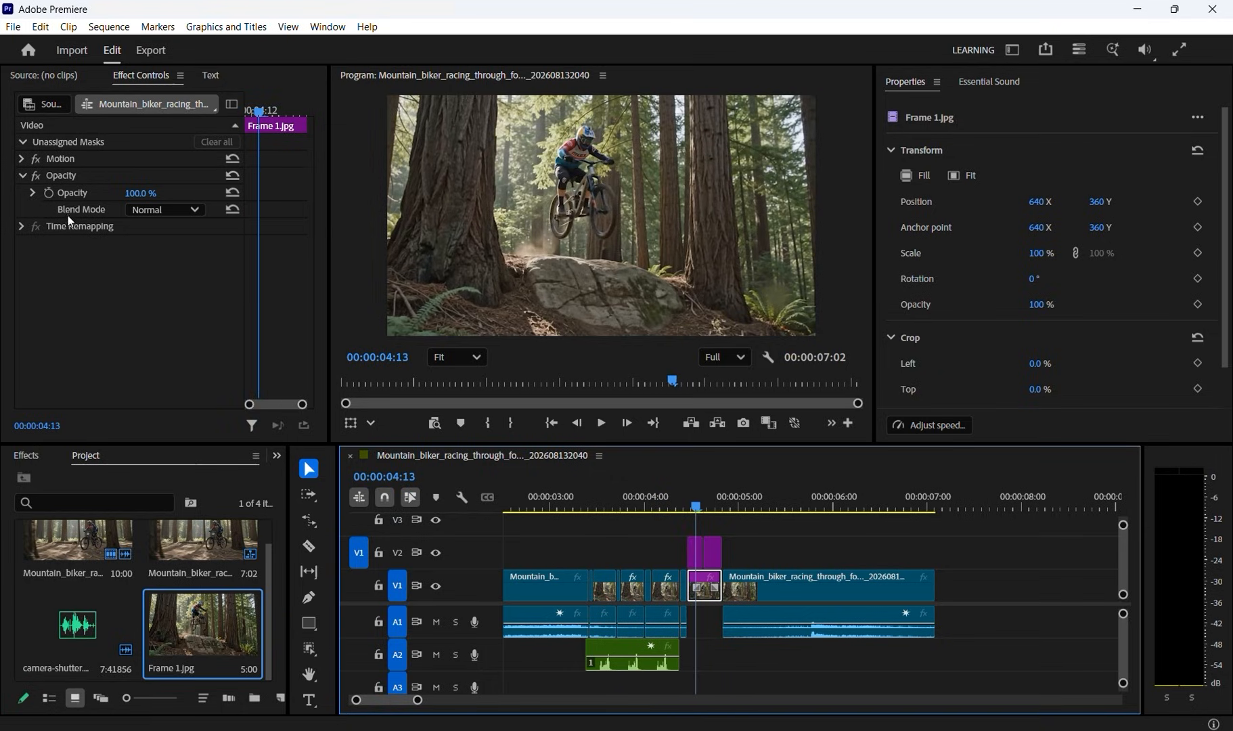
left_click(32, 192)
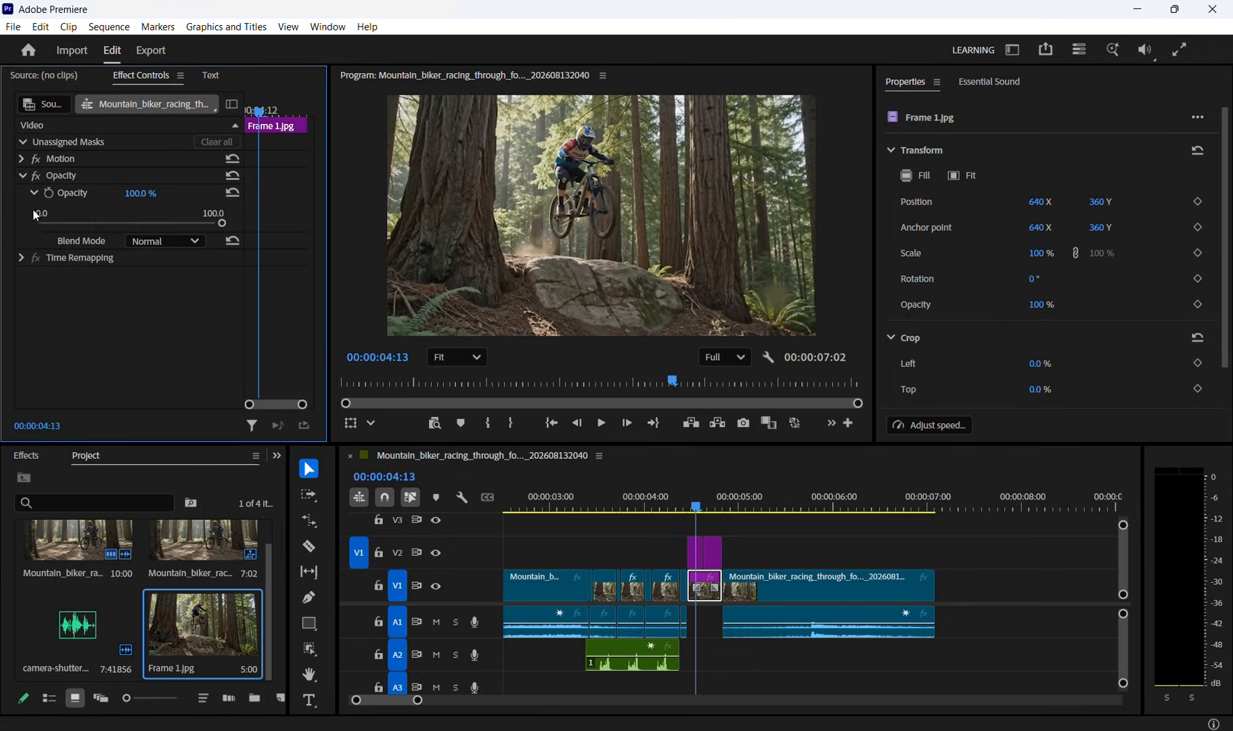
Step: Copy the object mask from the first Frame 1.jpg piece on V2 and paste it onto the second piece's Opacity effect
left_click(696, 554)
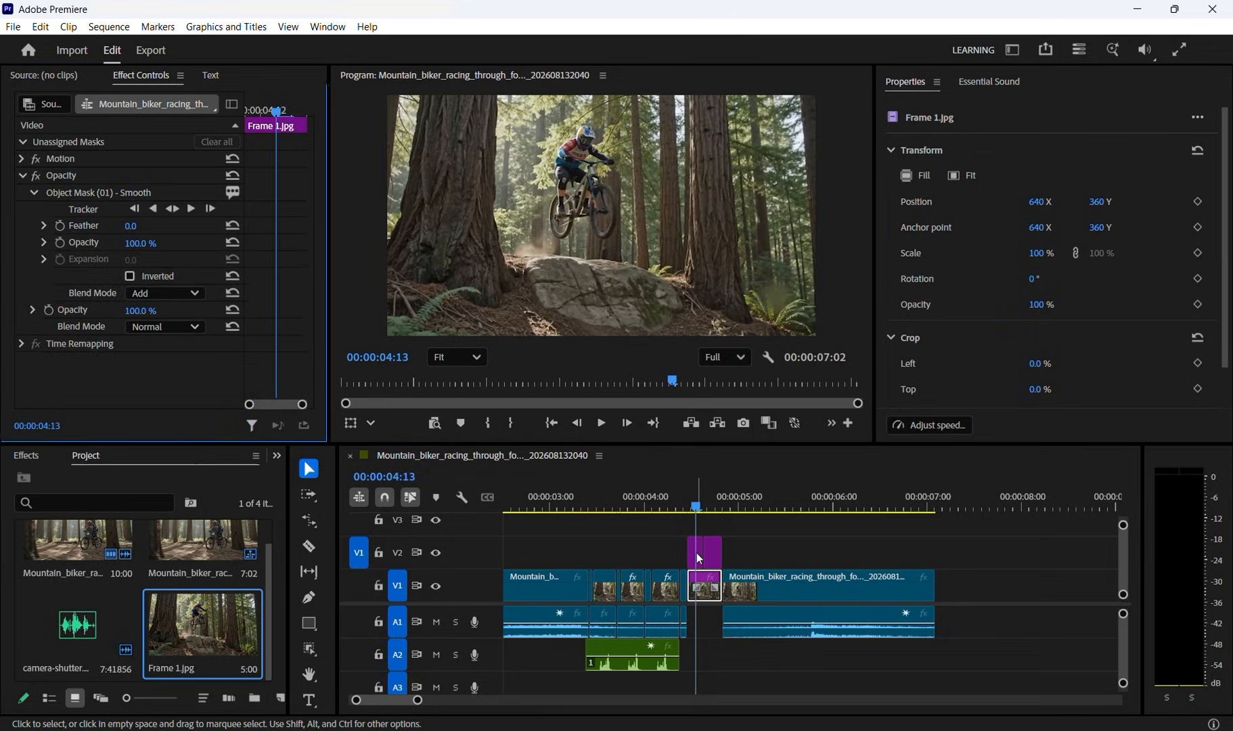
left_click(78, 193)
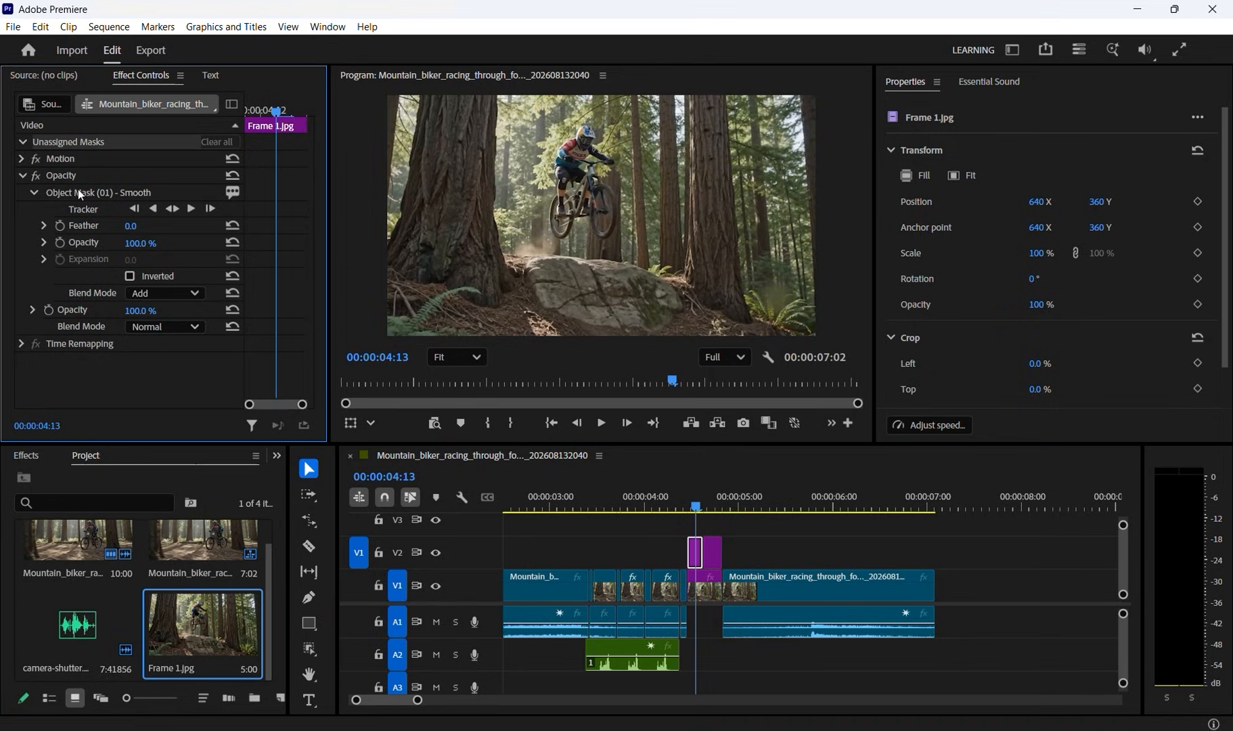
right_click(81, 192)
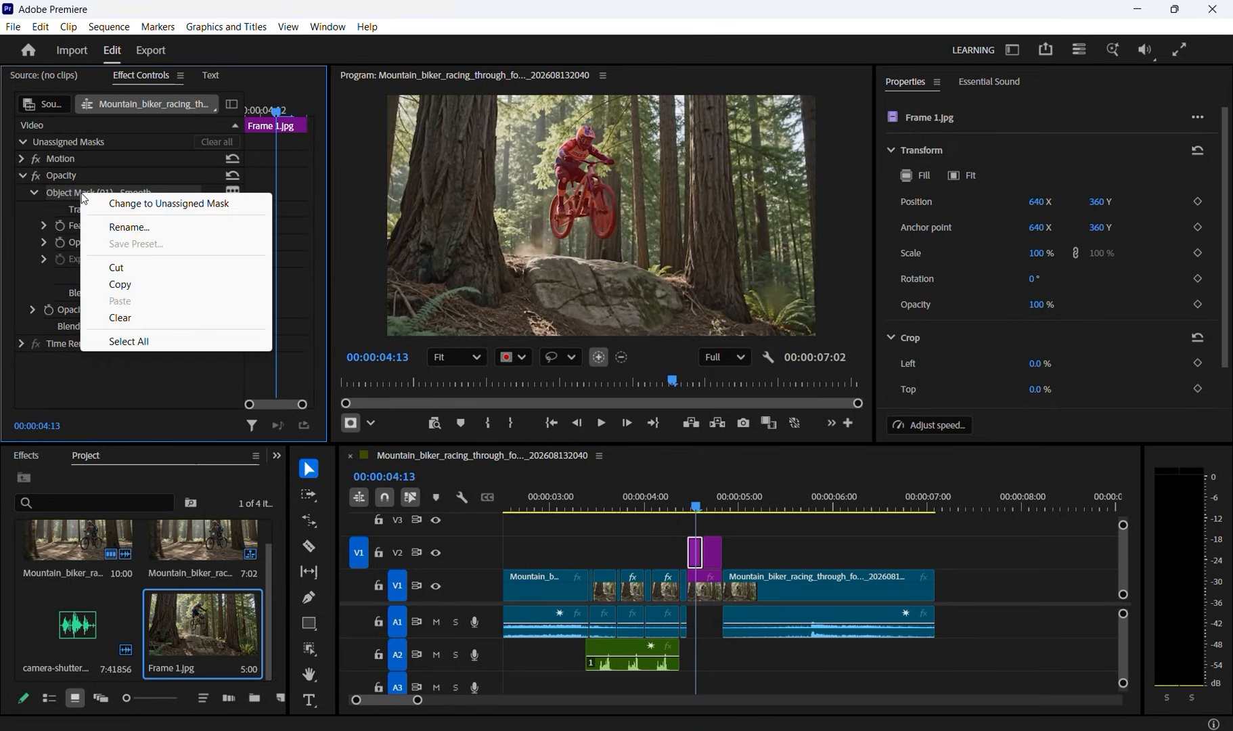
left_click(132, 283)
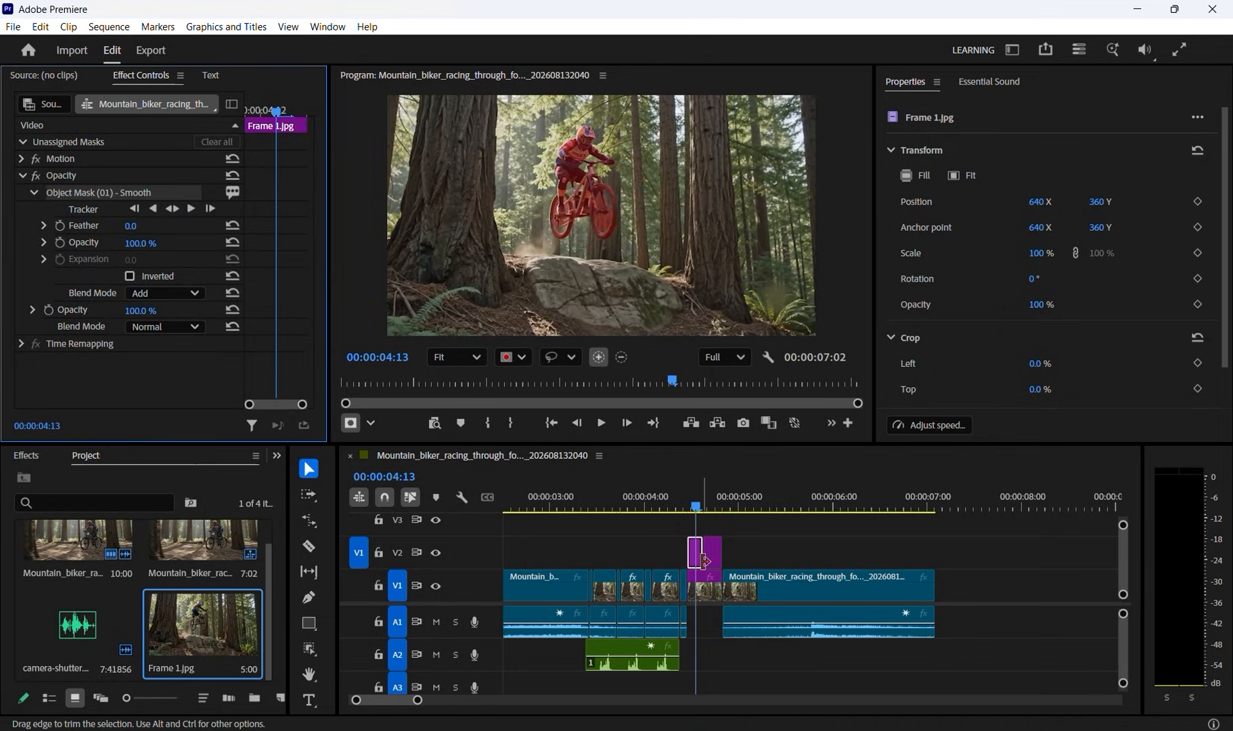
right_click(74, 188)
left_click(129, 279)
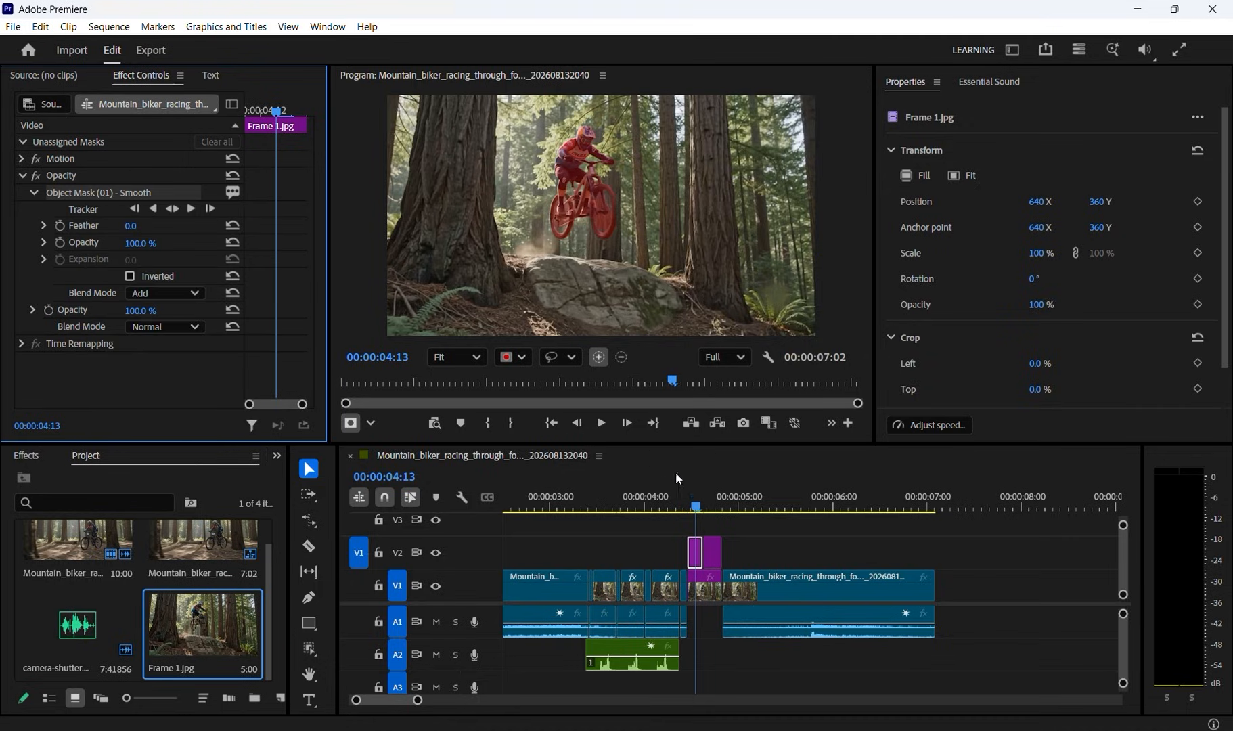
left_click(709, 552)
left_click(714, 504)
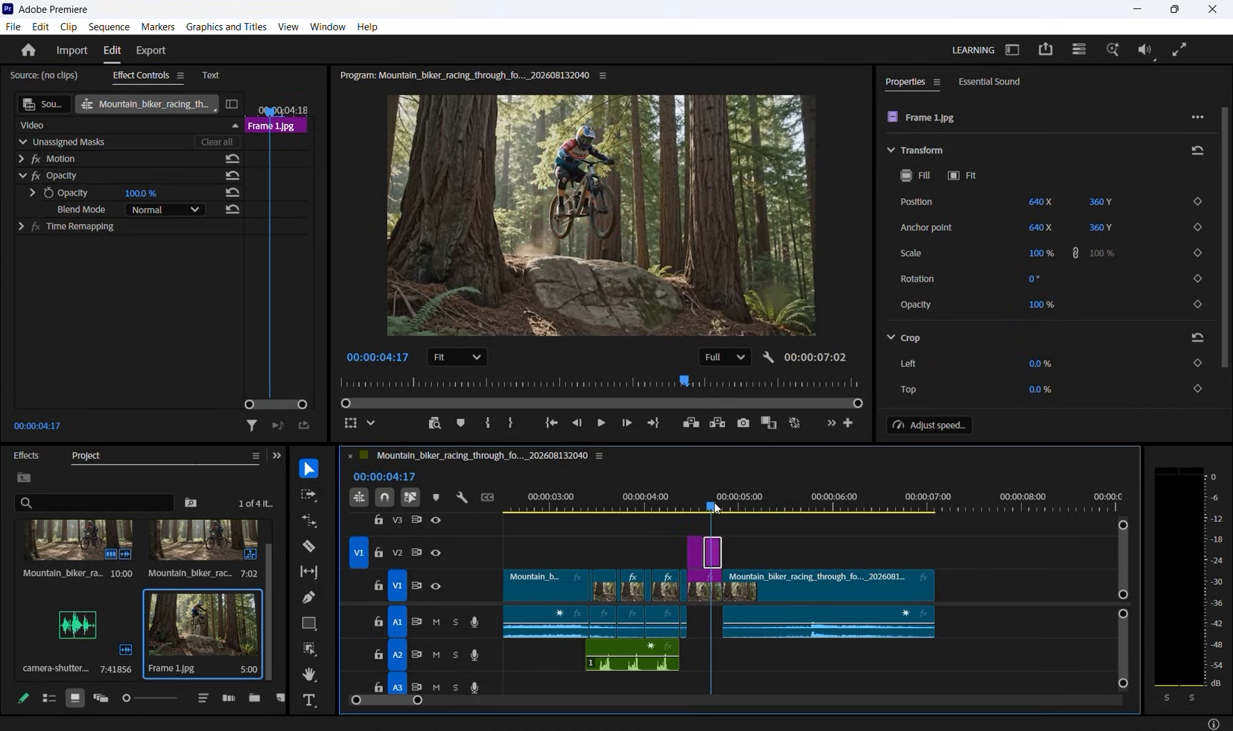
right_click(66, 178)
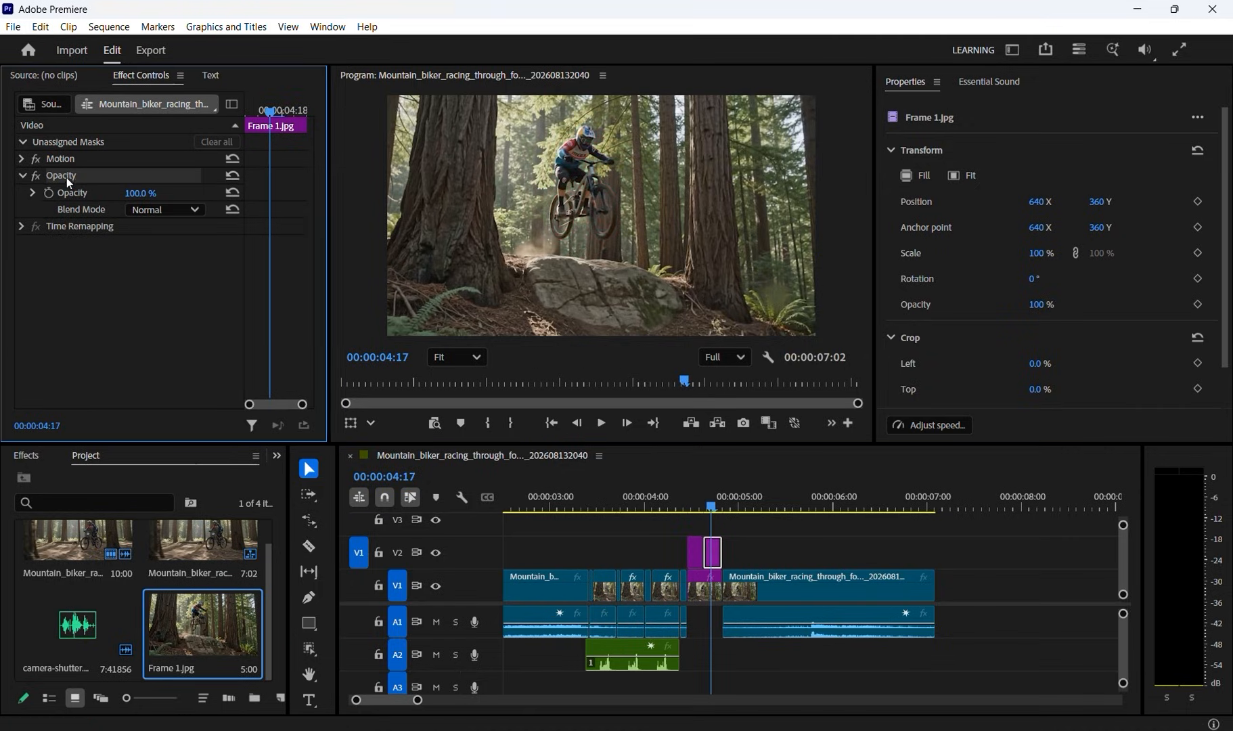
left_click(115, 262)
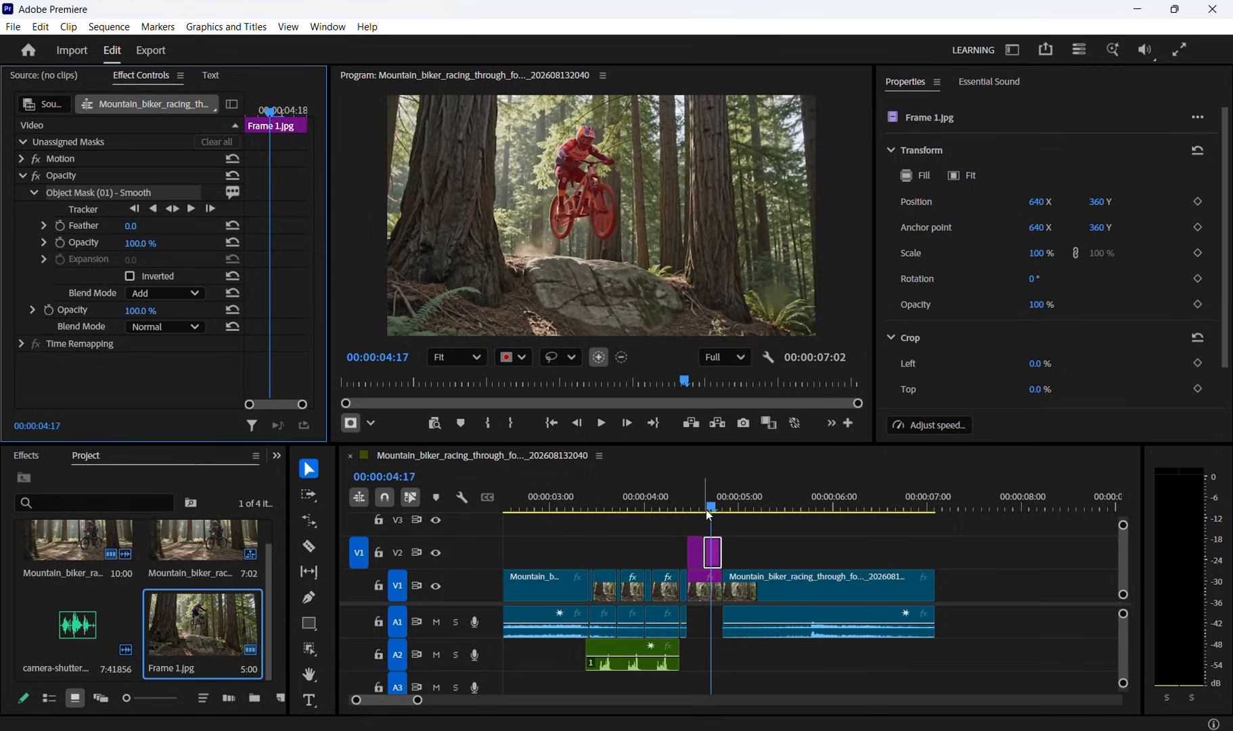
Step: Check the masked biker in both V2 pieces between 00:00:04:17 and 00:00:04:13 with track V1 temporarily hidden
left_click(437, 586)
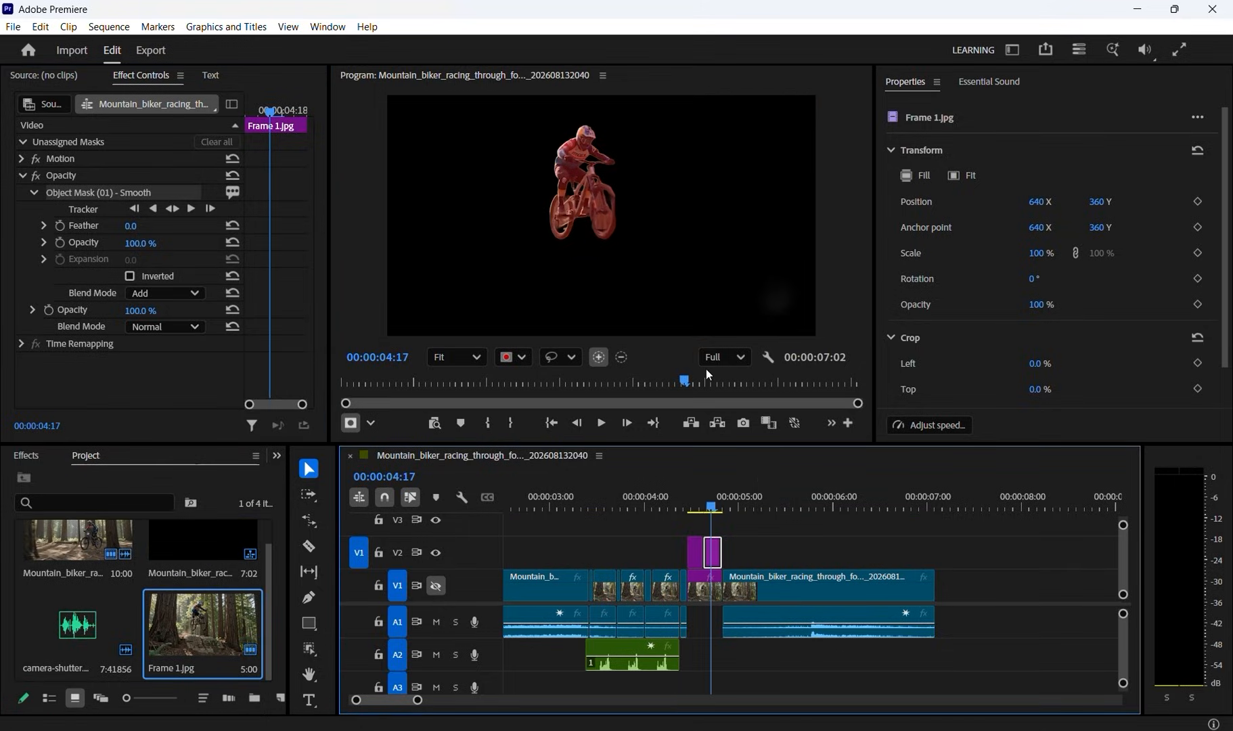
left_click_drag(707, 504, 714, 504)
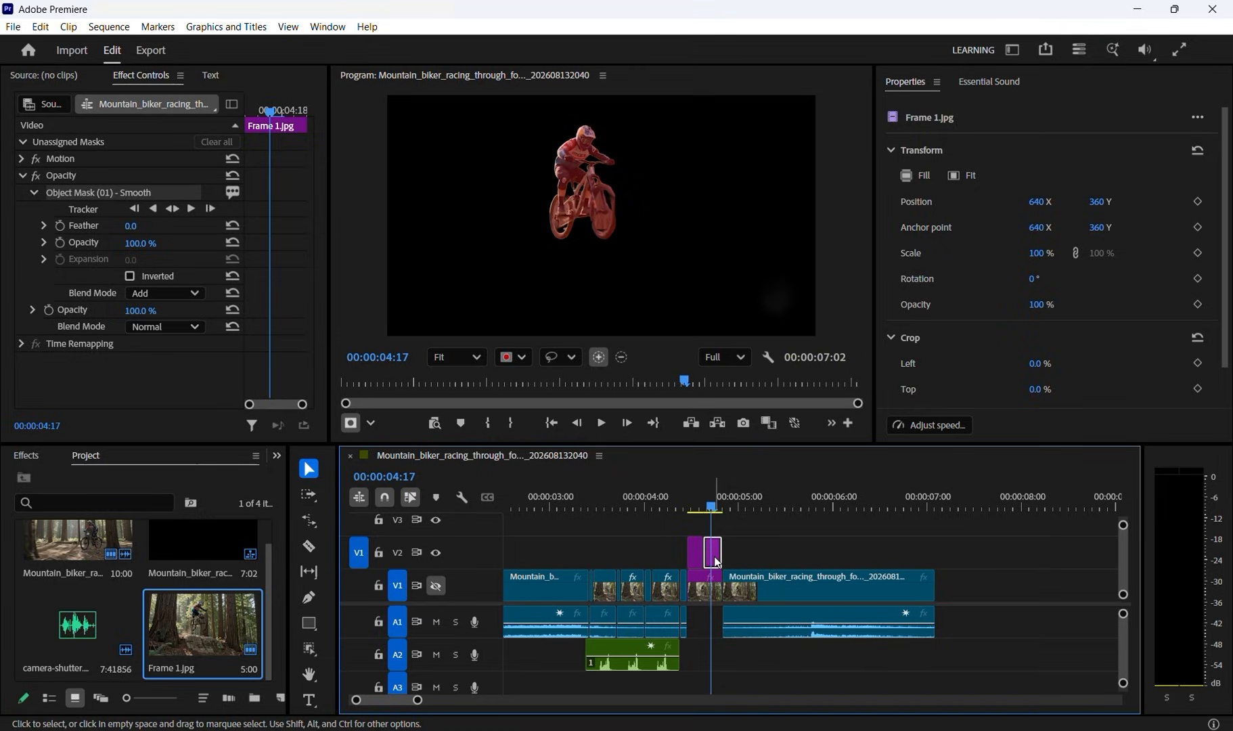
left_click_drag(715, 505, 695, 508)
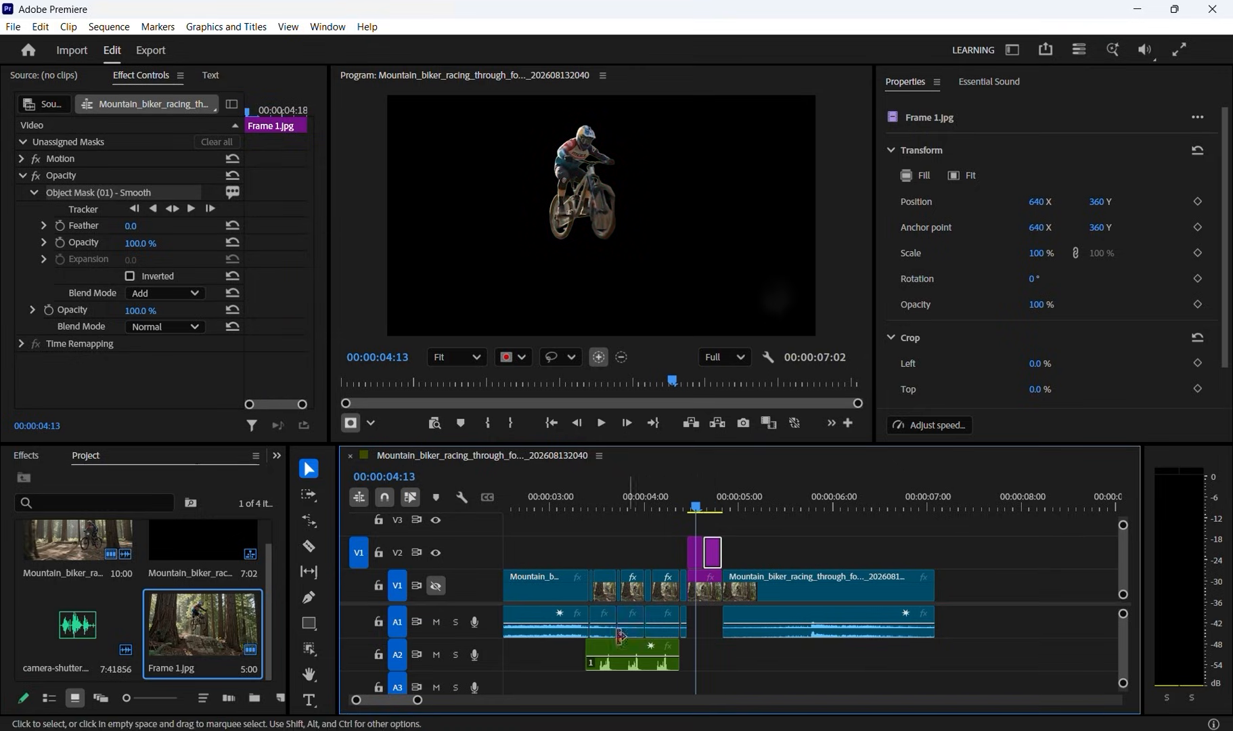
left_click(437, 586)
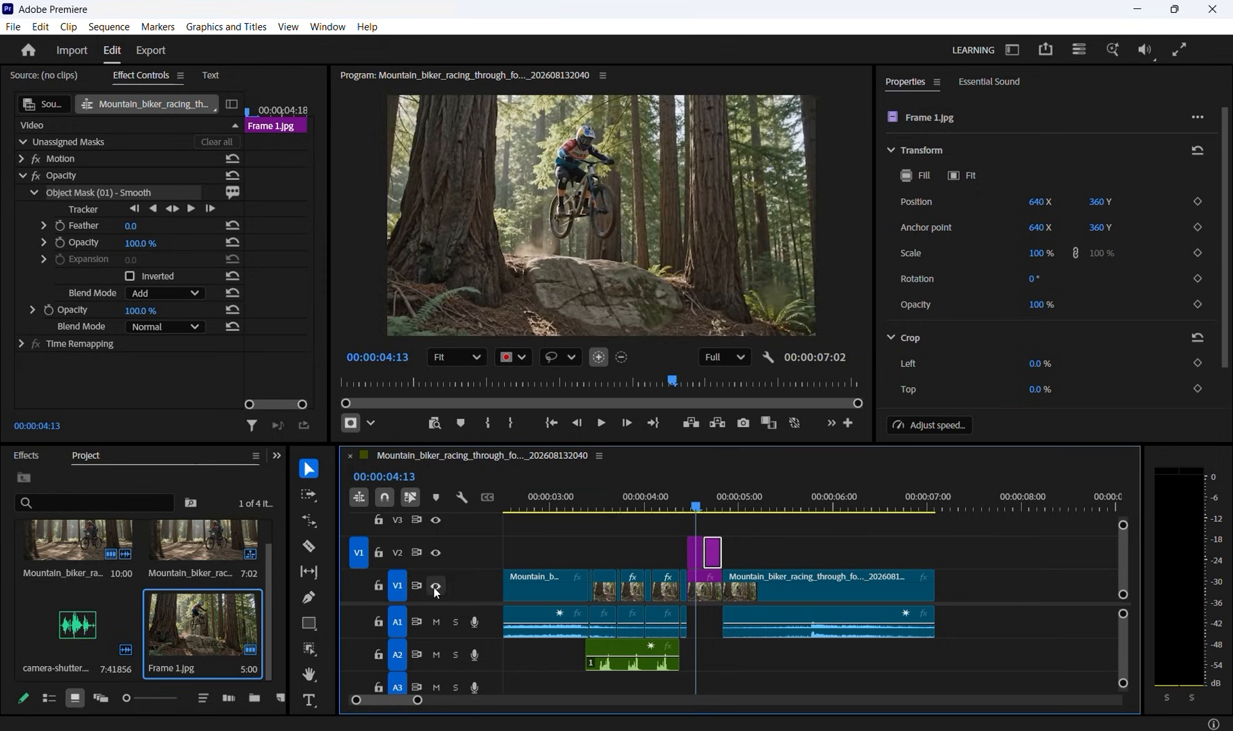
Step: Apply the Brightness & Contrast effect to the first Frame 1.jpg piece on V2 with brightness 100 and contrast 88
left_click(693, 557)
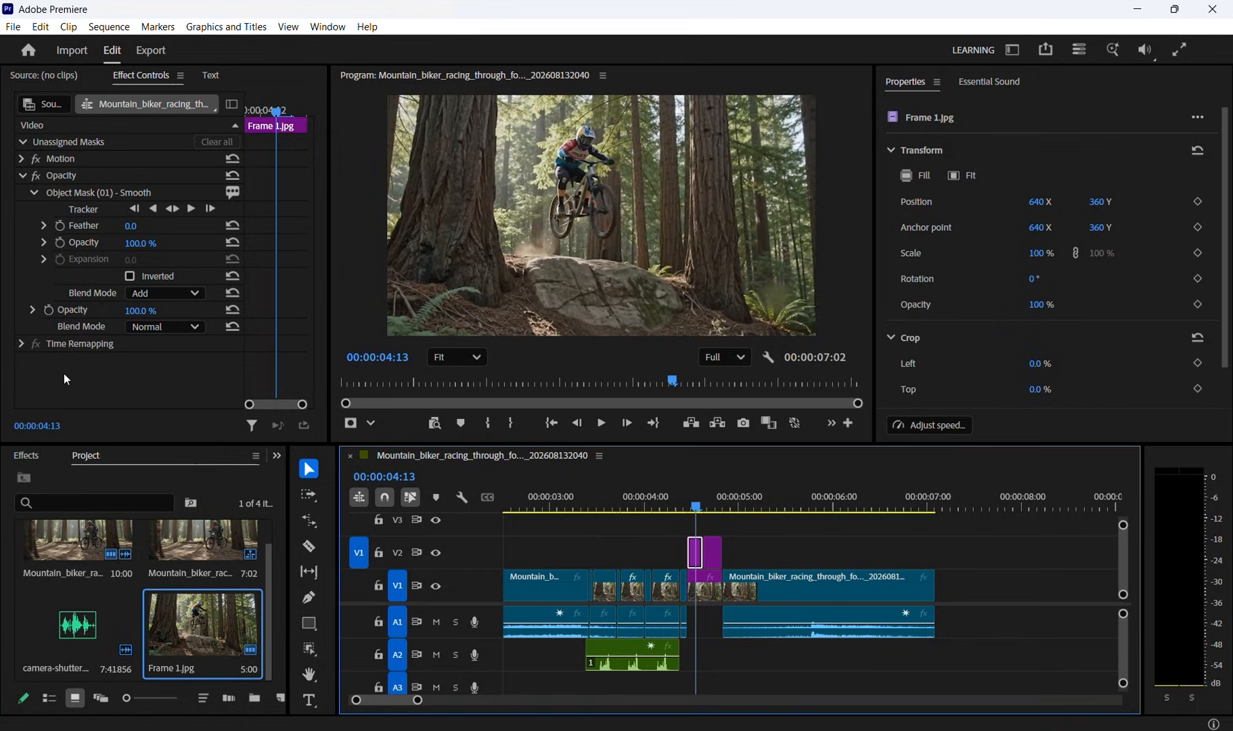
left_click(33, 459)
left_click(88, 481)
type("b")
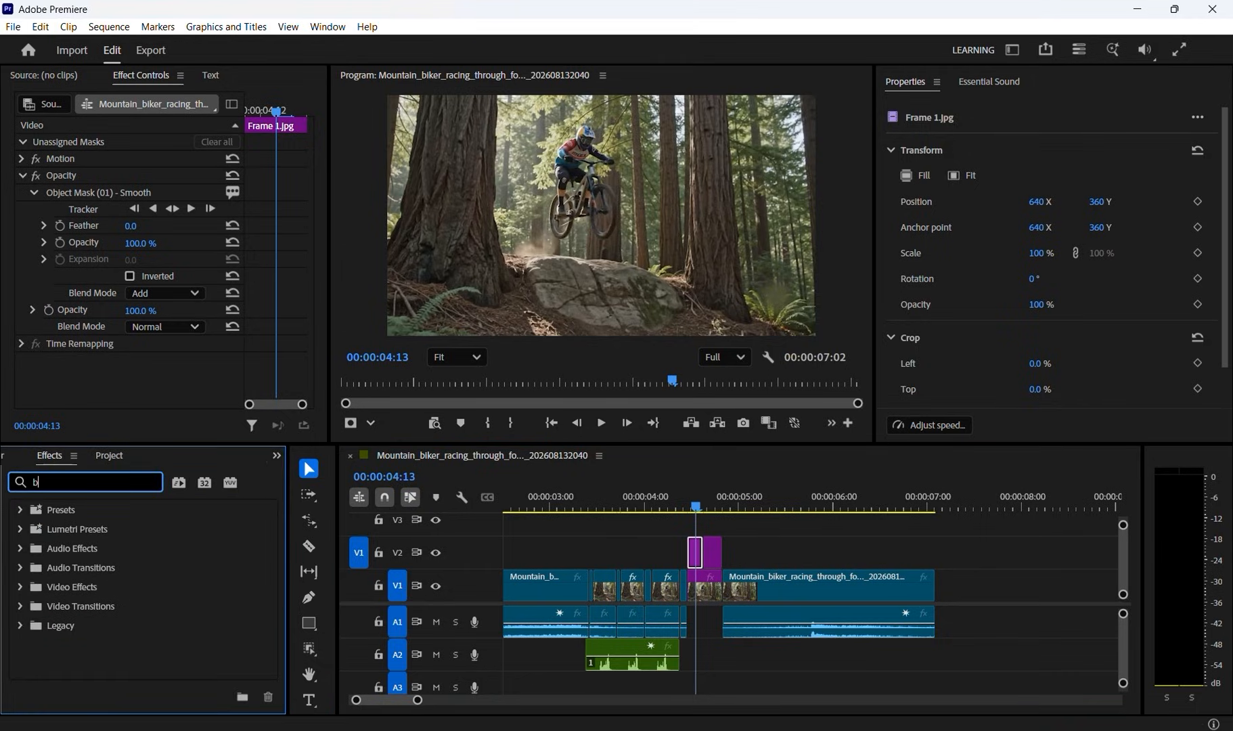
type("right")
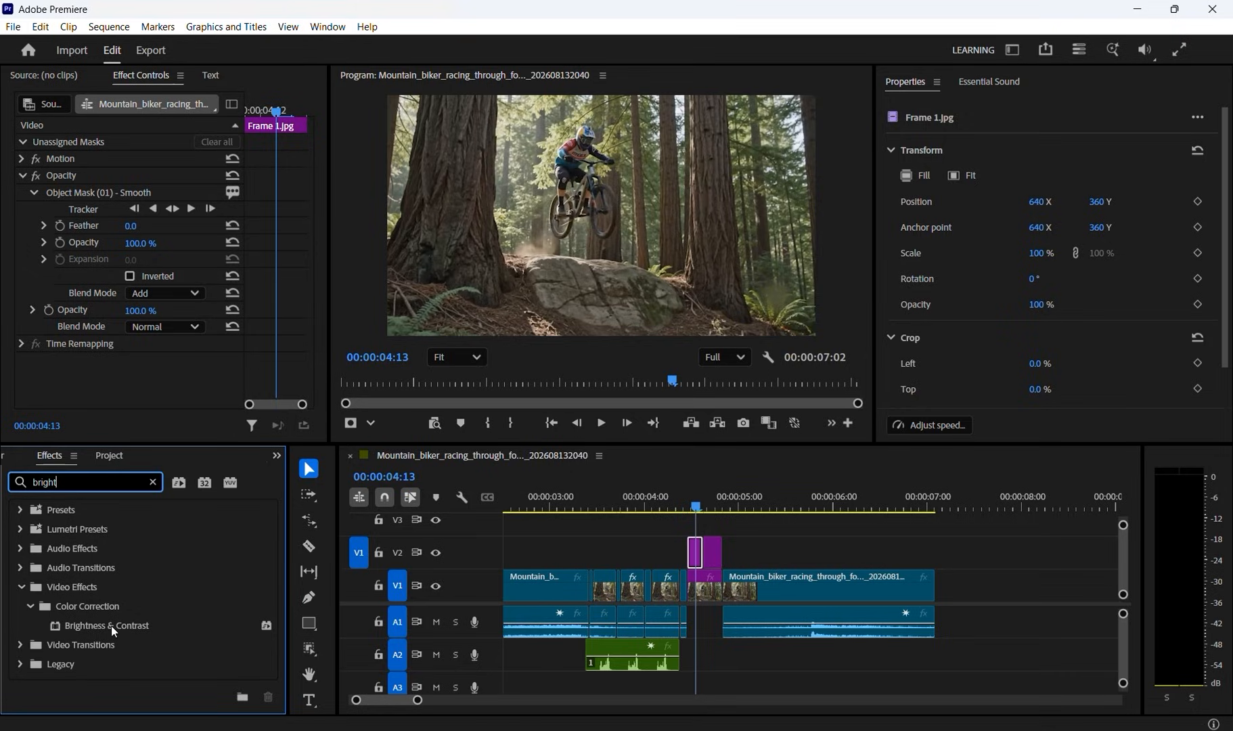
double_click(59, 481)
type("bright")
left_click_drag(106, 625, 691, 559)
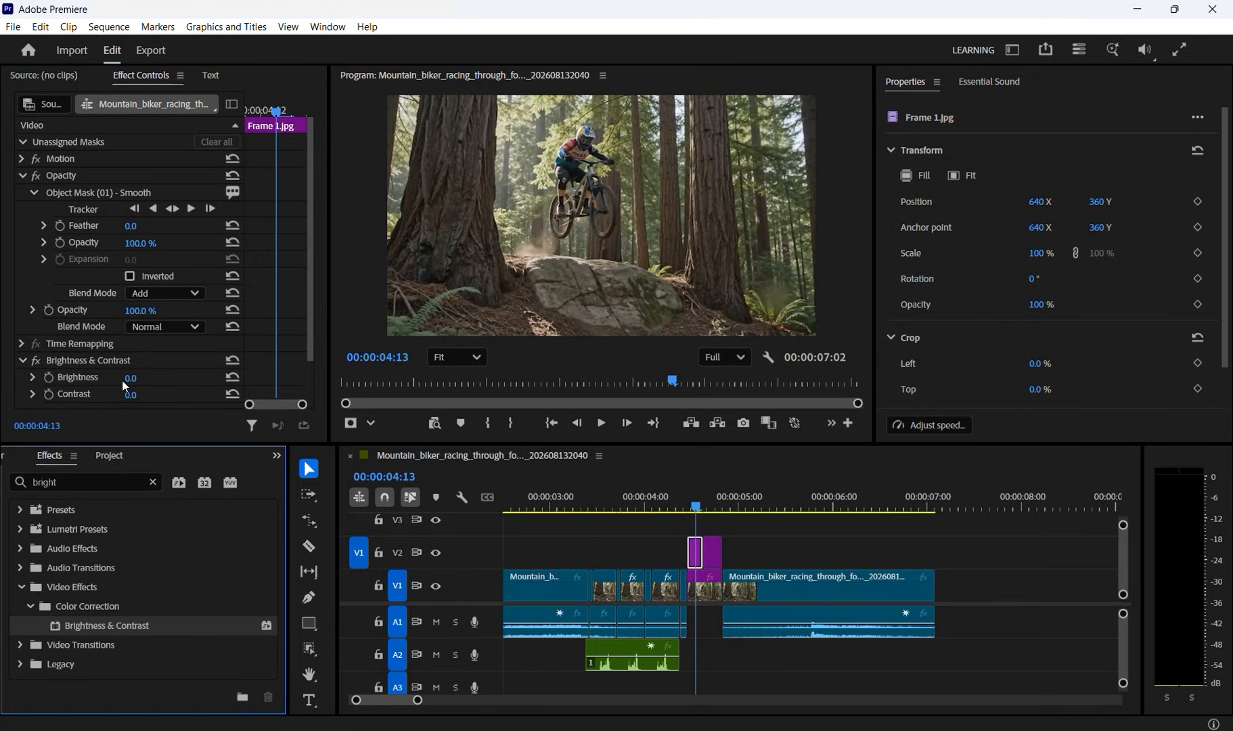
left_click_drag(130, 385, 155, 394)
left_click_drag(154, 394, 147, 395)
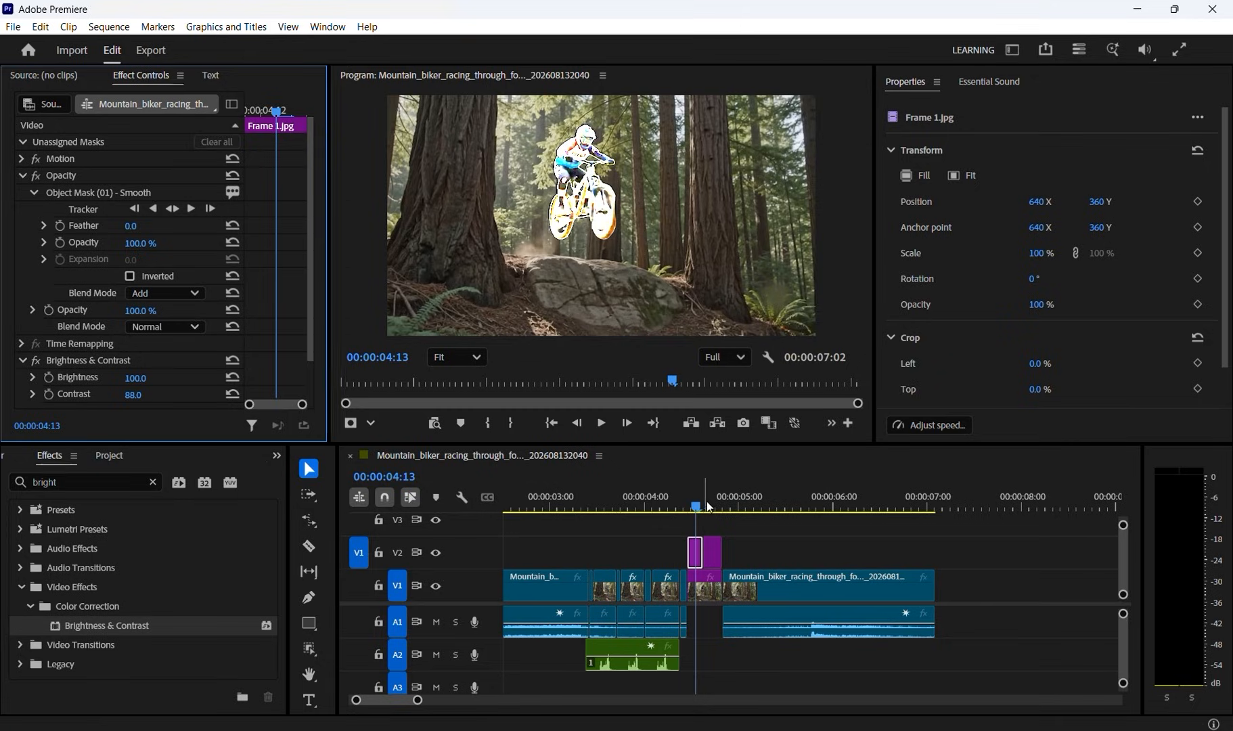
Step: Copy the Brightness & Contrast effect from the first Frame 1.jpg piece and paste it onto the second piece on V2
right_click(72, 360)
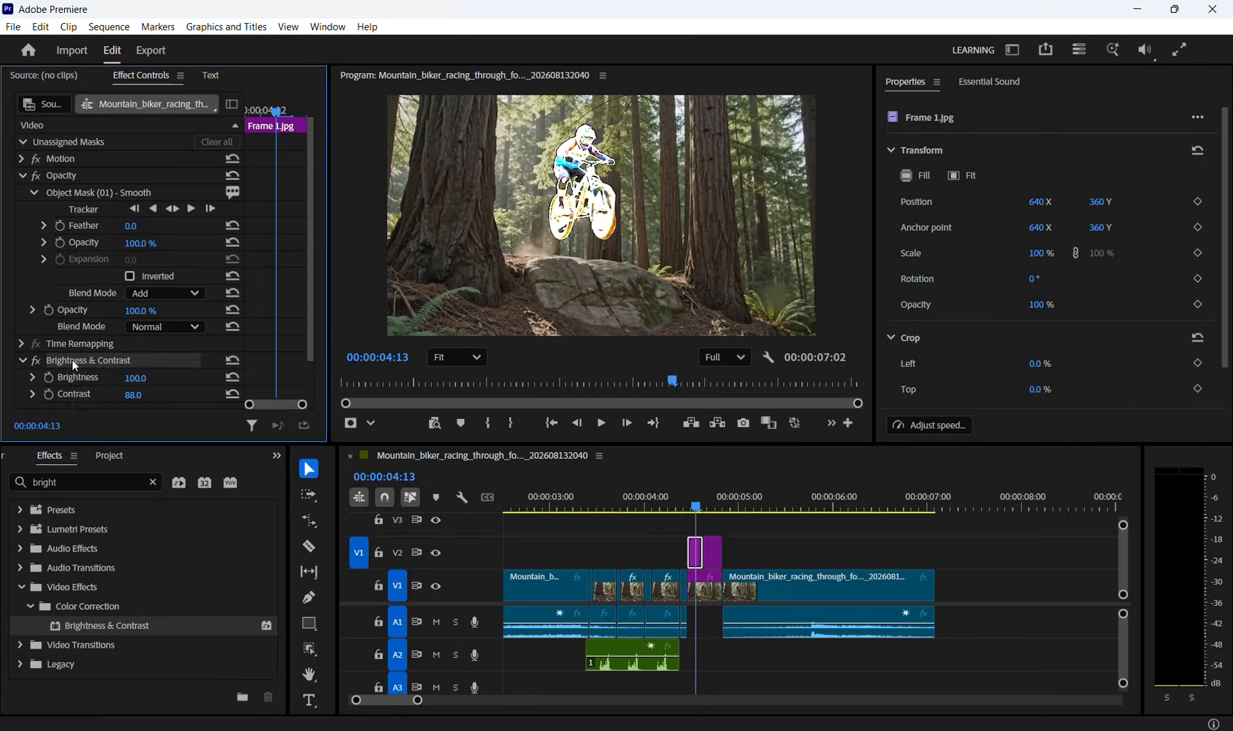
left_click(121, 434)
left_click(712, 553)
left_click(707, 505)
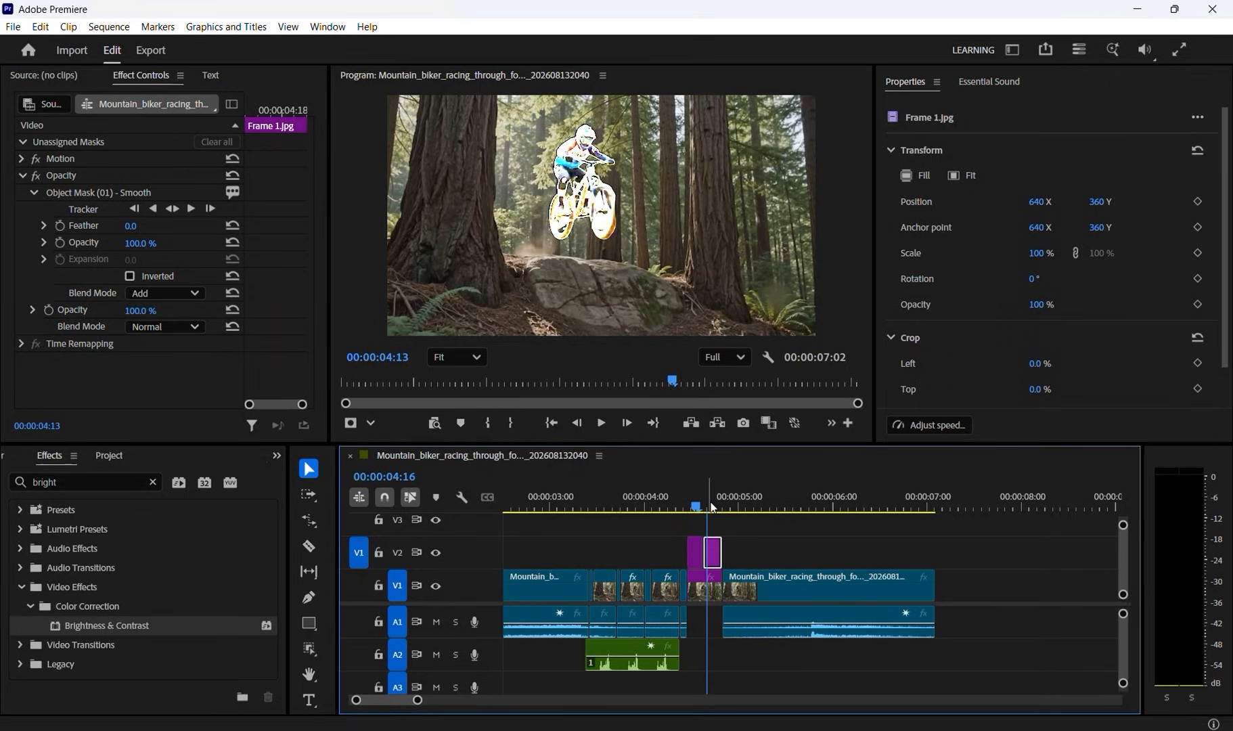
left_click(711, 506)
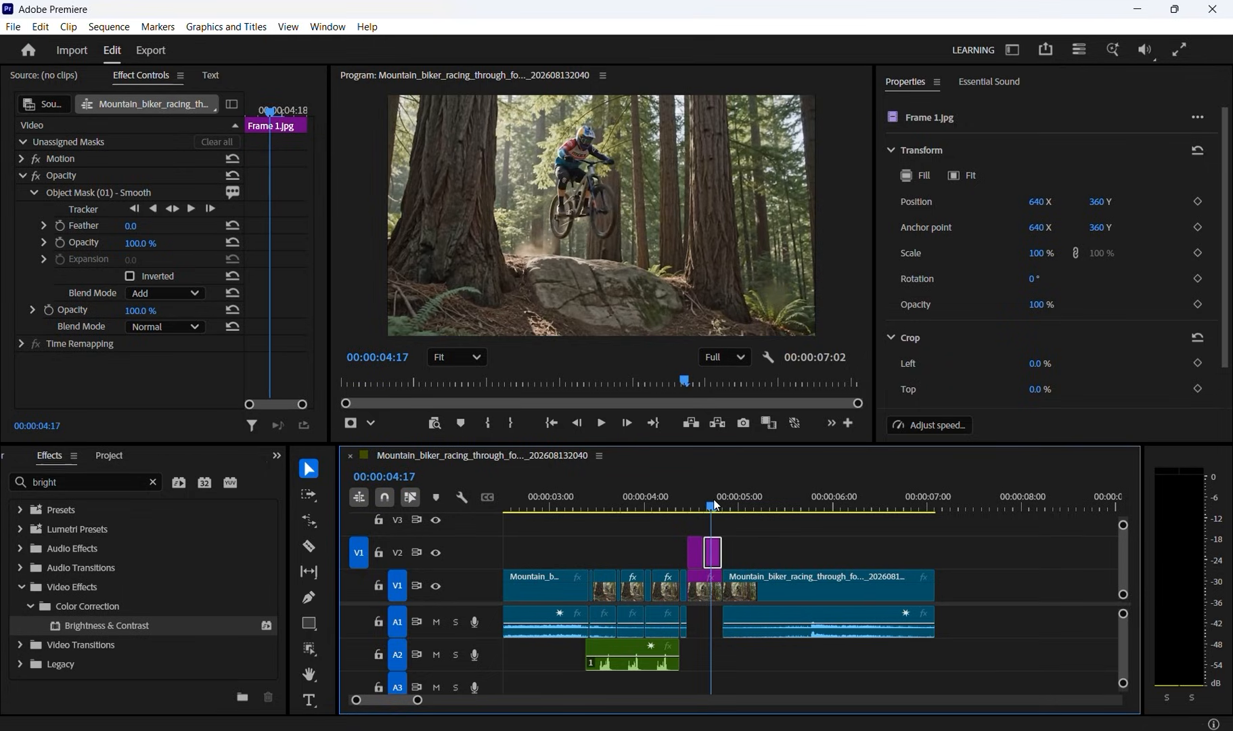
left_click(82, 377)
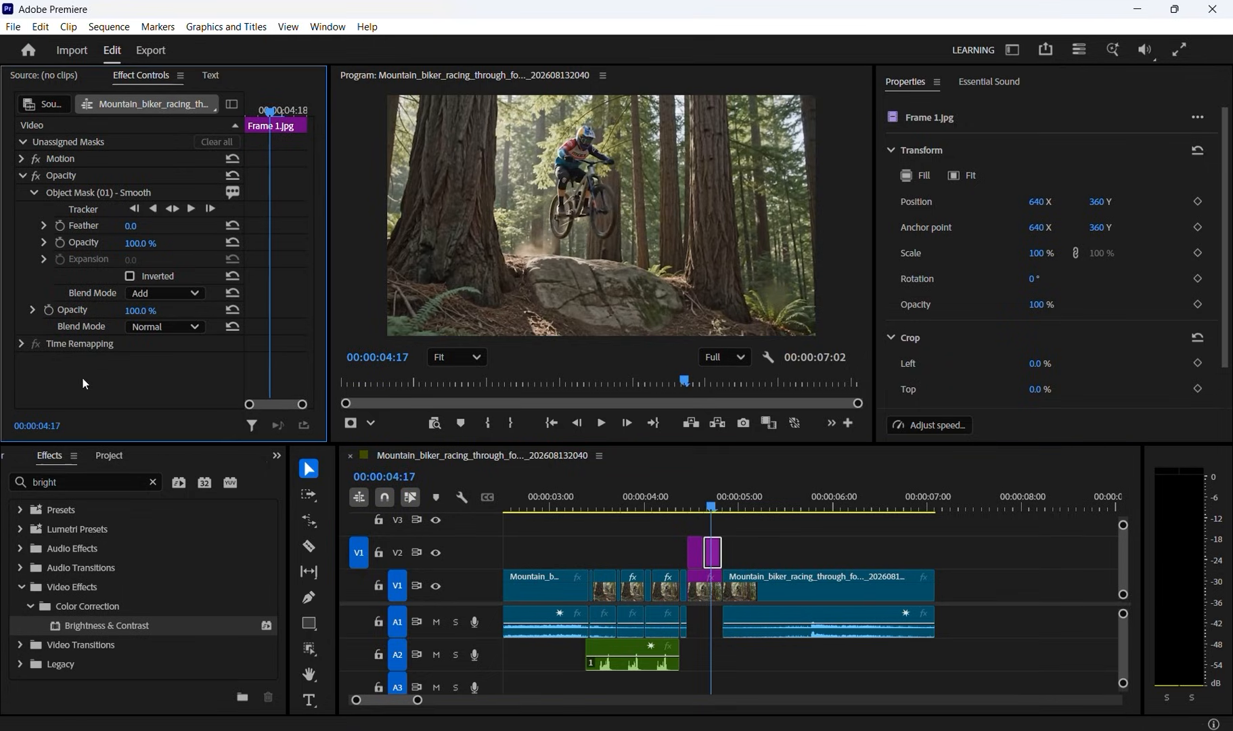
right_click(91, 370)
left_click(129, 454)
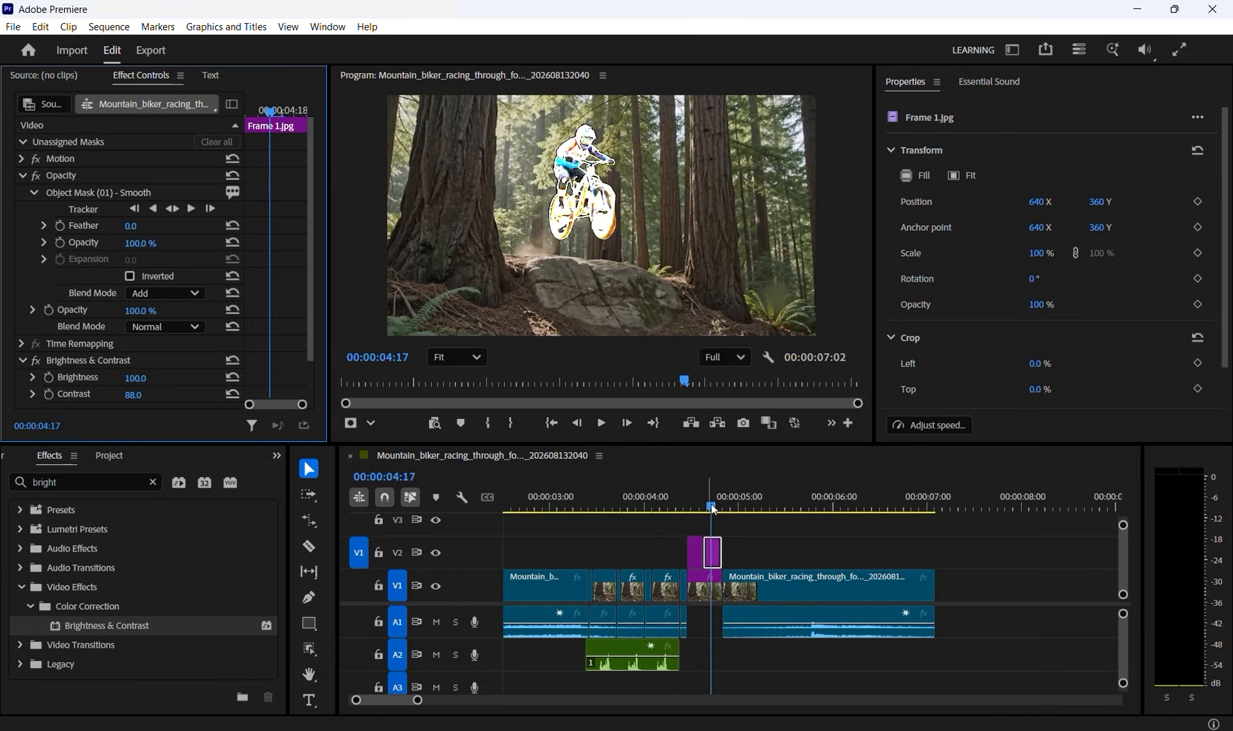
Step: Shorten both Frame 1.jpg pieces on V2 from their ends, to two frames for the first and three frames for the second
left_click_drag(712, 508, 699, 511)
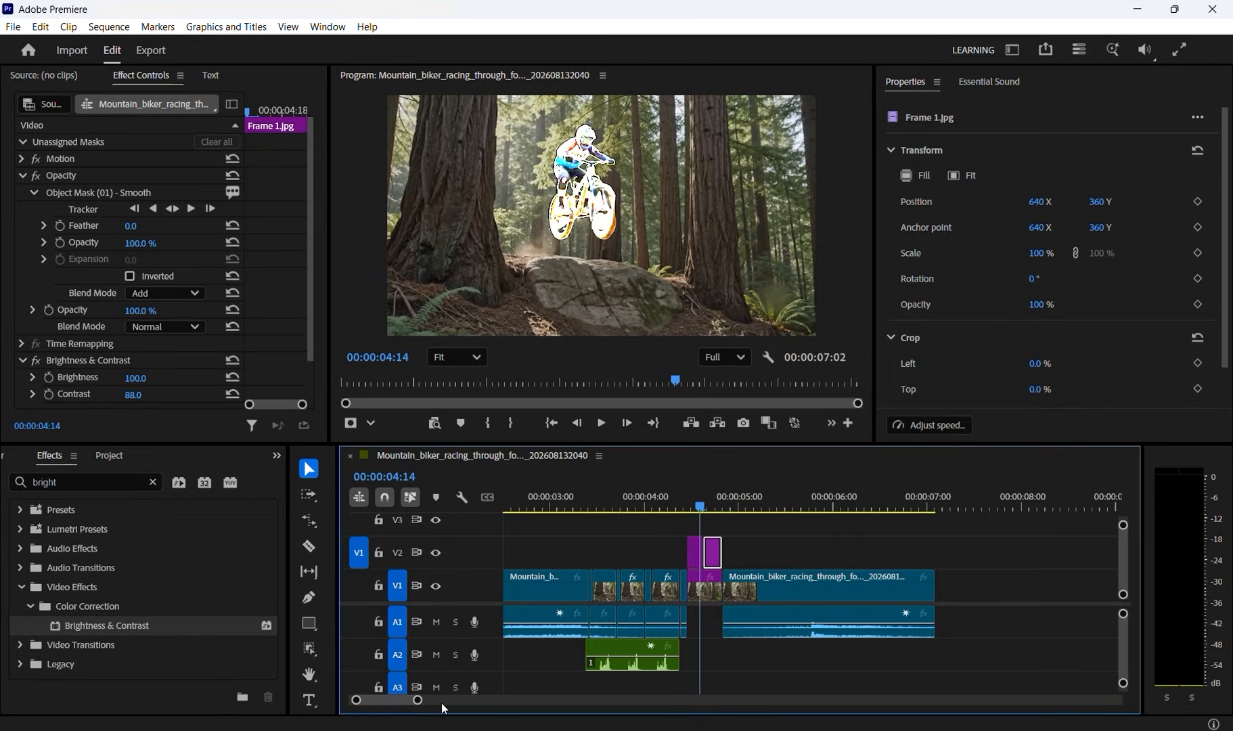
left_click_drag(418, 700, 375, 701)
left_click(753, 553)
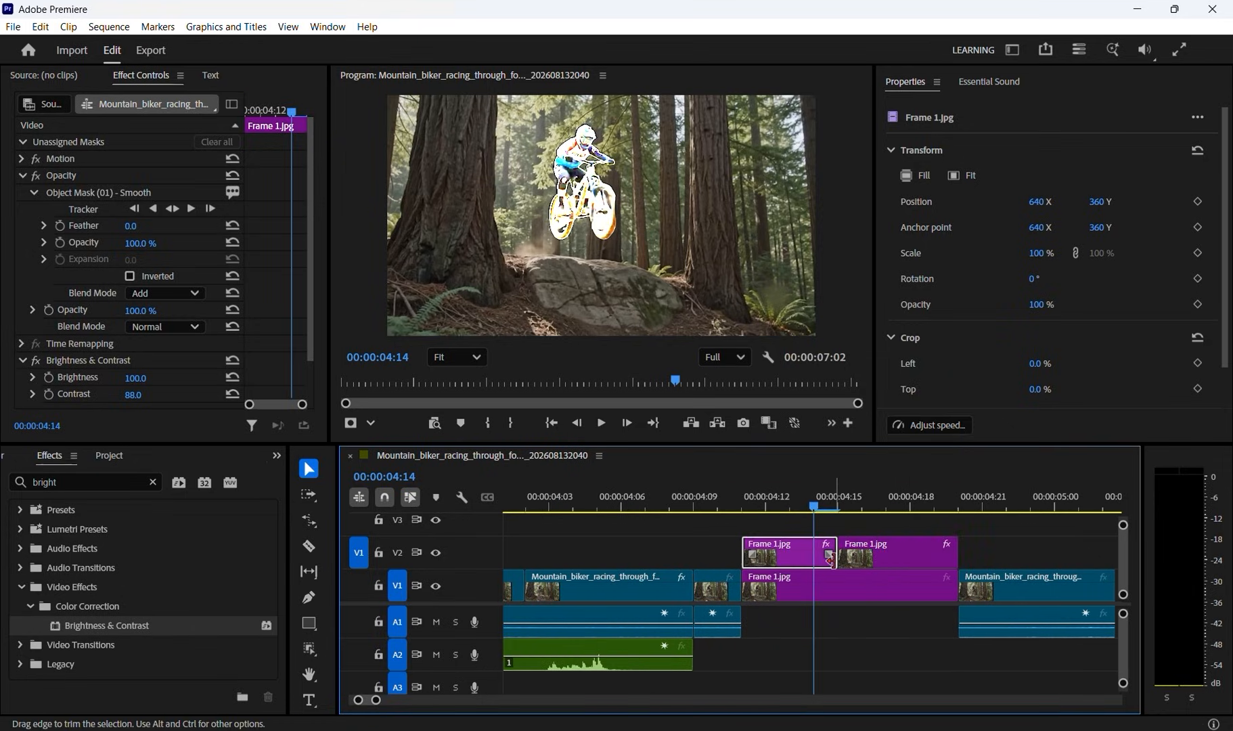
left_click_drag(832, 556, 798, 554)
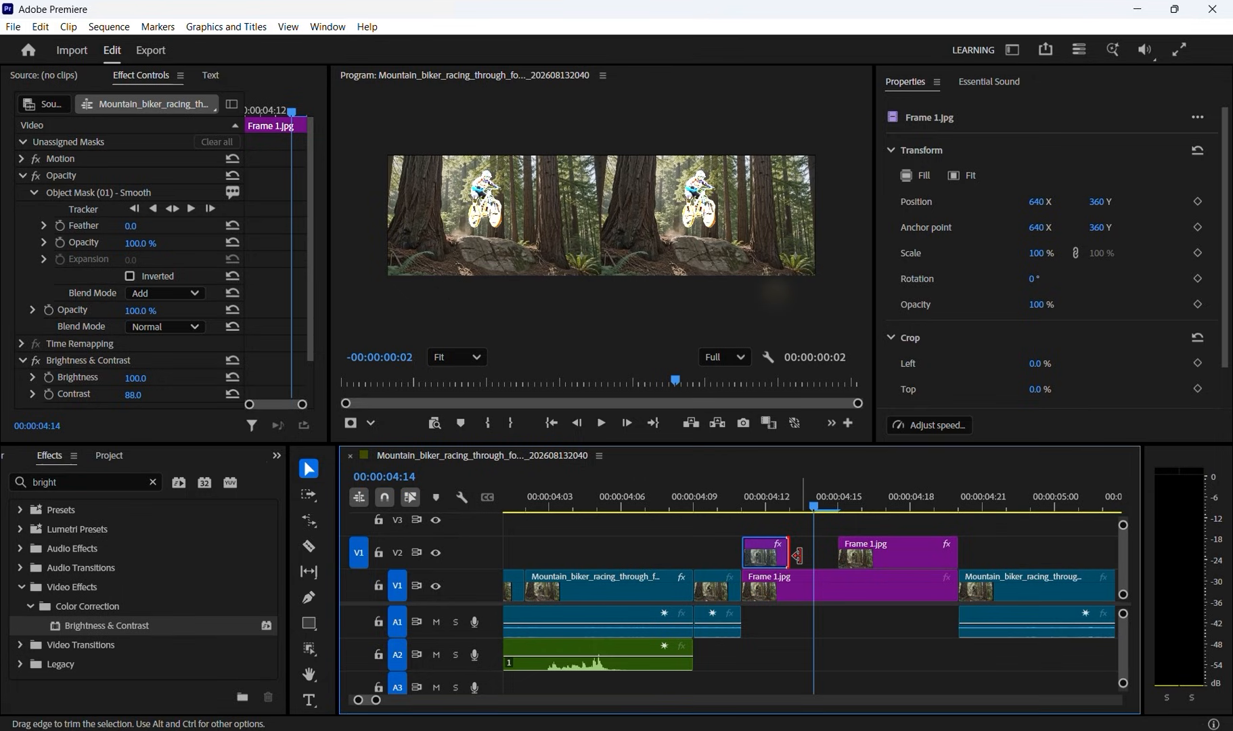
left_click(899, 559)
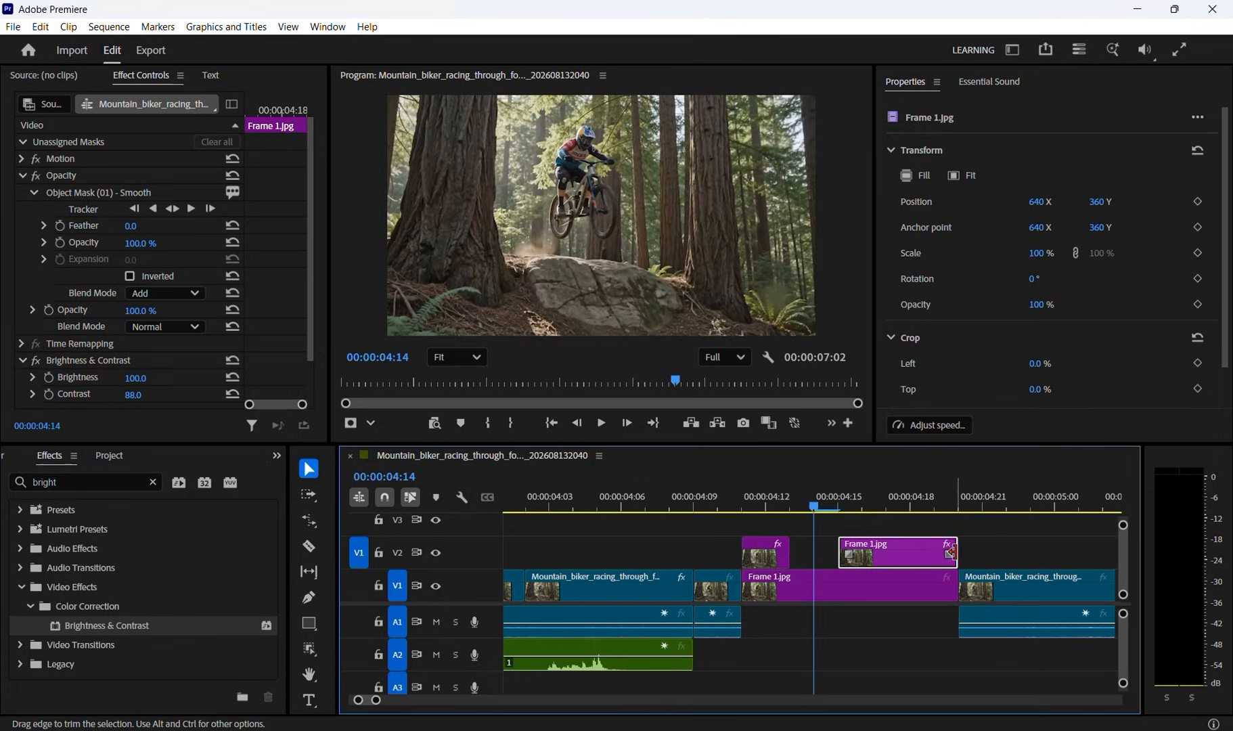
left_click_drag(952, 553, 914, 551)
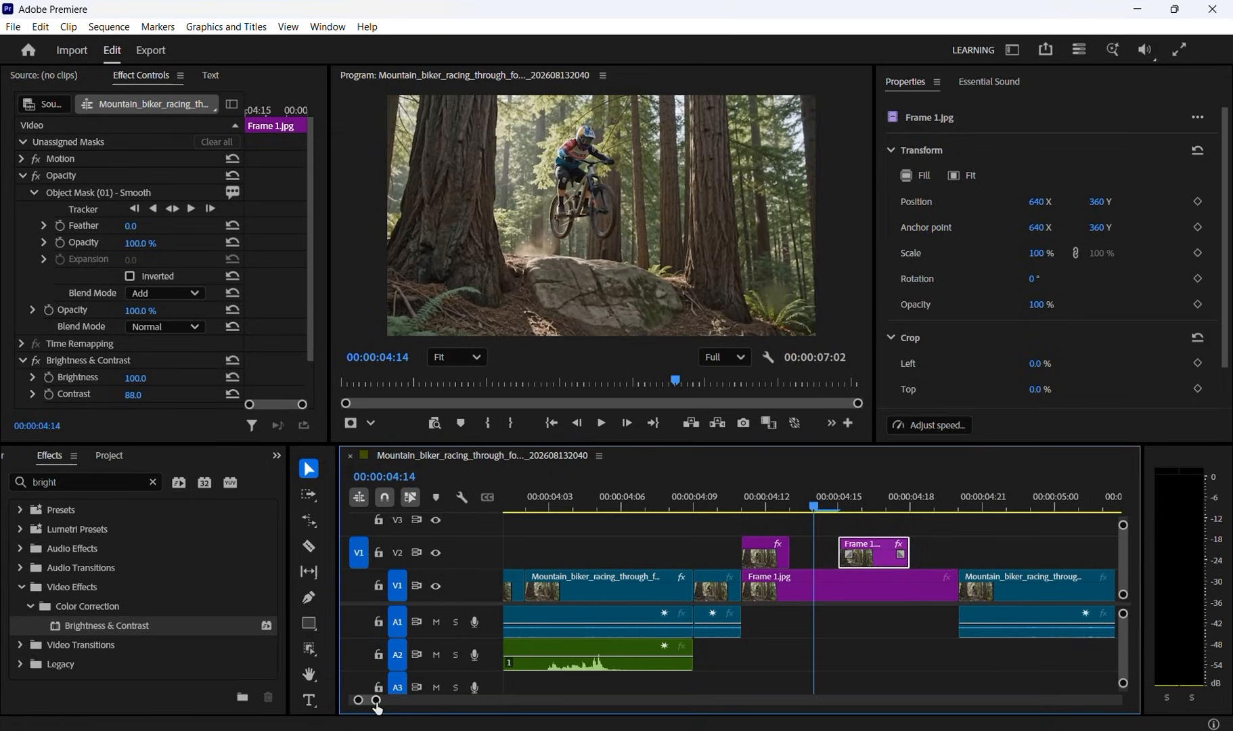
Step: Play back the jump from 00:00:04:08 and again from 00:00:04:04 to review the timing of the two brightened flashes
left_click_drag(377, 701, 404, 714)
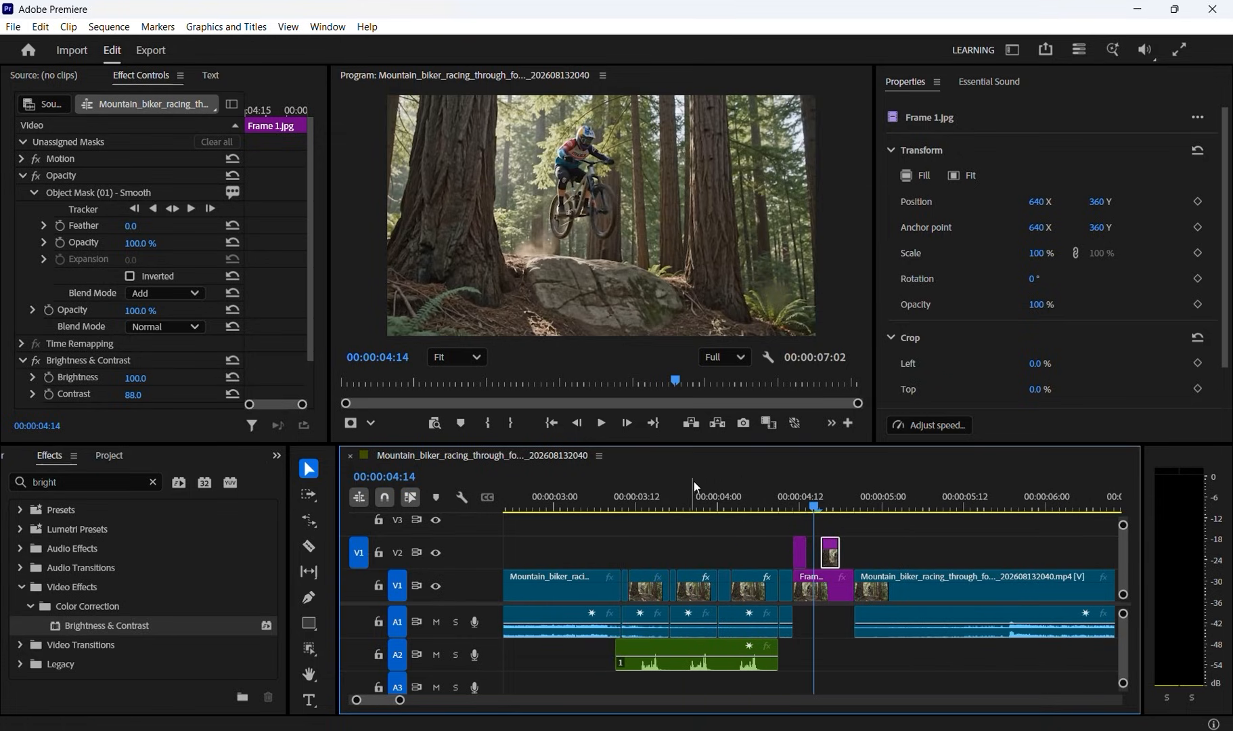
left_click(773, 499)
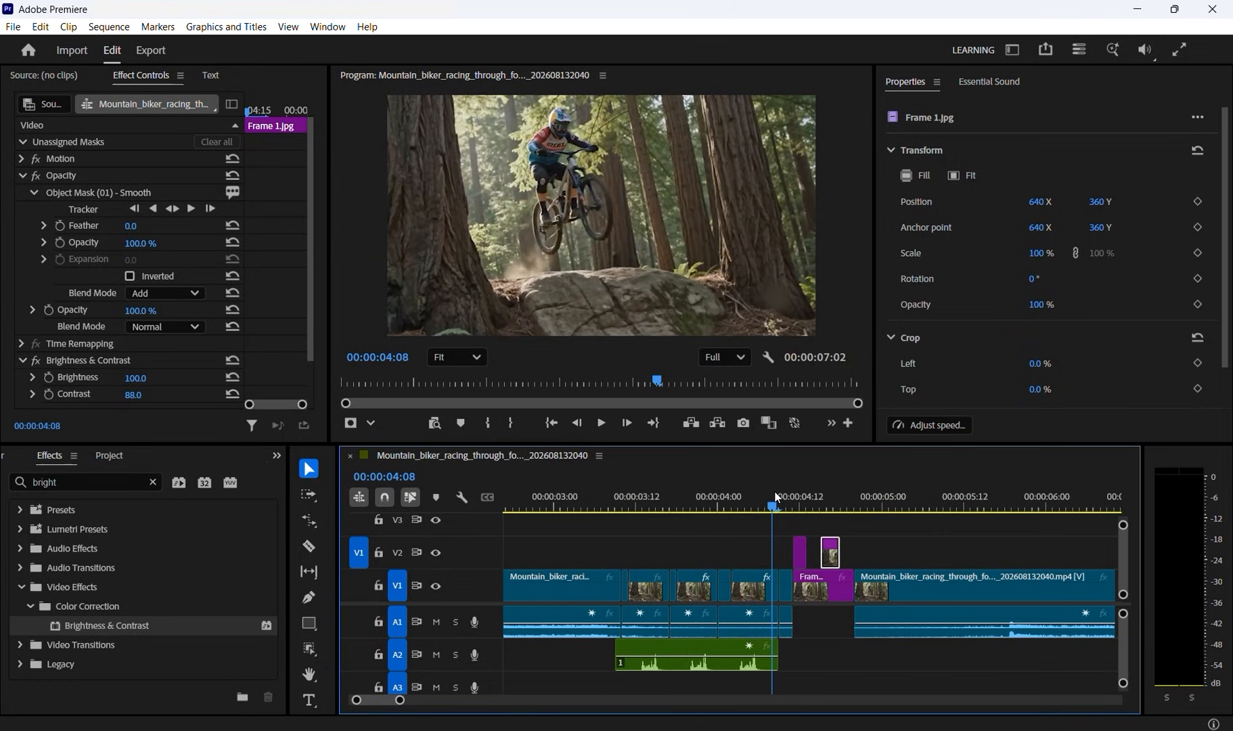
key("space")
key("space")
left_click(778, 488)
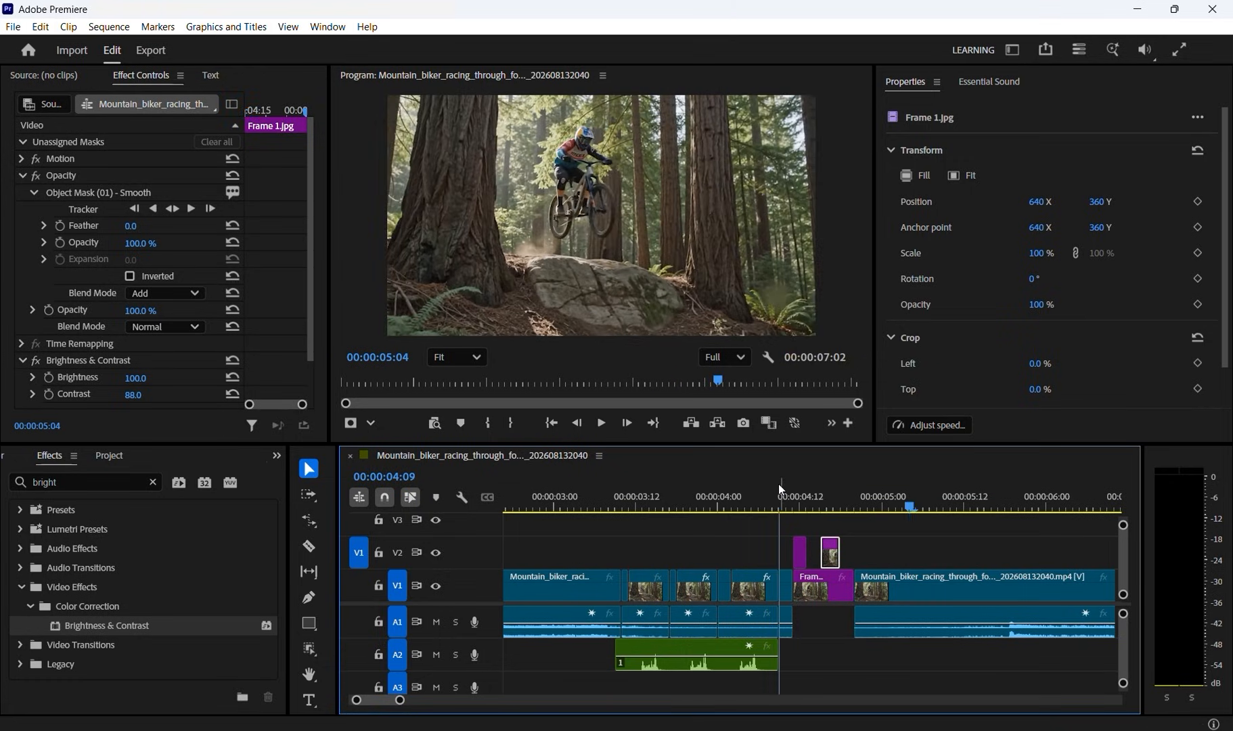
key("space")
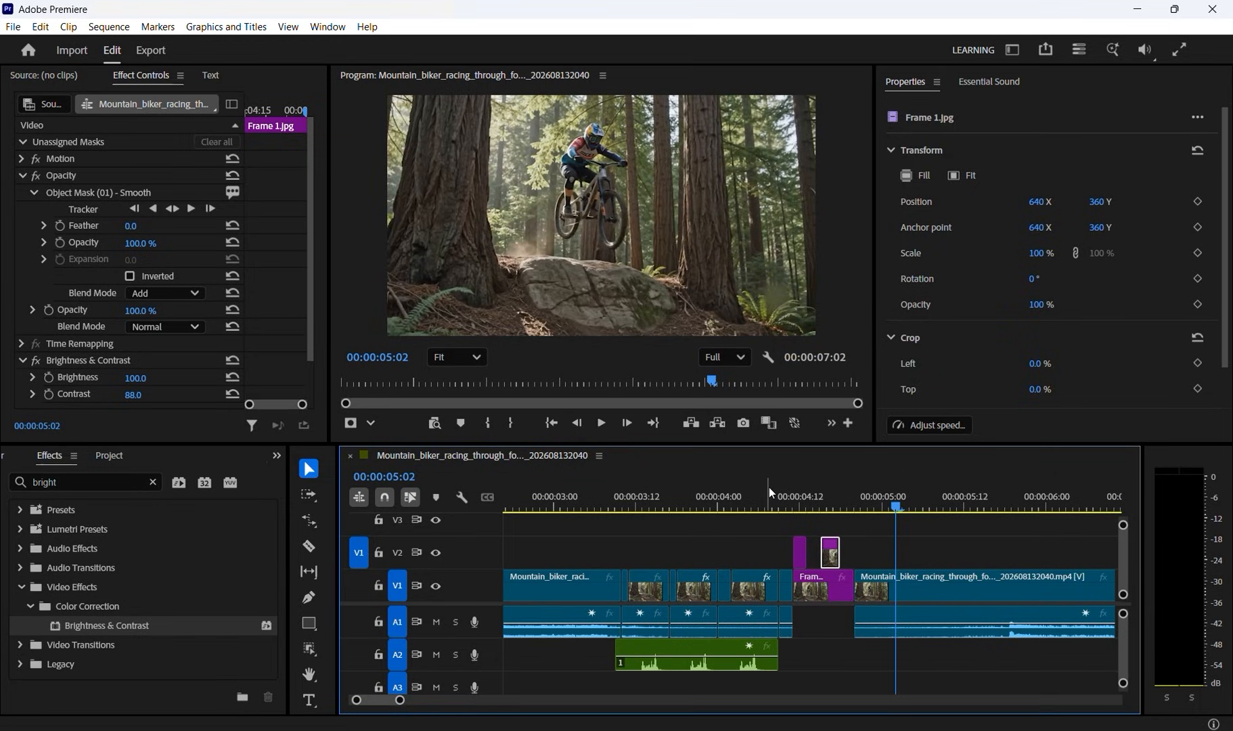
left_click_drag(406, 706, 440, 716)
left_click(748, 498)
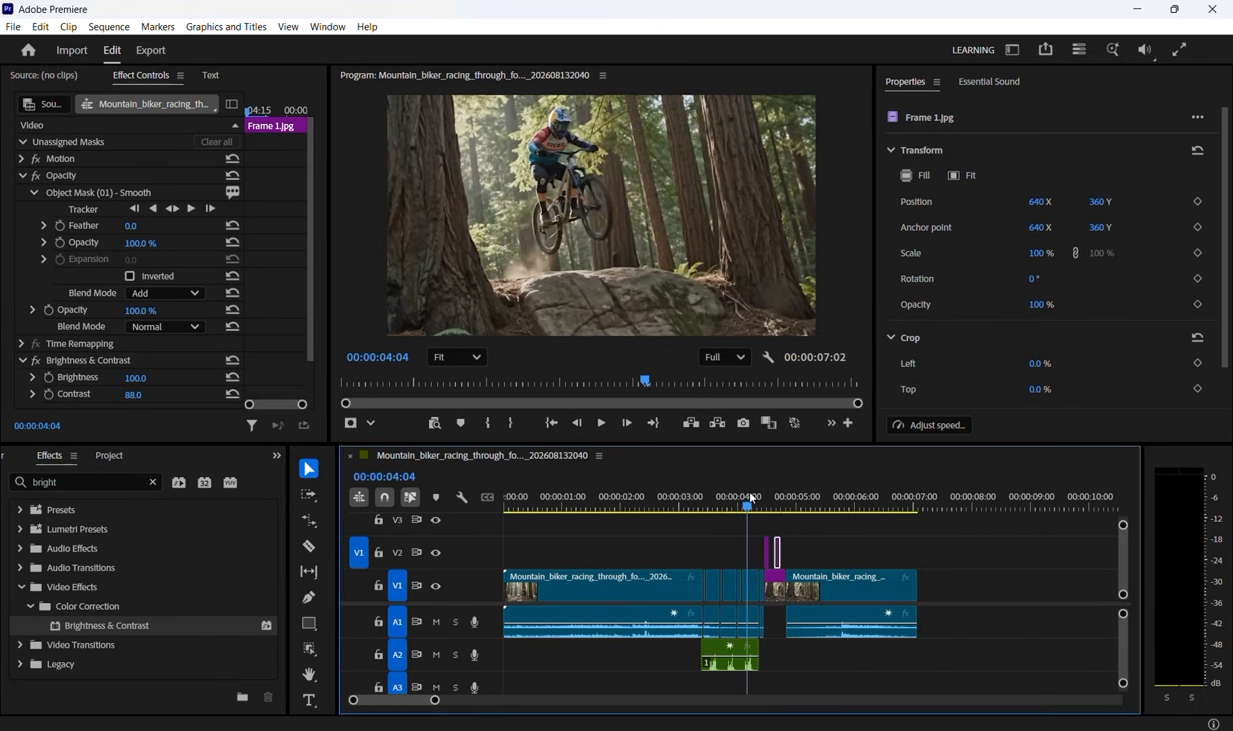
key("space")
key("space")
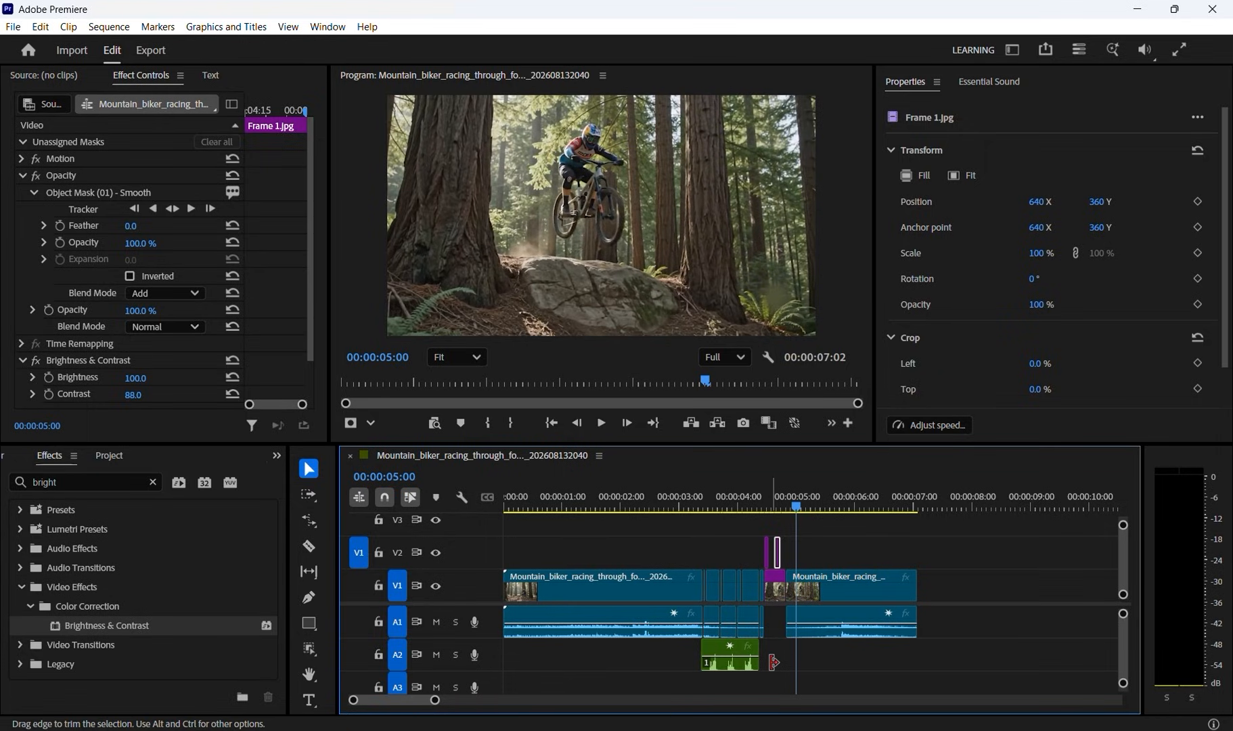
Step: Split the camera-shutter.mp3 clip on A2 with the Razor tool just before its last shutter sound
left_click_drag(791, 500, 767, 510)
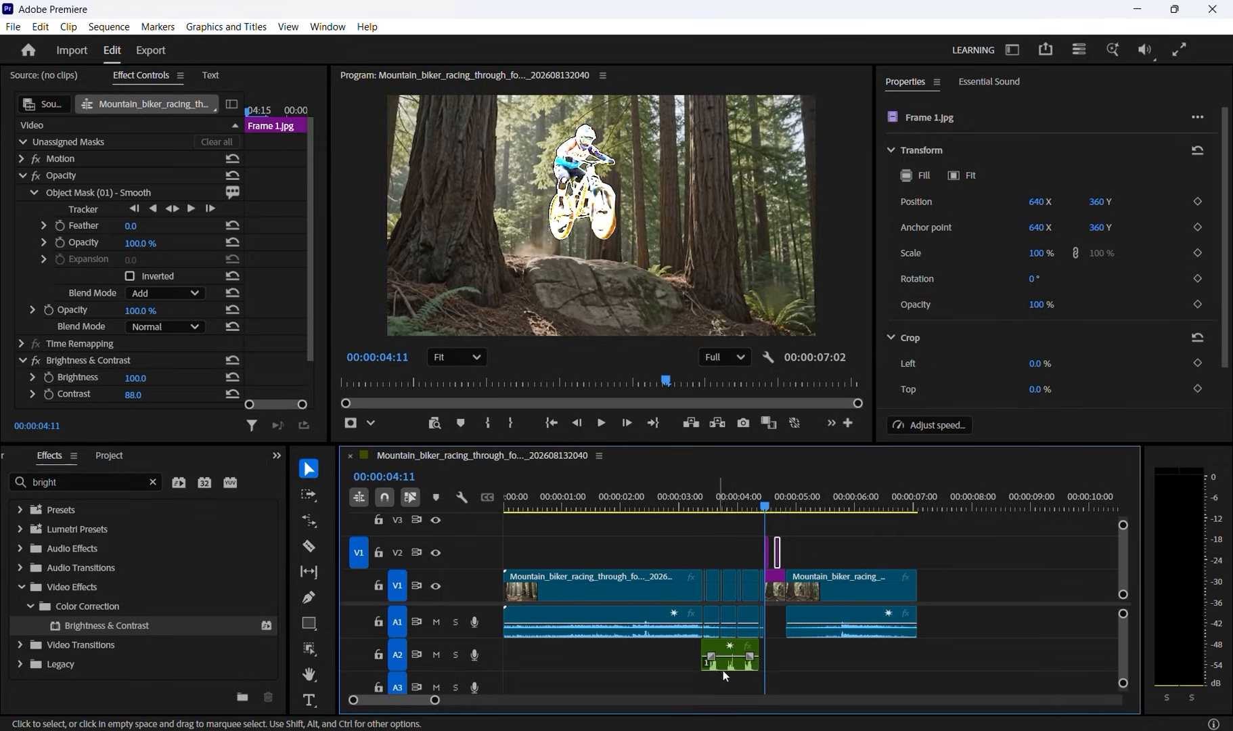
left_click(743, 673)
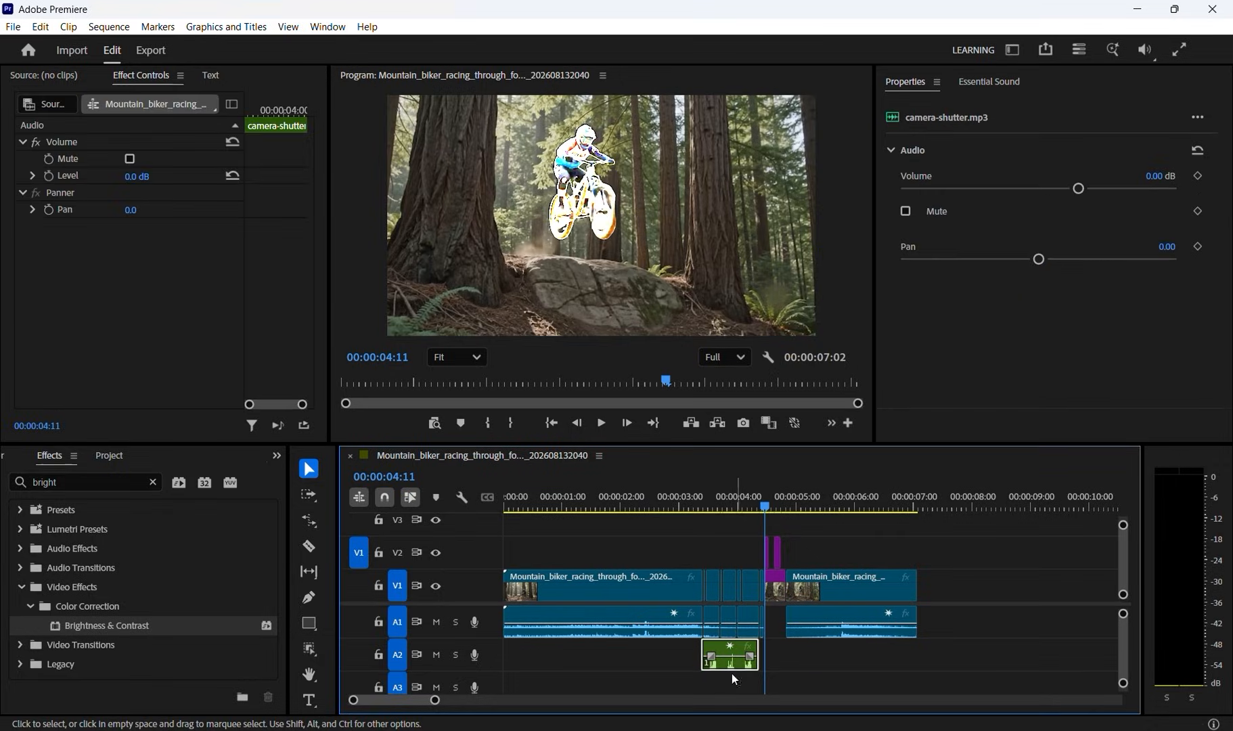
left_click(309, 546)
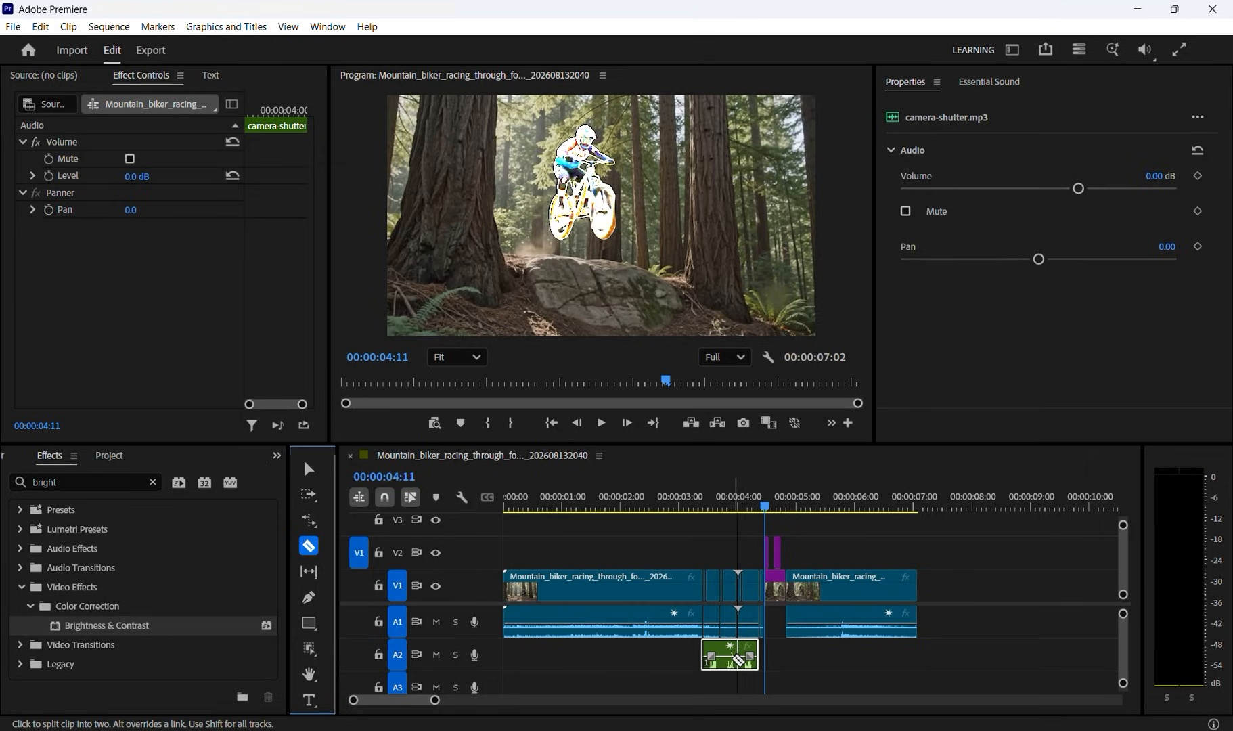
key("v")
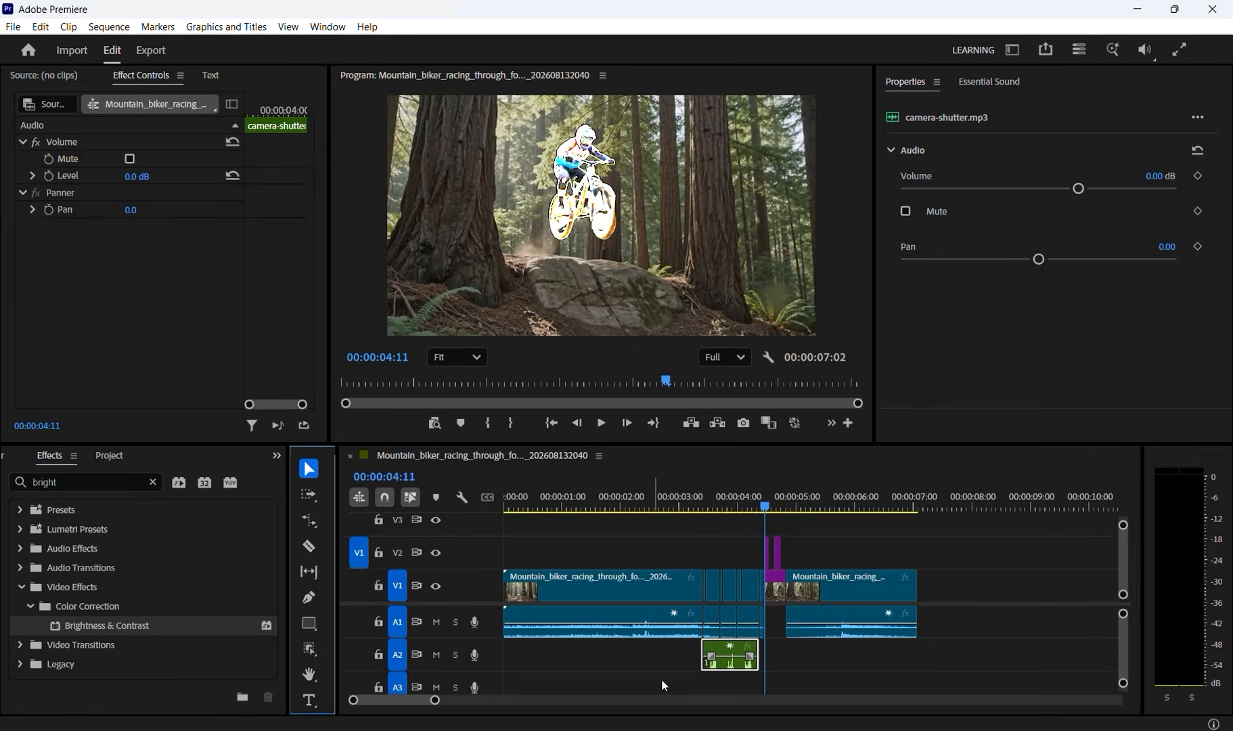
left_click(737, 682)
left_click(738, 661)
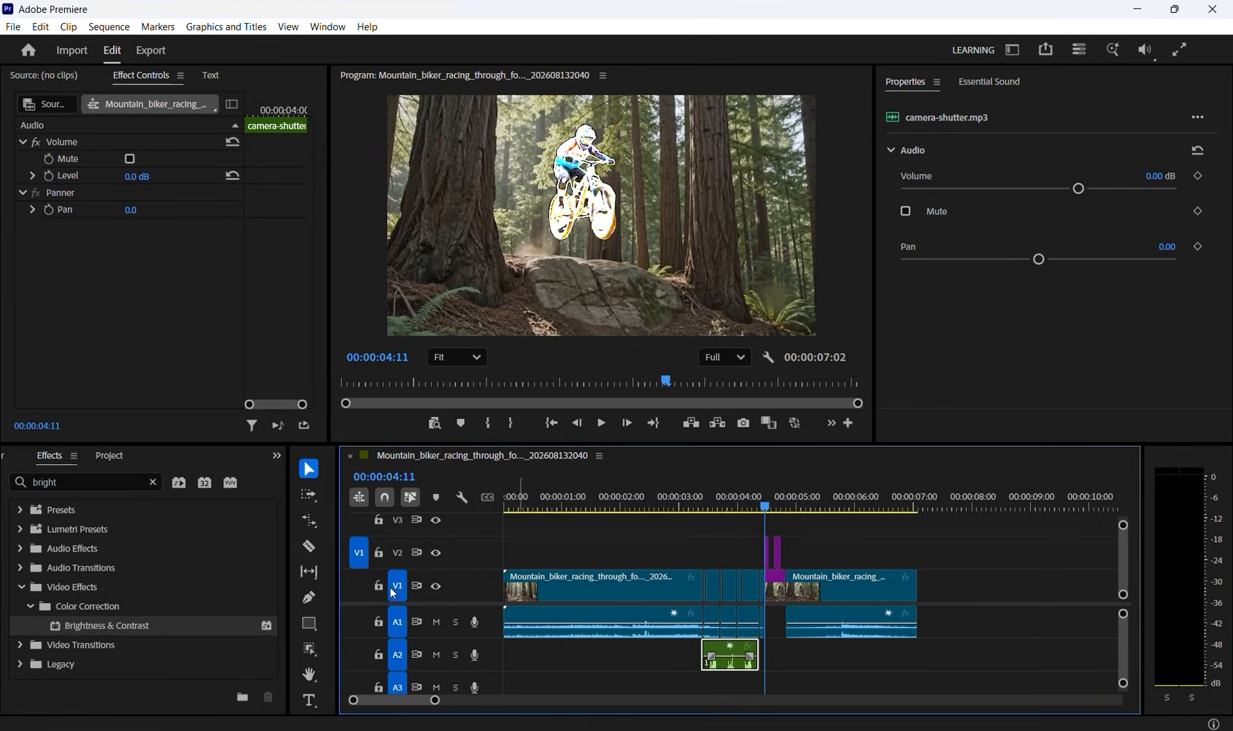
left_click(311, 548)
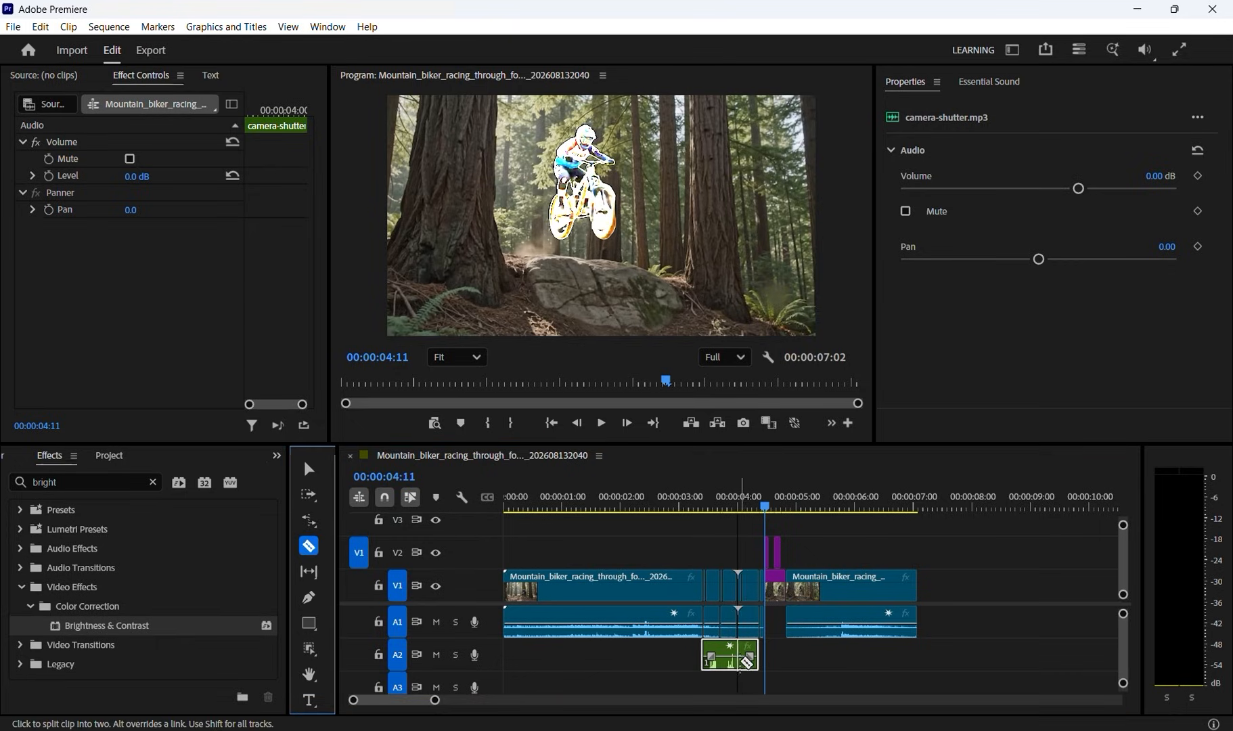
left_click(742, 659)
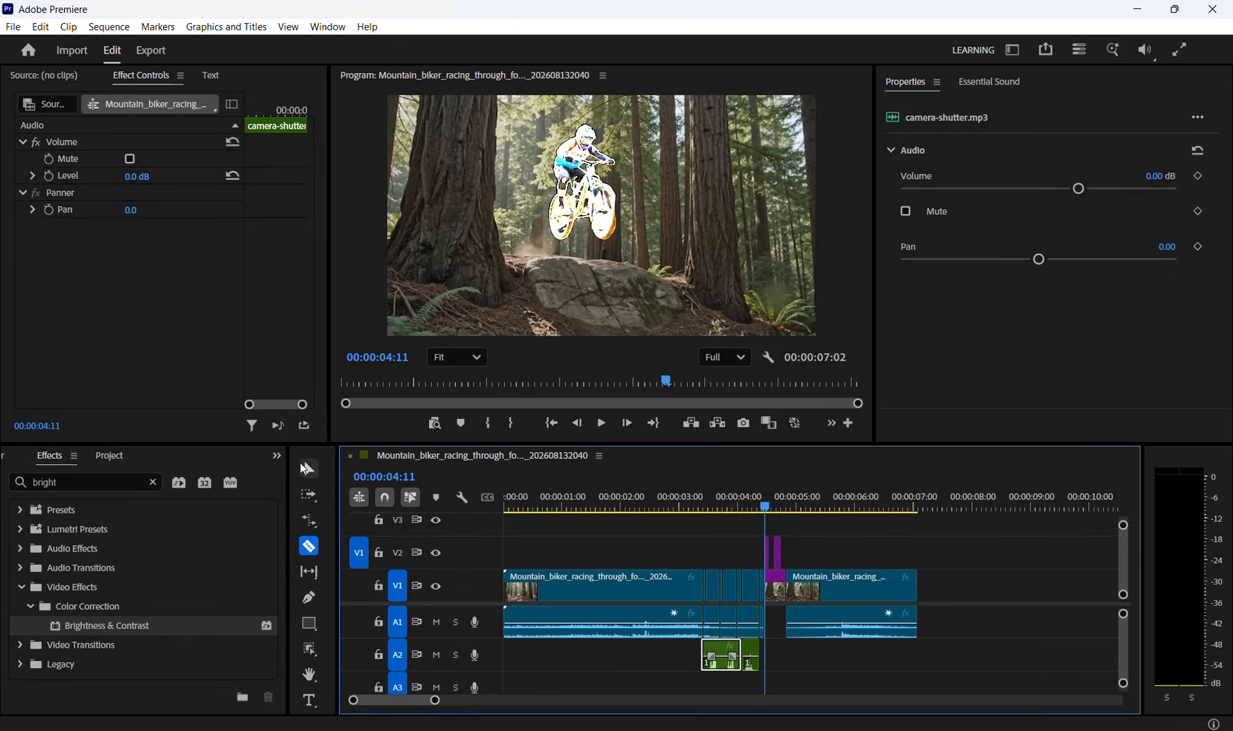
left_click(309, 469)
left_click(807, 671)
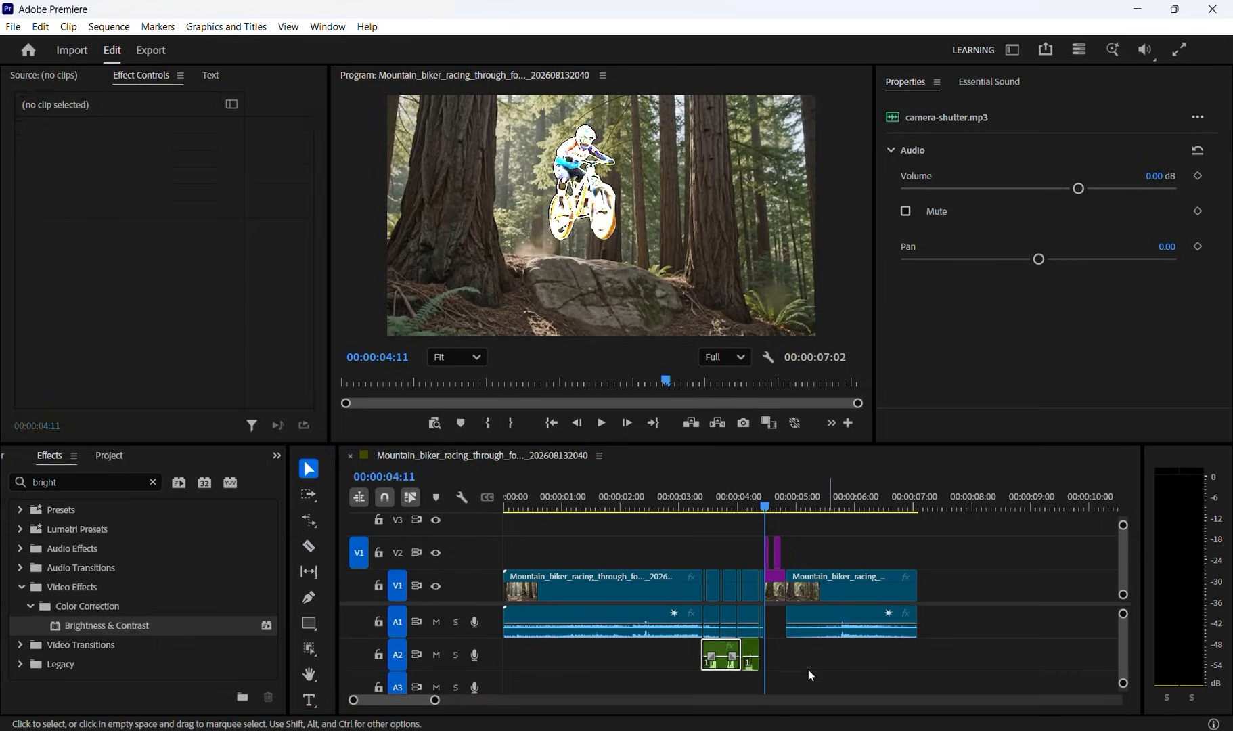
Step: Copy the last camera-shutter.mp3 piece, paste it on A2 at 00:00:04:11, and play back the flash with sound
left_click(755, 665)
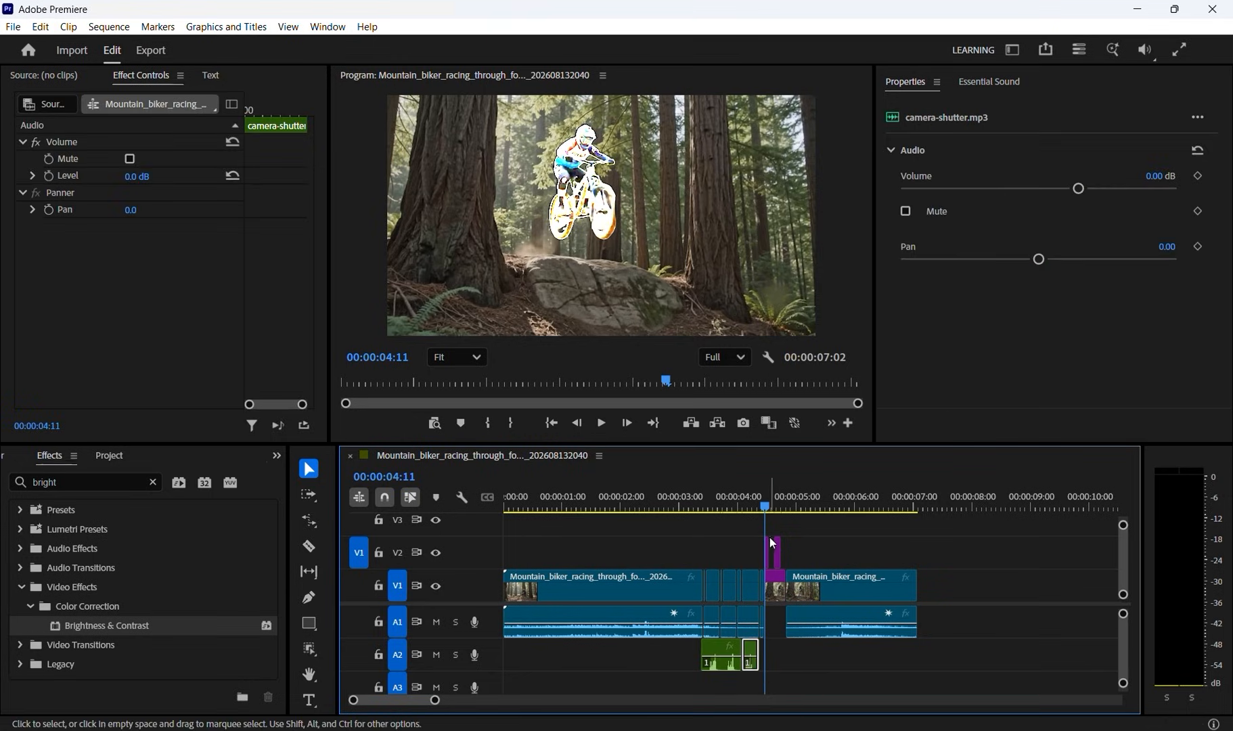
left_click(766, 509)
left_click(765, 510)
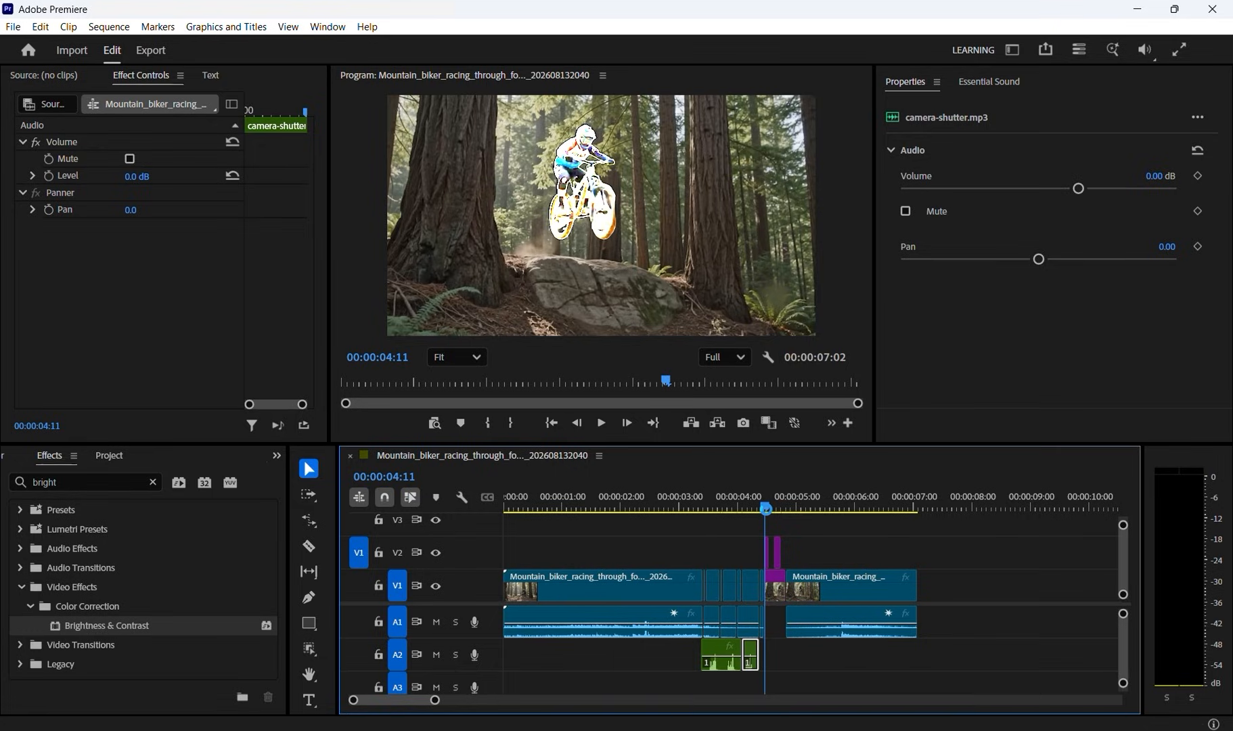
key("ctrl+v")
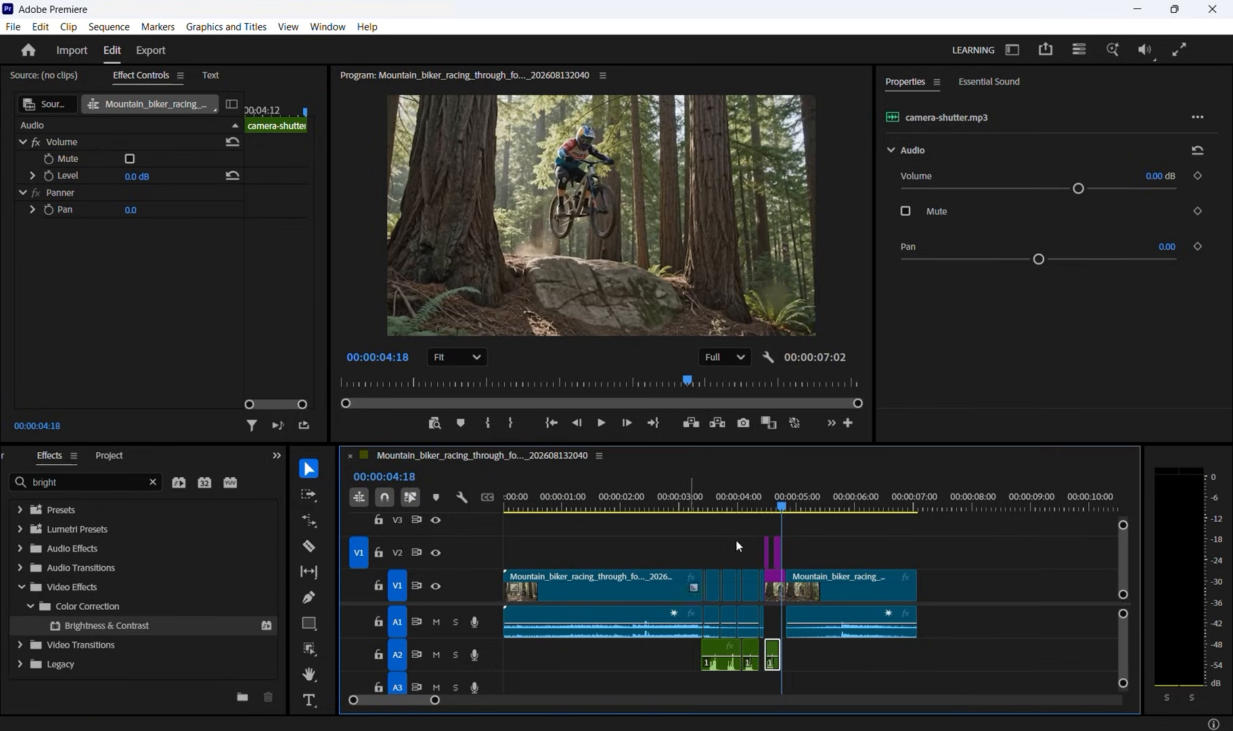
left_click(767, 491)
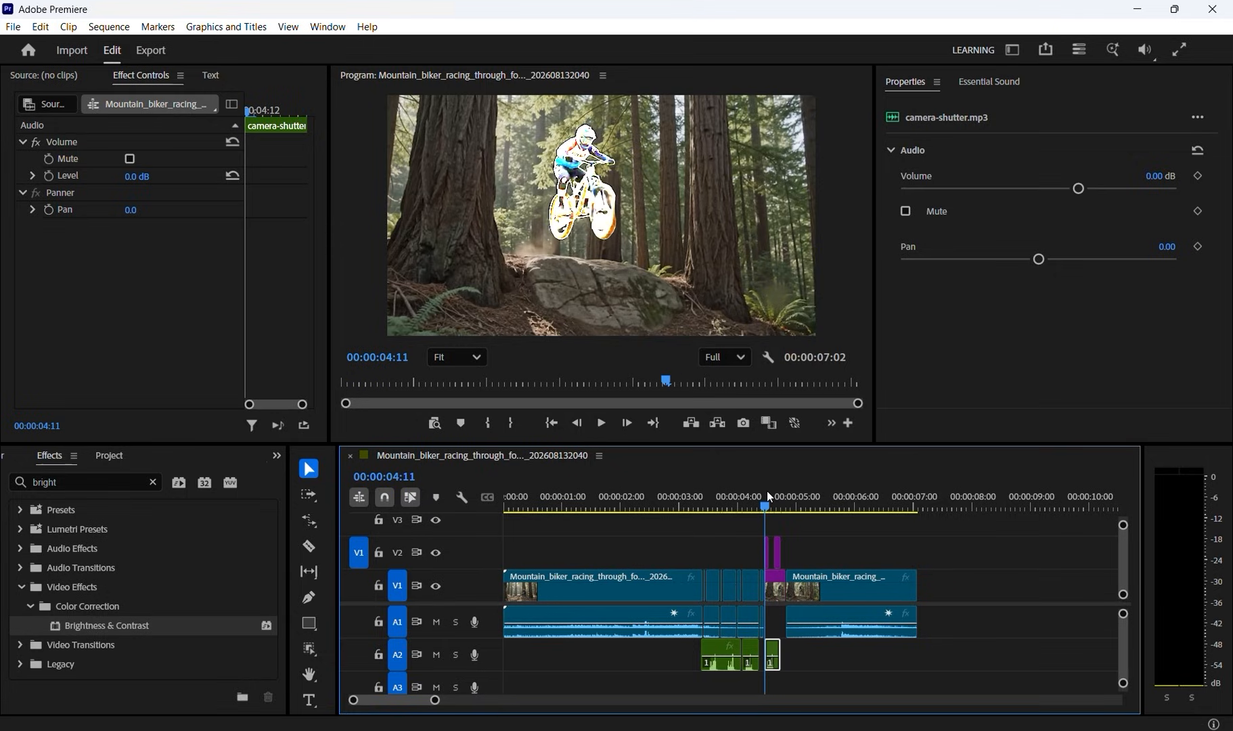
key("space")
key("space")
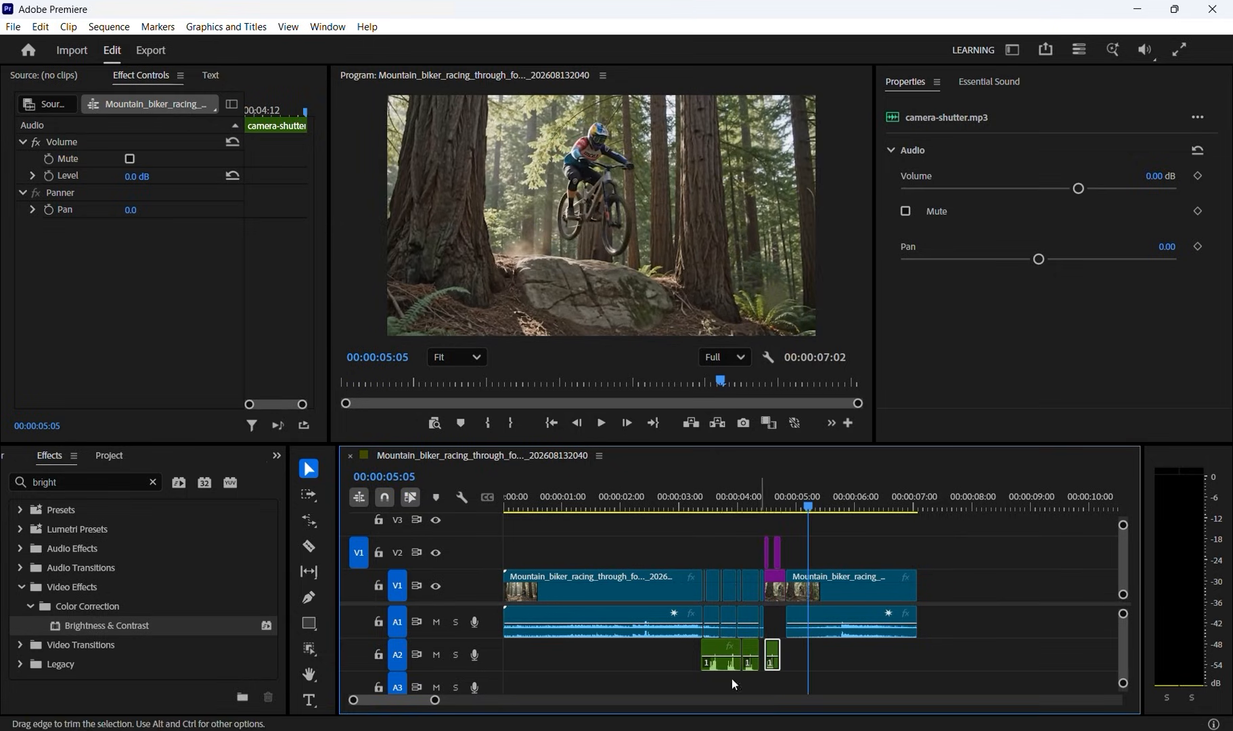
Step: Trim the pasted shutter clip to end at 00:00:04:15, place a copy at about 00:00:04:16 on A2, and play back the result
left_click_drag(424, 703, 400, 698)
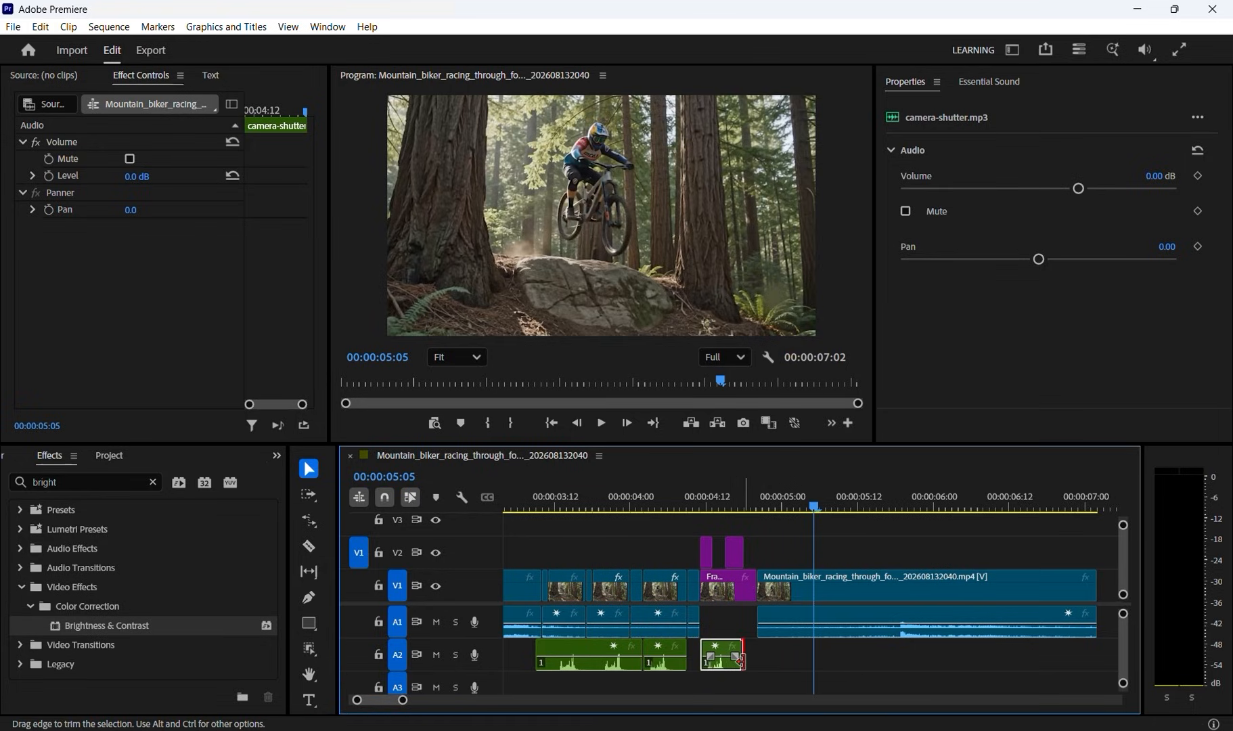
left_click_drag(741, 658, 723, 659)
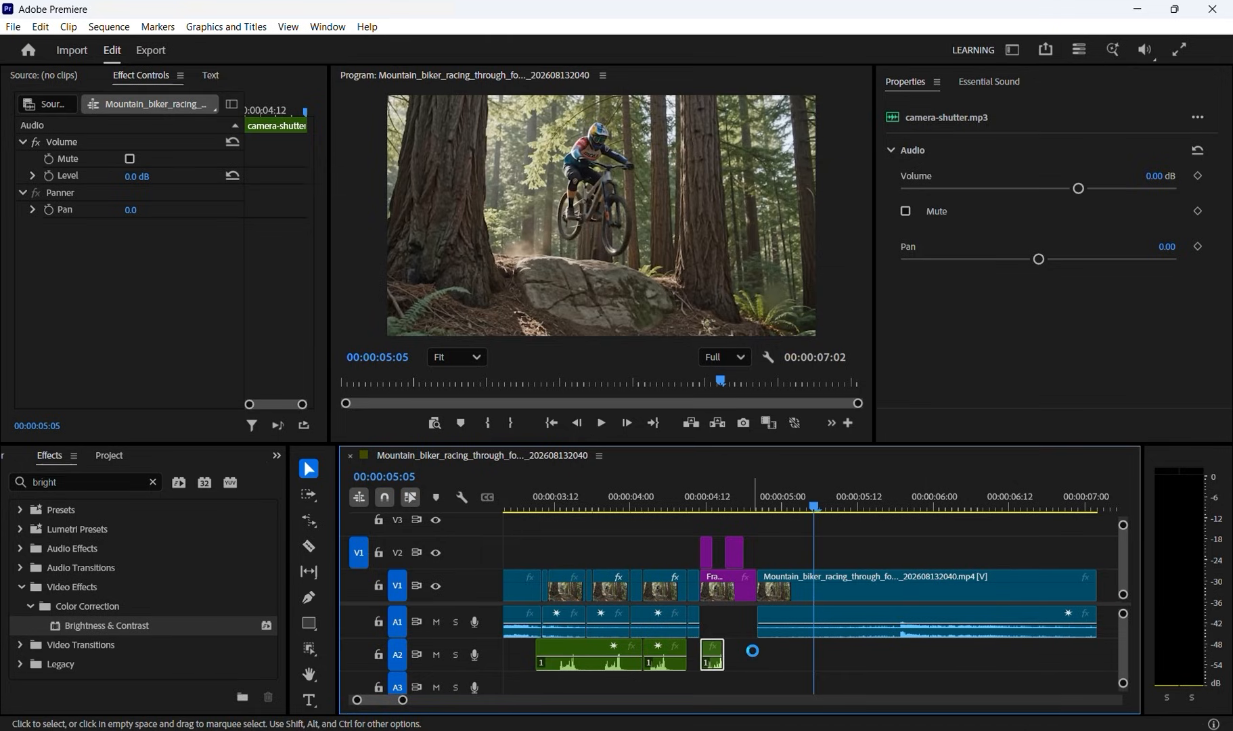
left_click(726, 498)
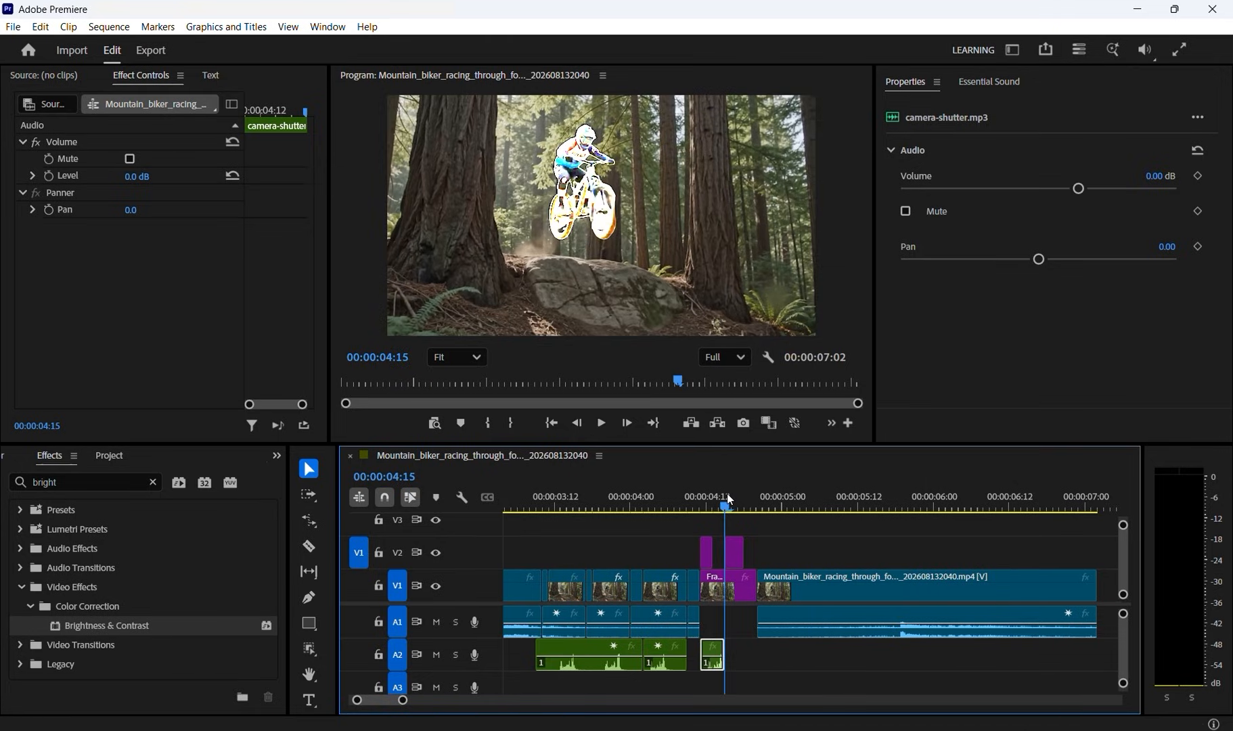
left_click_drag(727, 497, 679, 484)
key("ctrl+v")
key("space")
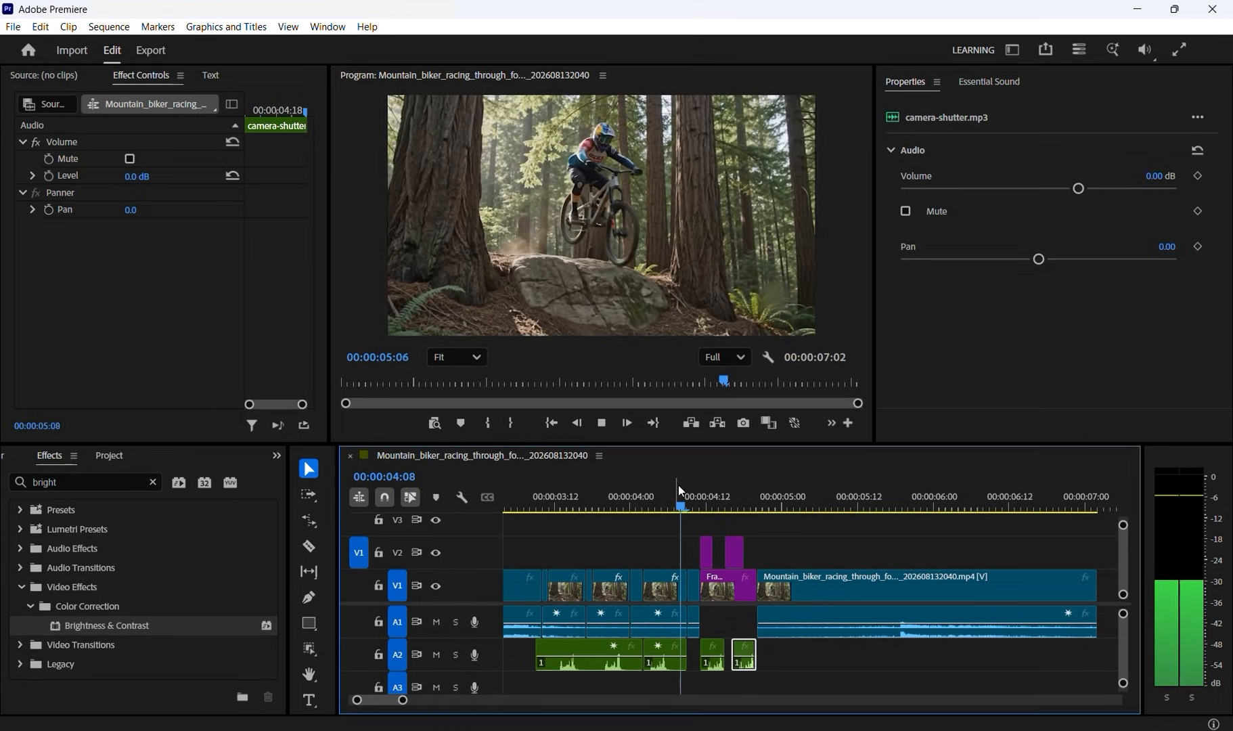
key("space")
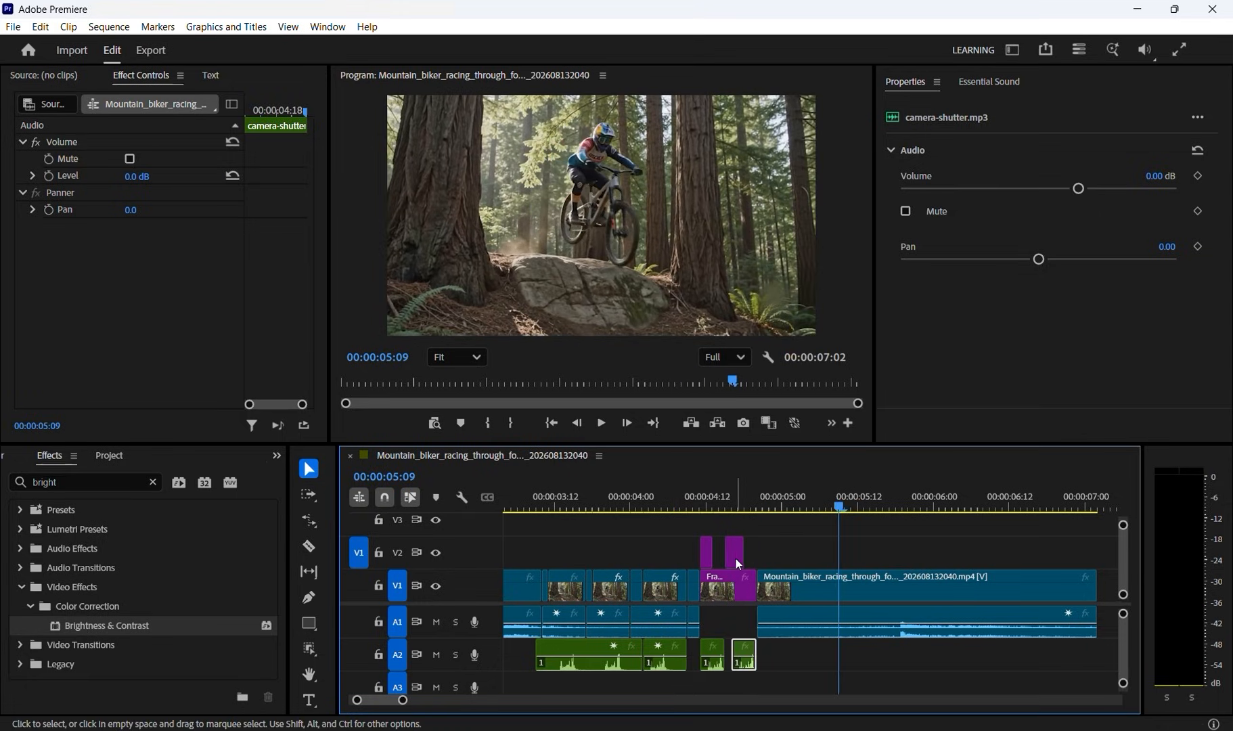
Step: Shift the V2 Frame 1.jpg pieces to start at about 00:00:04:13 and 00:00:04:16, and play back from 00:00:04:11
left_click_drag(734, 556, 708, 553)
left_click(700, 502)
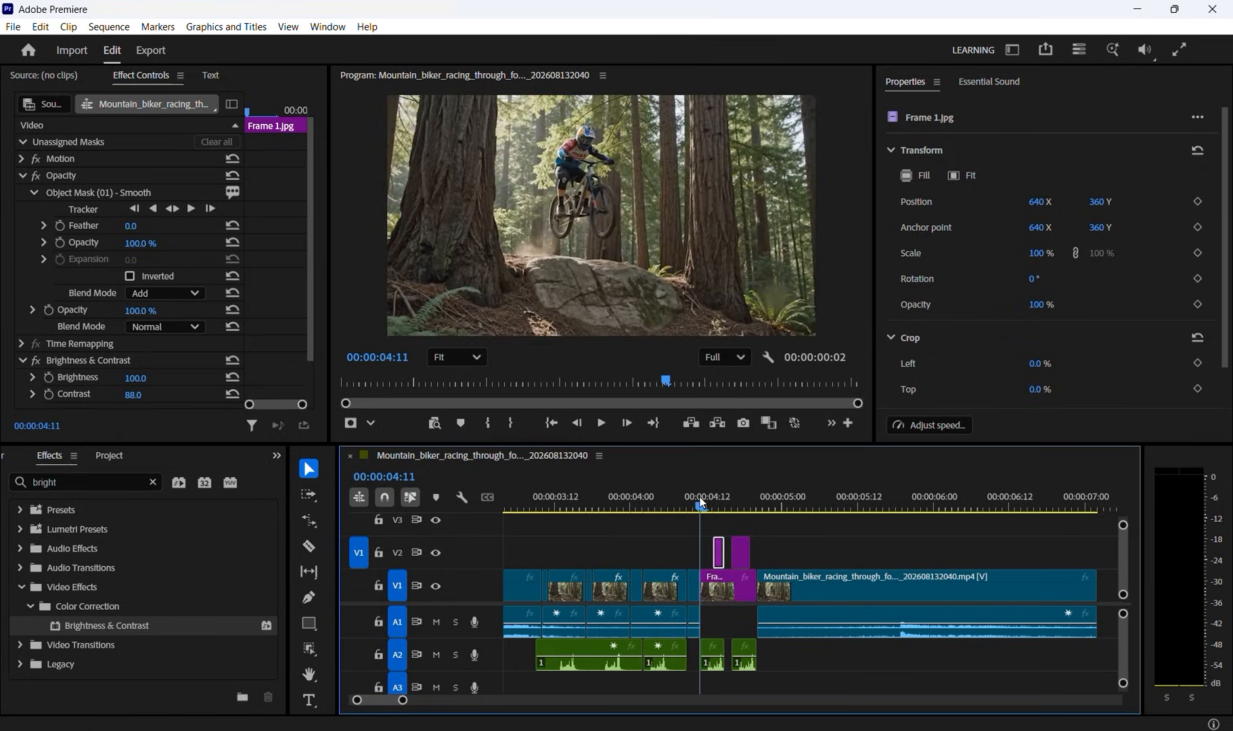
key("space")
key("space")
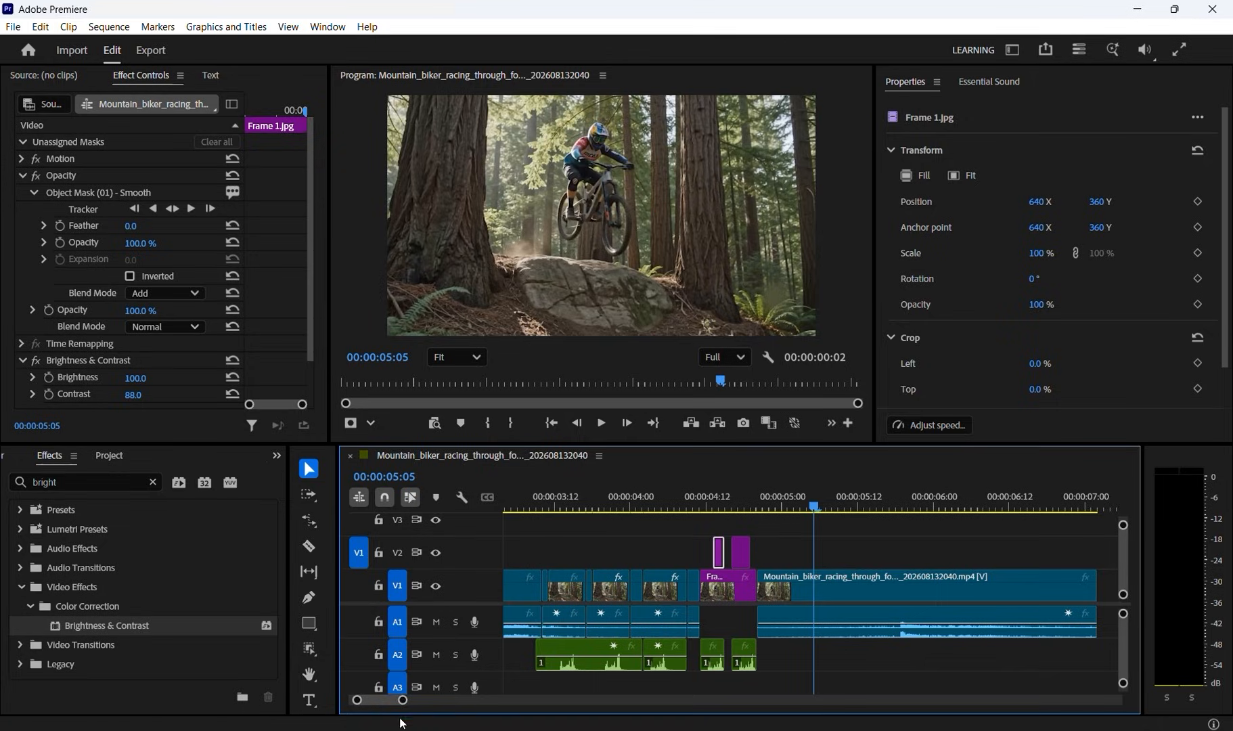
Step: Play the whole sequence from the beginning to review the freeze frames, flashes and shutter sounds together
left_click_drag(404, 702, 441, 703)
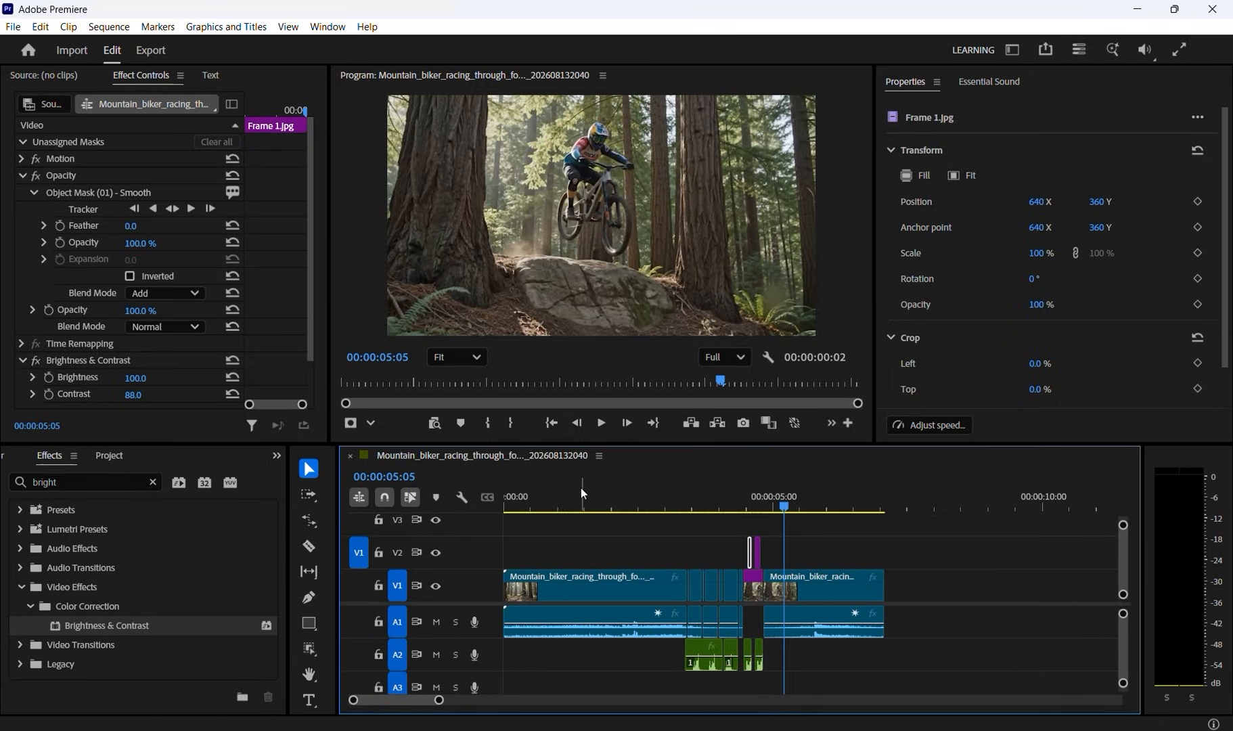
key("Home")
key("space")
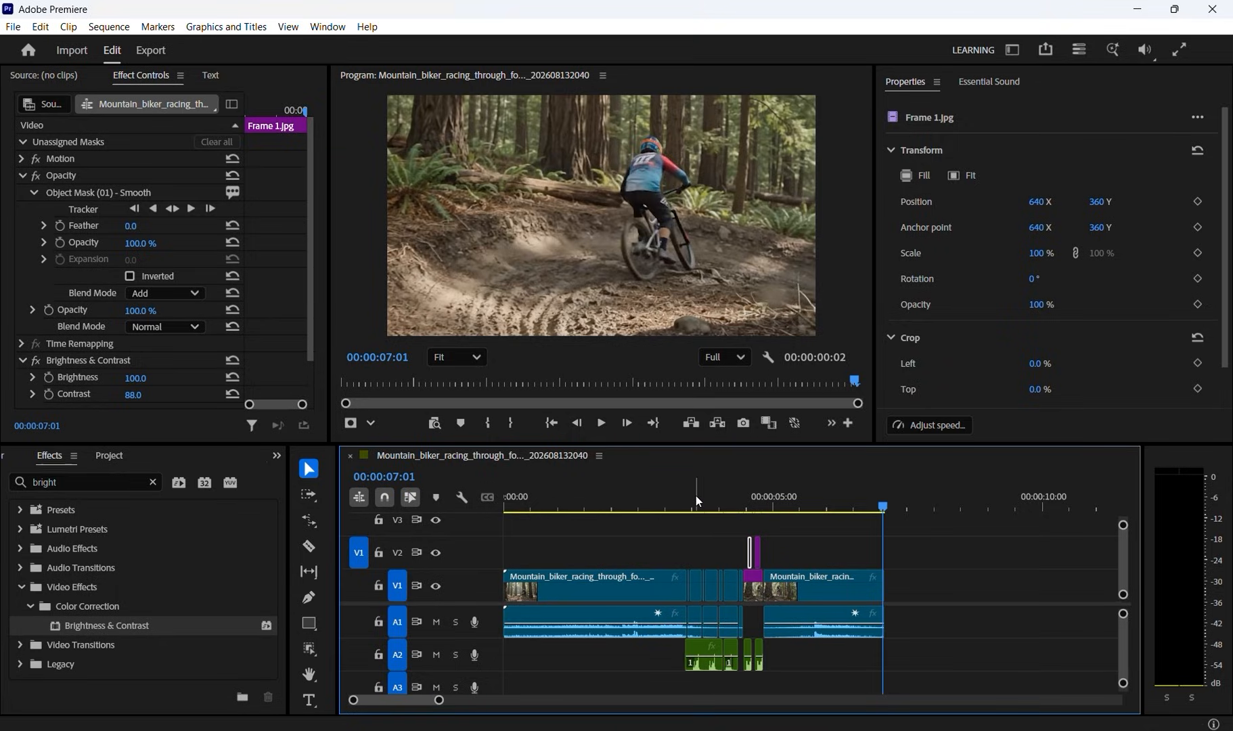
left_click(756, 521)
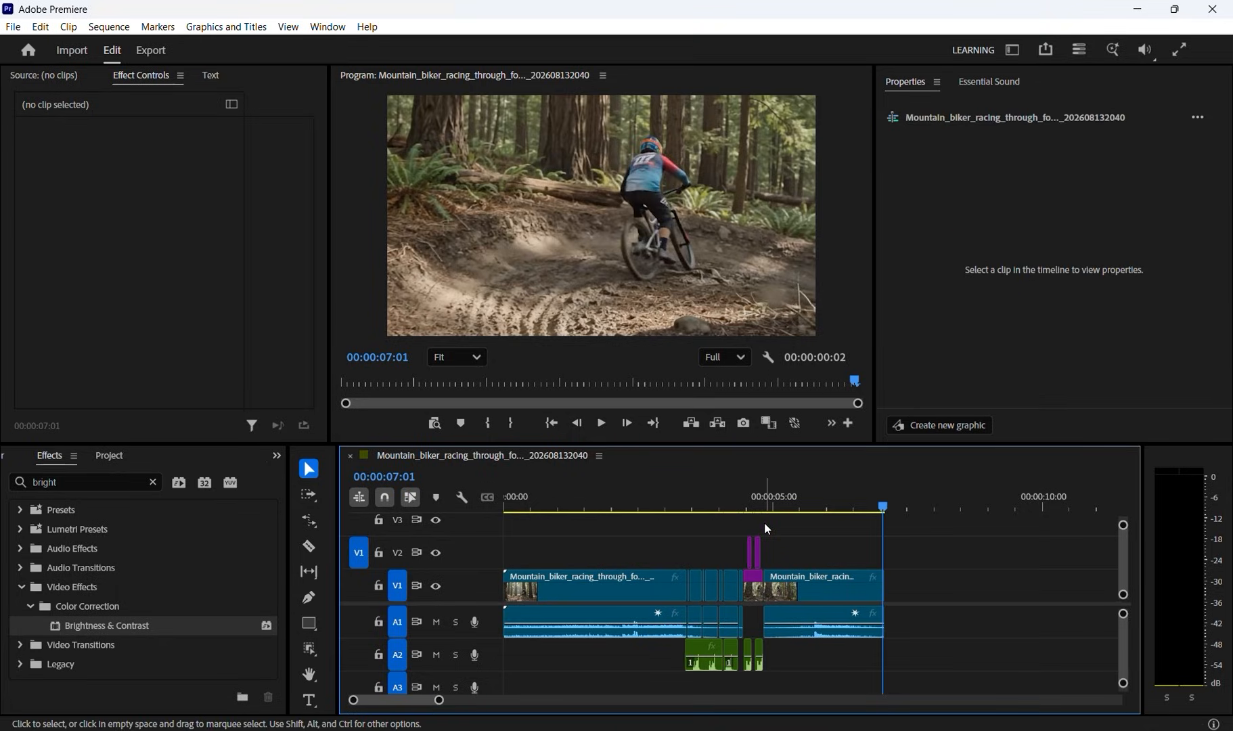
key("space")
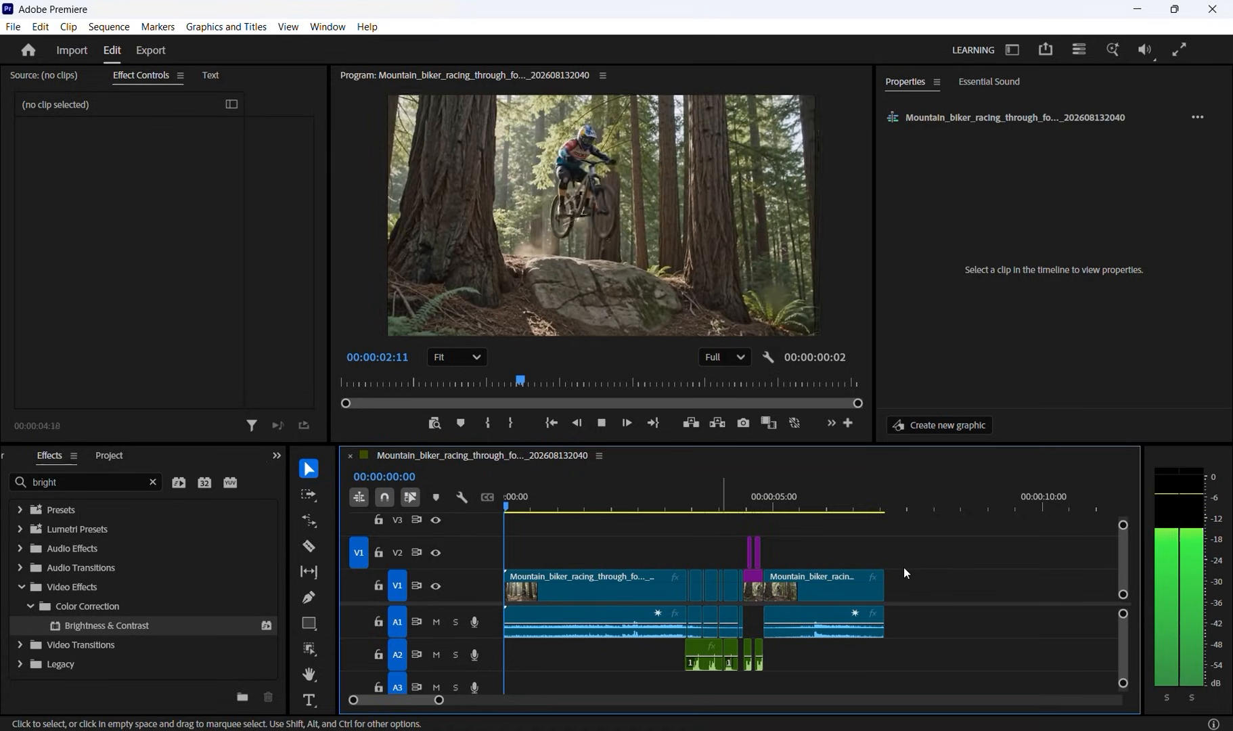
key("space")
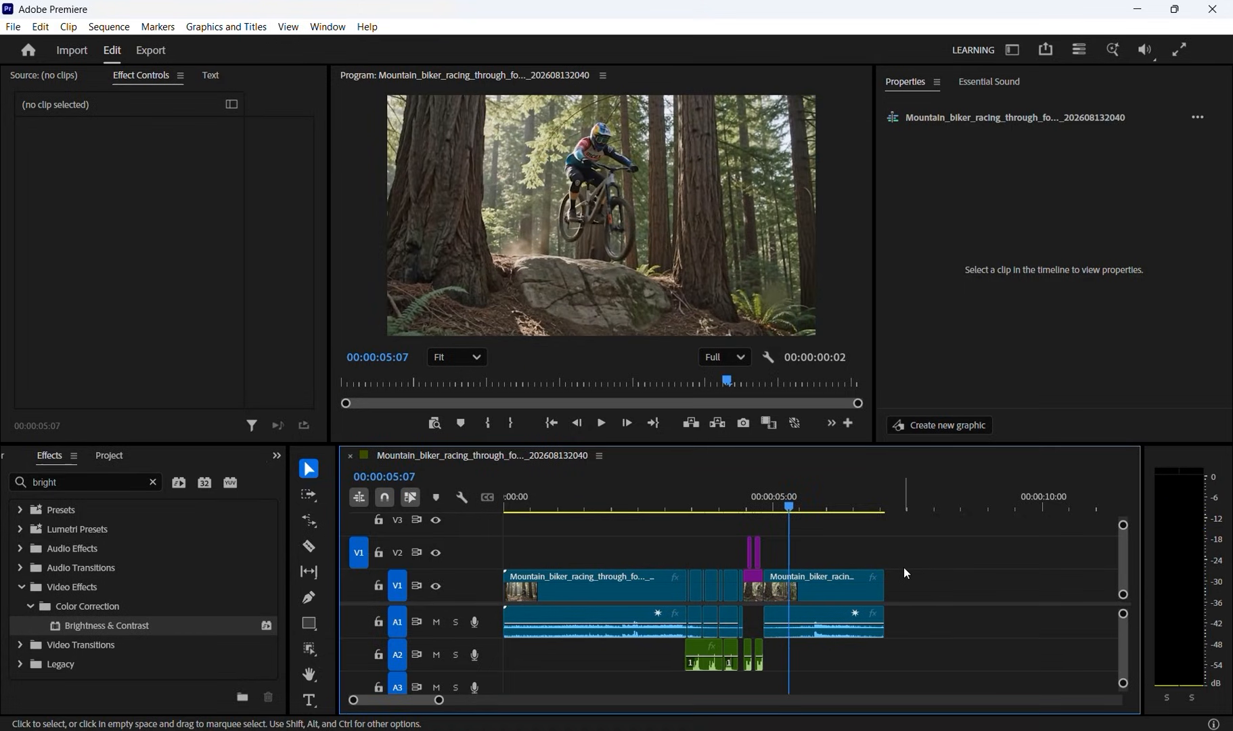